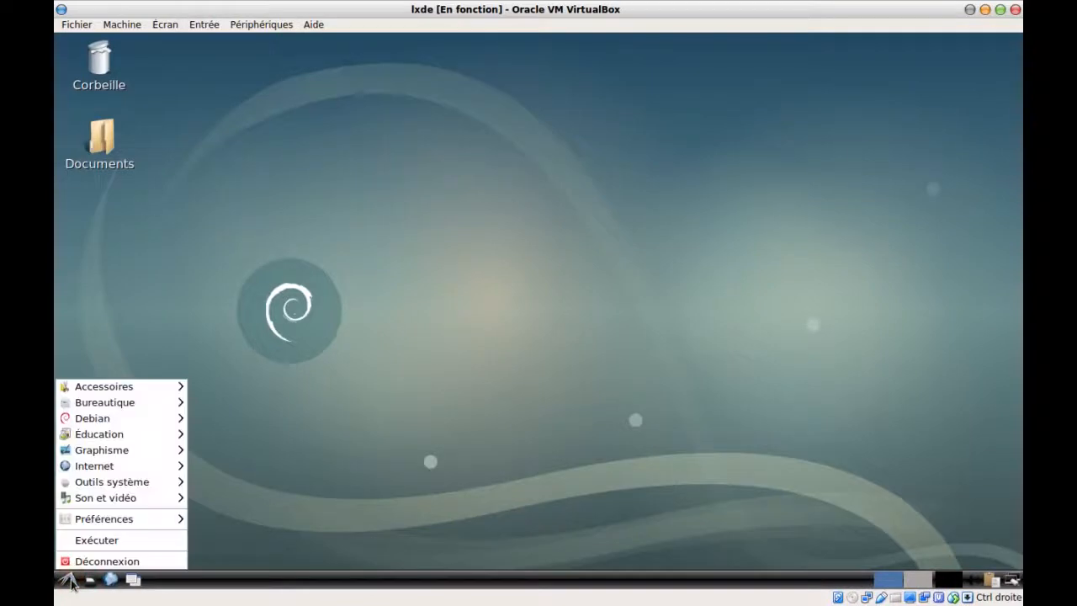
# Launch Firefox ESR from the LXDE Internet menu
pyautogui.moveTo(135, 483)
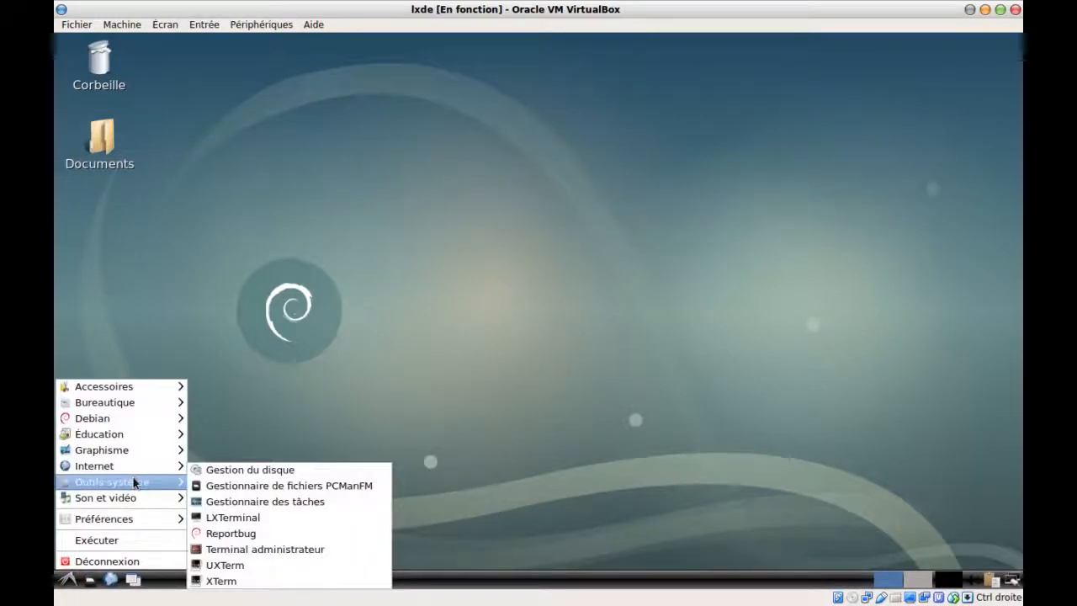
pyautogui.moveTo(149, 465)
pyautogui.click(224, 483)
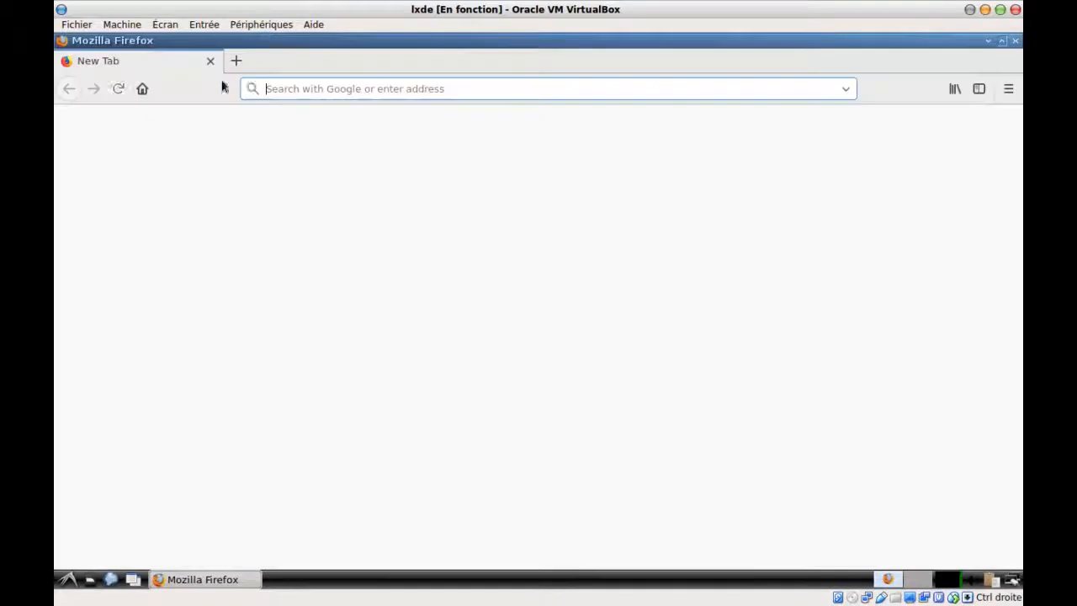
# Load google.com in Firefox and select the domain in its address
pyautogui.click(276, 88)
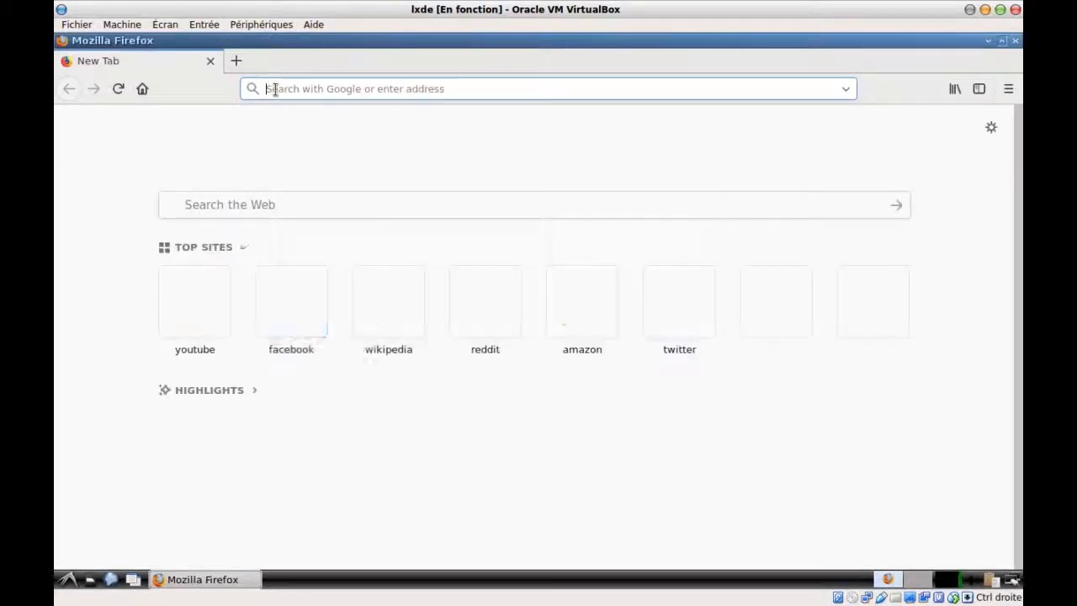
pyautogui.write('googl')
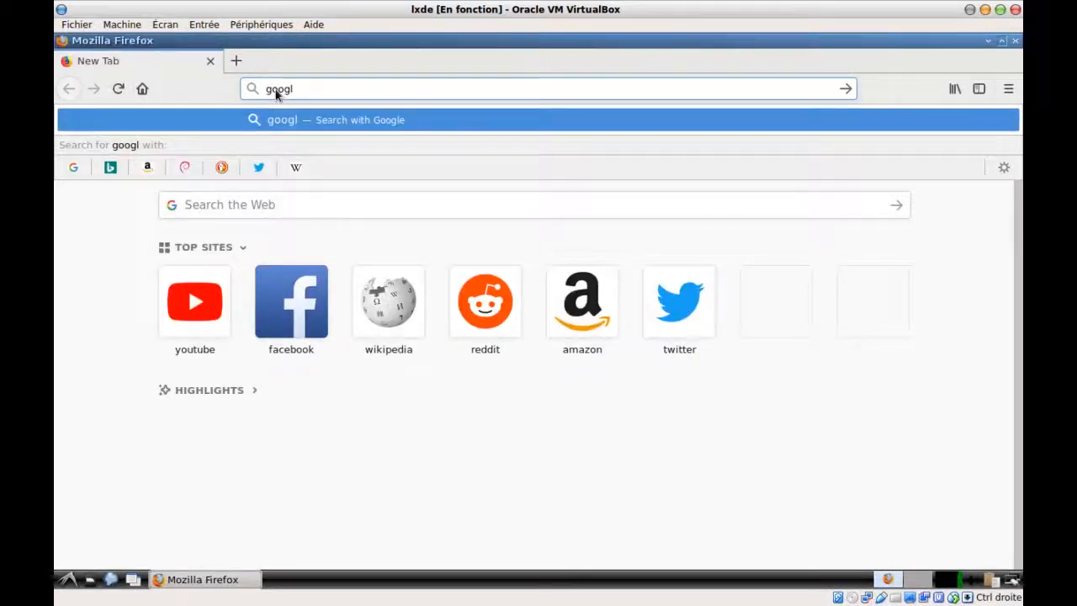
pyautogui.write('e.com')
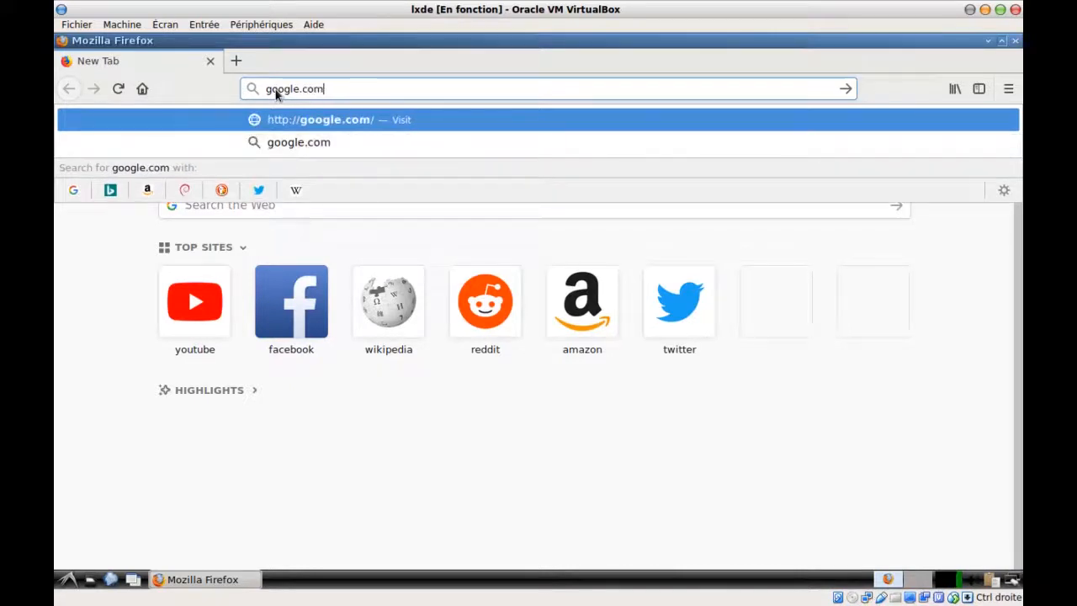
pyautogui.press('Return')
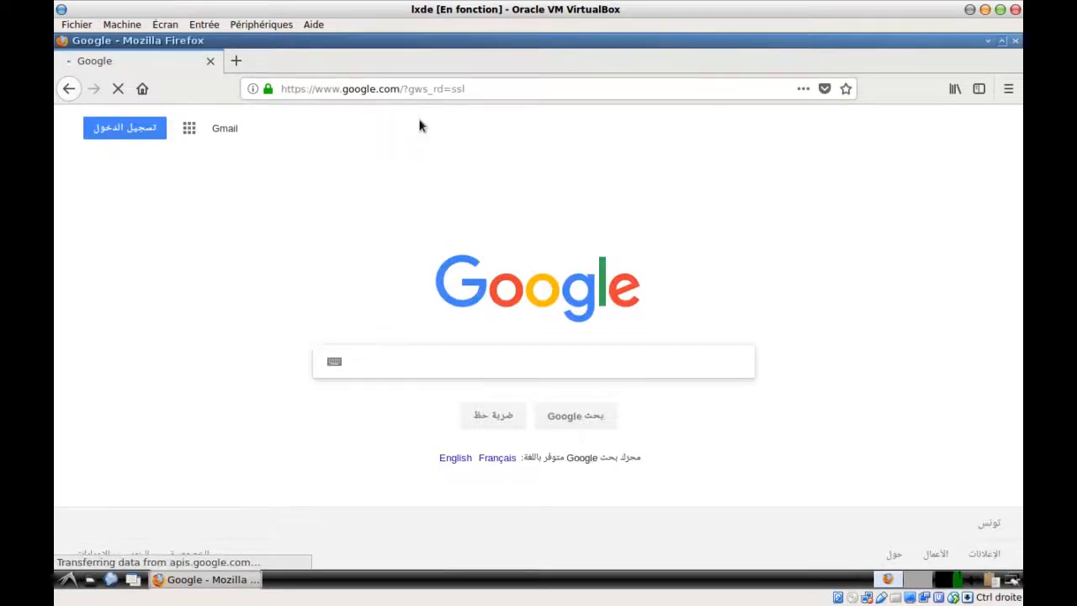
pyautogui.click(351, 88)
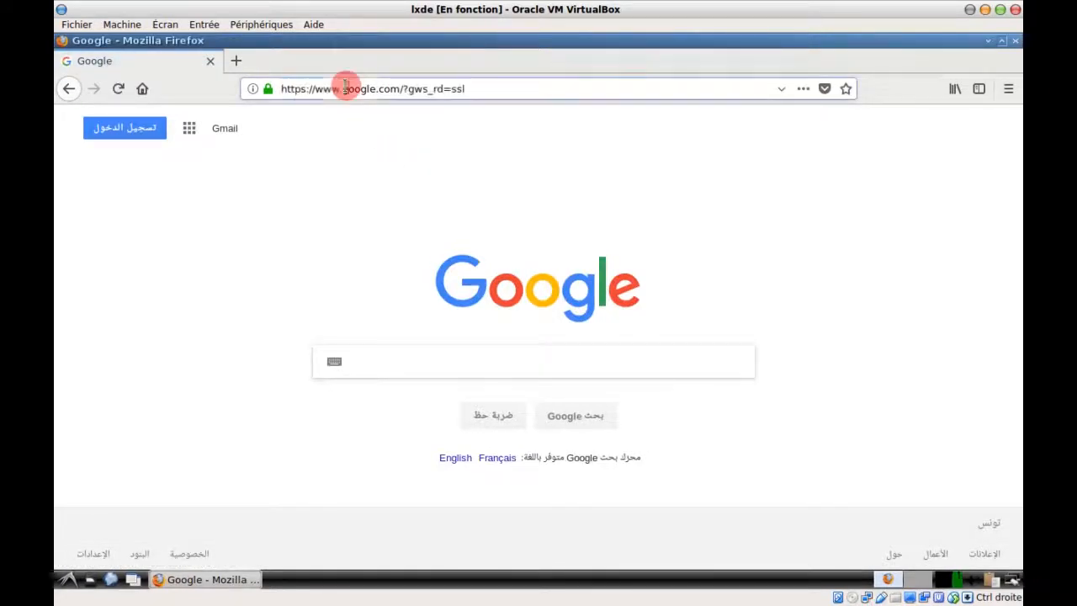
pyautogui.moveTo(342, 93); pyautogui.dragTo(368, 93)
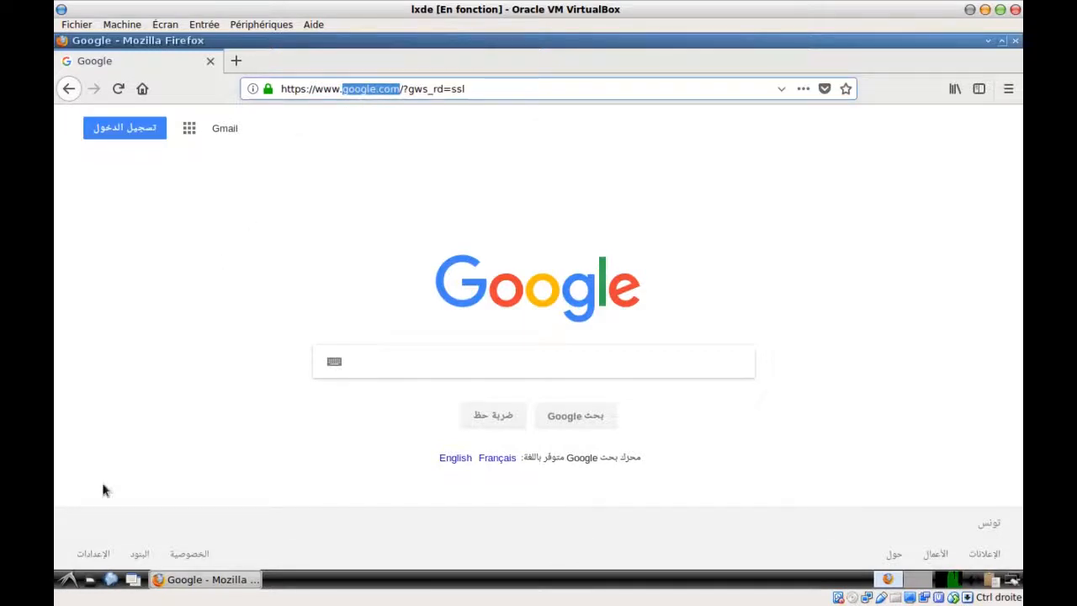
pyautogui.click(68, 579)
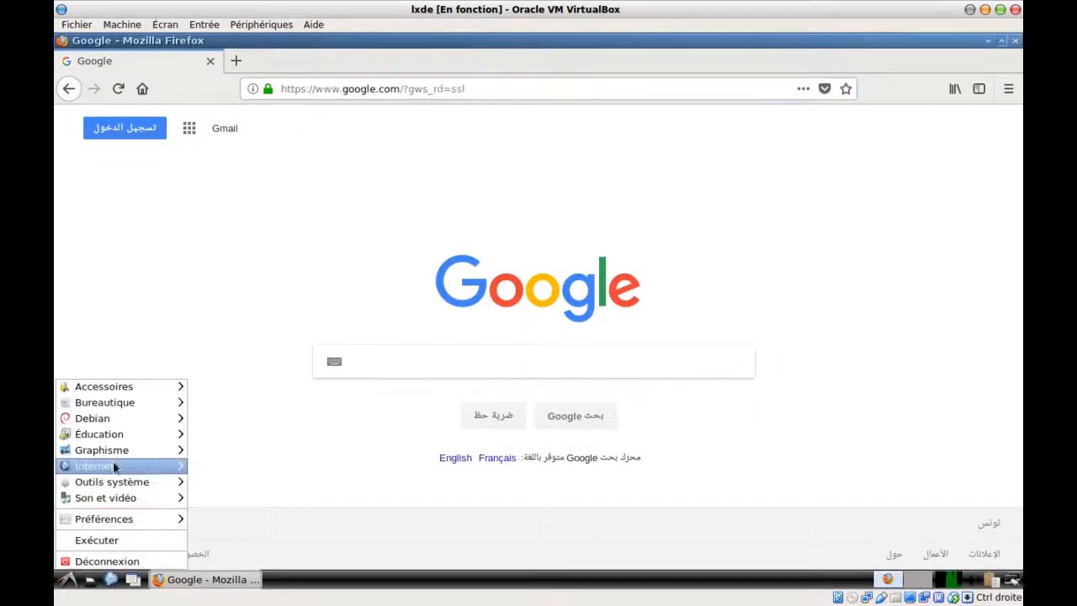
# Open LXTerminal and ping google.com, stopping it after a few replies
pyautogui.moveTo(166, 489)
pyautogui.click(232, 517)
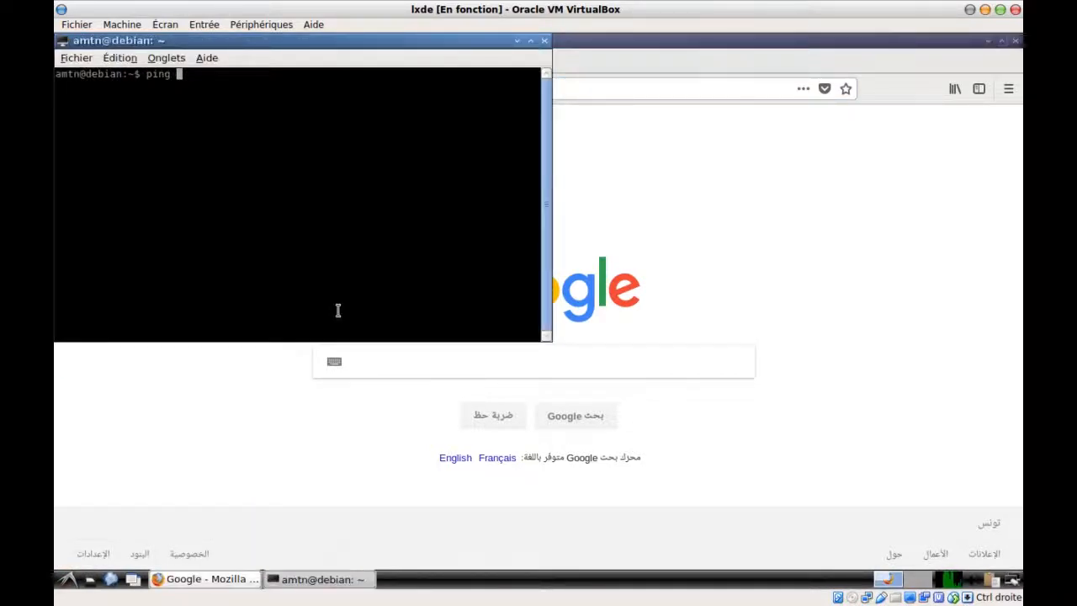
pyautogui.write('ping google.com')
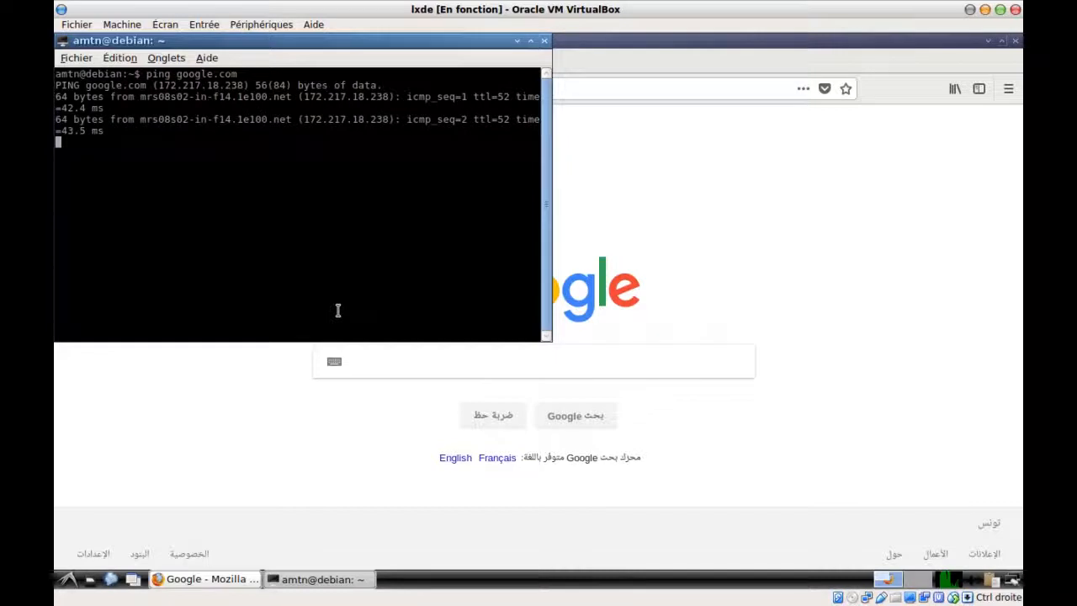
pyautogui.hotkey('ctrl', 'c')
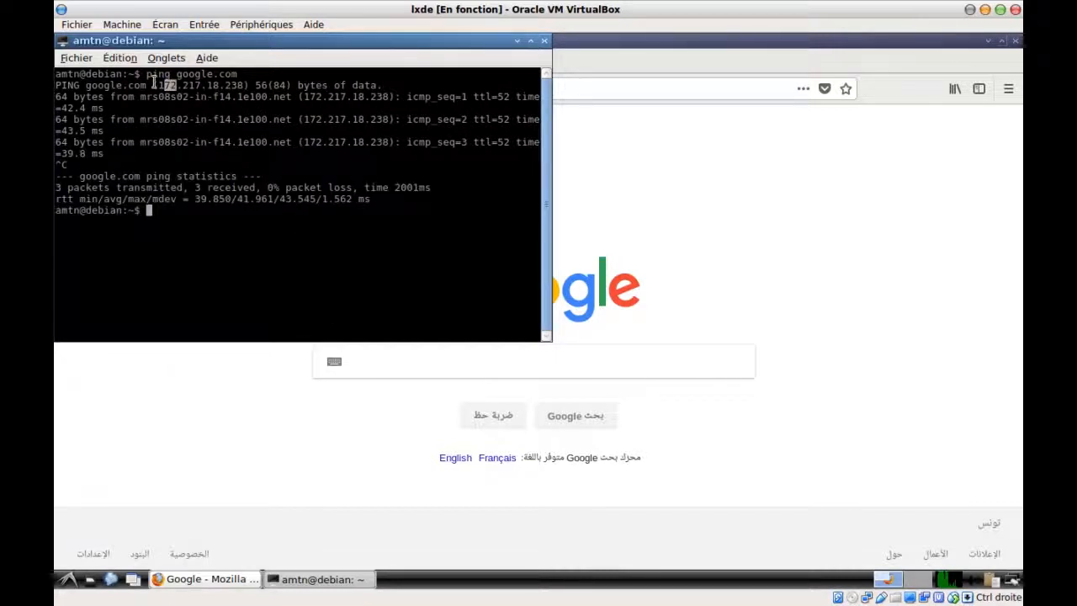
# Copy the resolved address 172.217.18.238 and bring the Google page back
pyautogui.moveTo(156, 85); pyautogui.dragTo(245, 87)
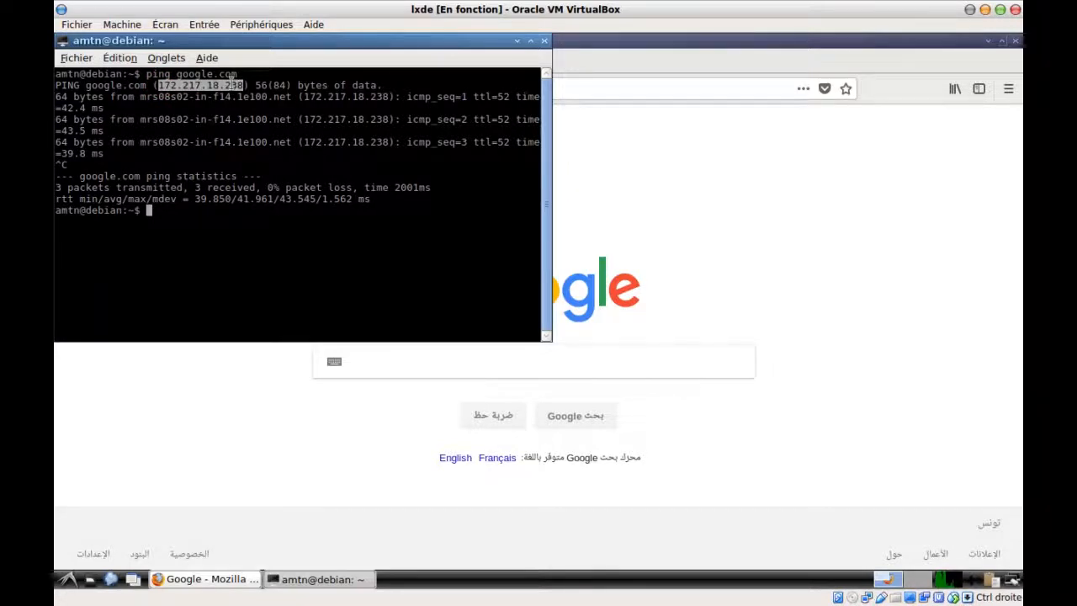
pyautogui.rightClick(233, 83)
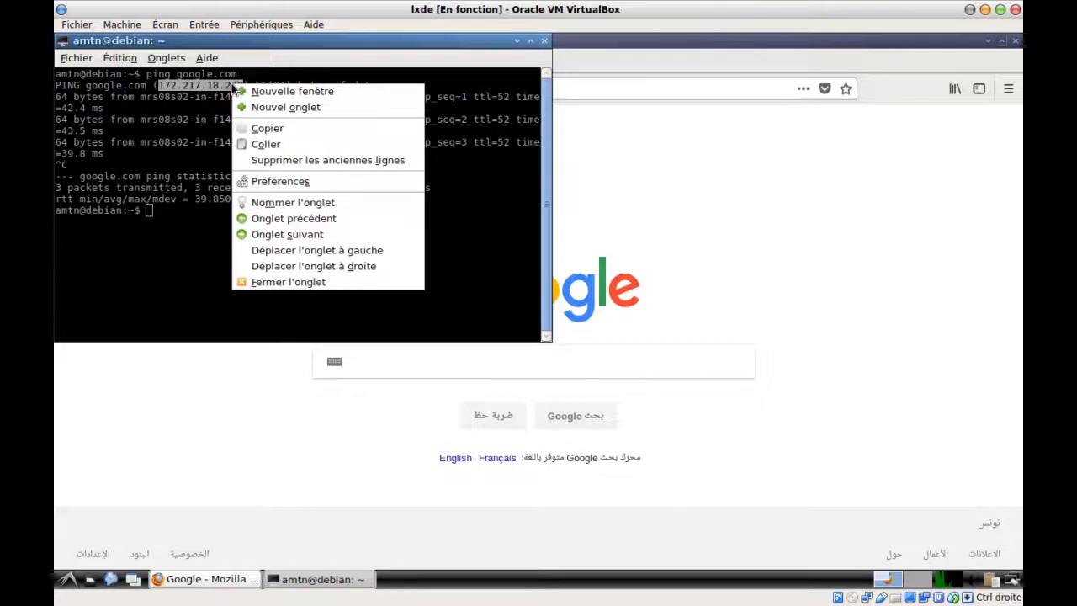
pyautogui.click(267, 126)
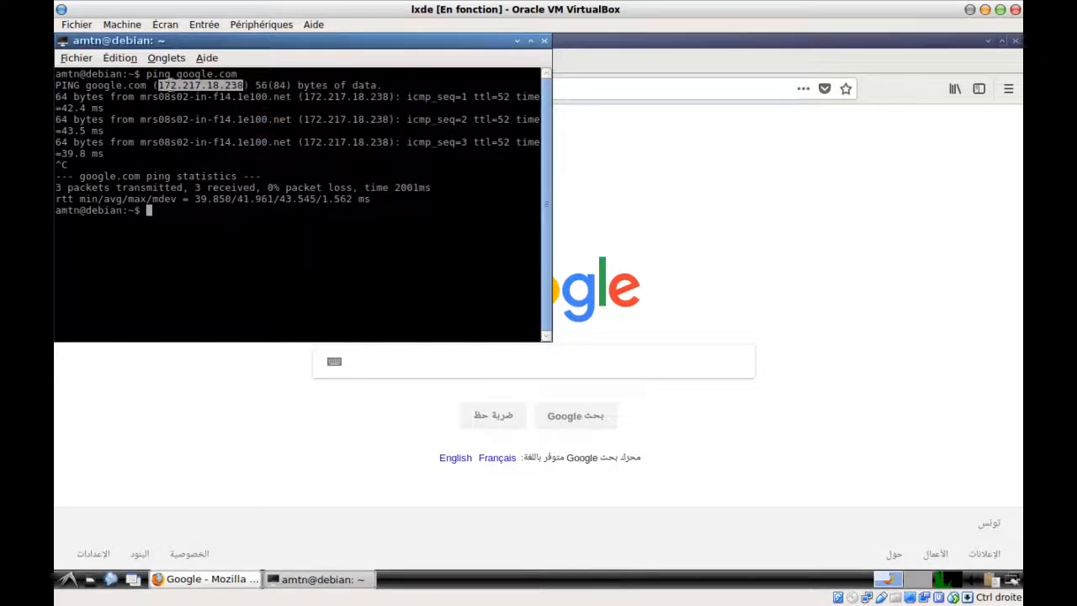
pyautogui.click(155, 420)
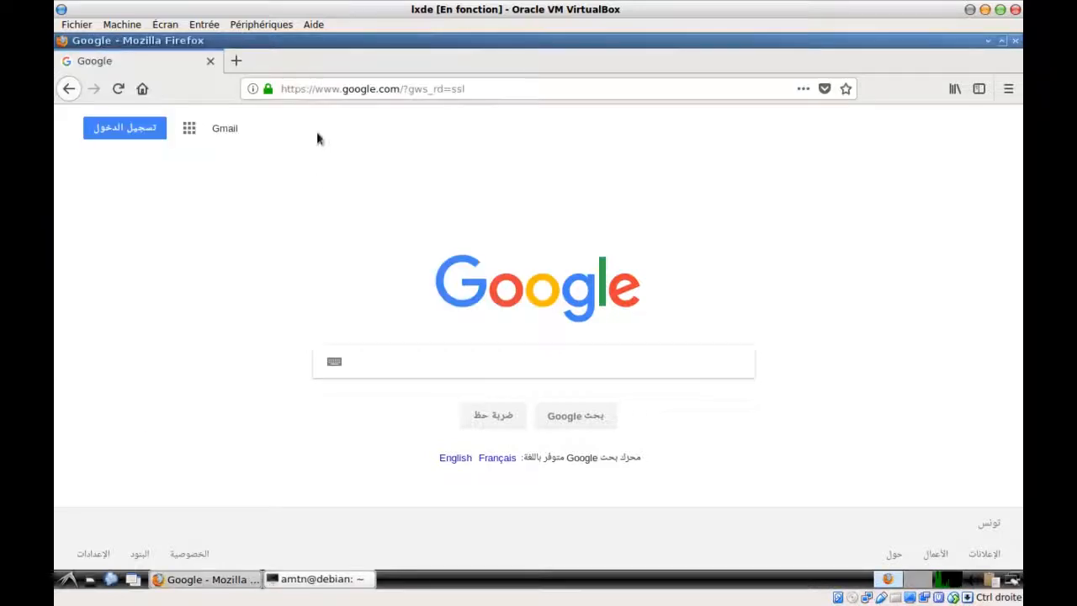
# Load Google by pasting 172.217.18.238 into the address bar, then start a new tab
pyautogui.click(328, 86)
pyautogui.rightClick(330, 87)
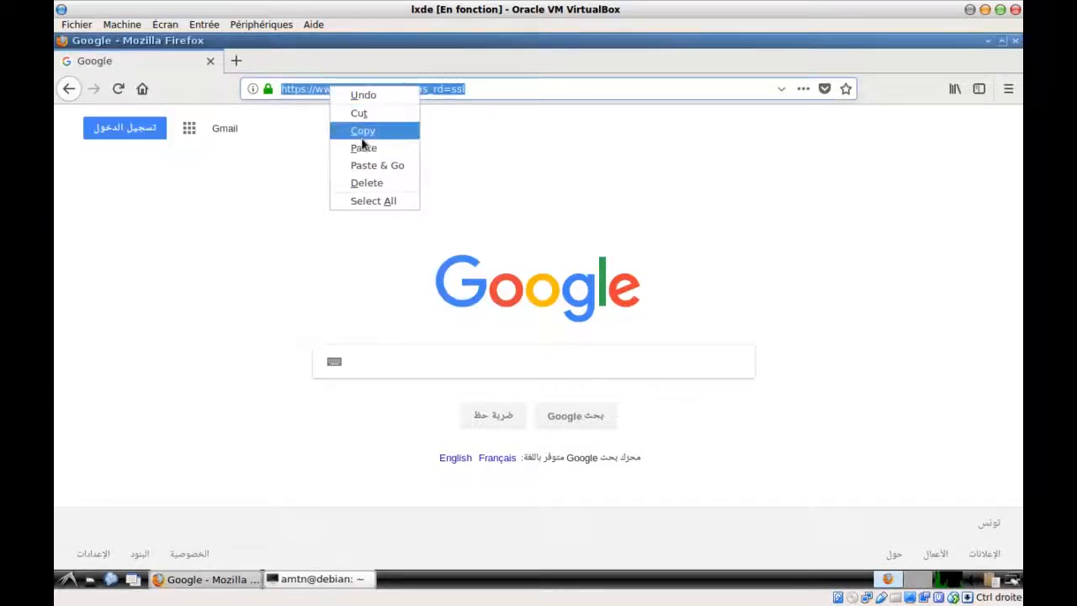
pyautogui.click(383, 166)
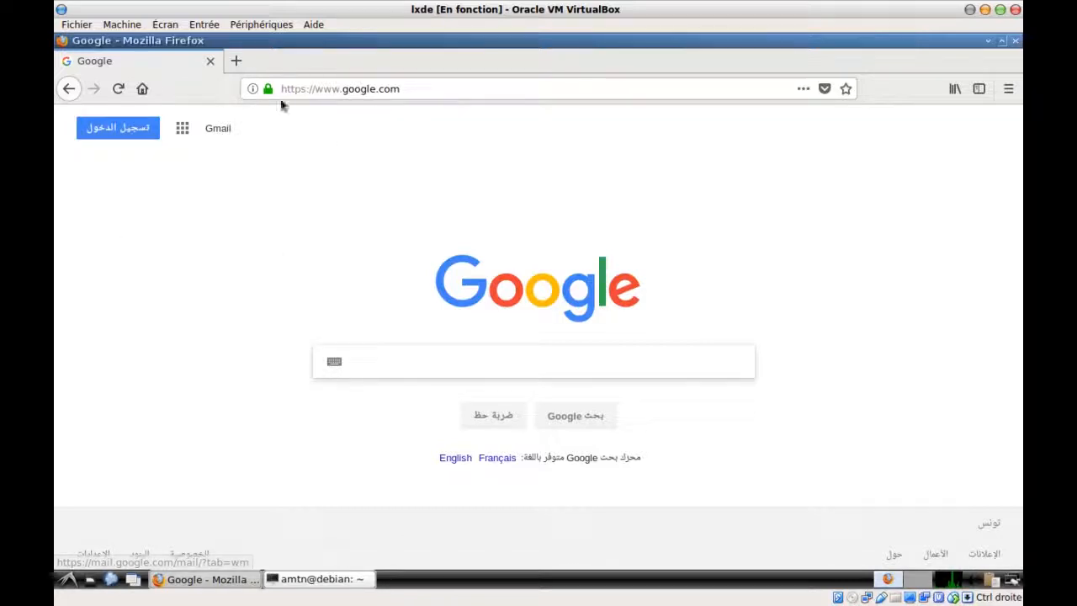
pyautogui.click(236, 60)
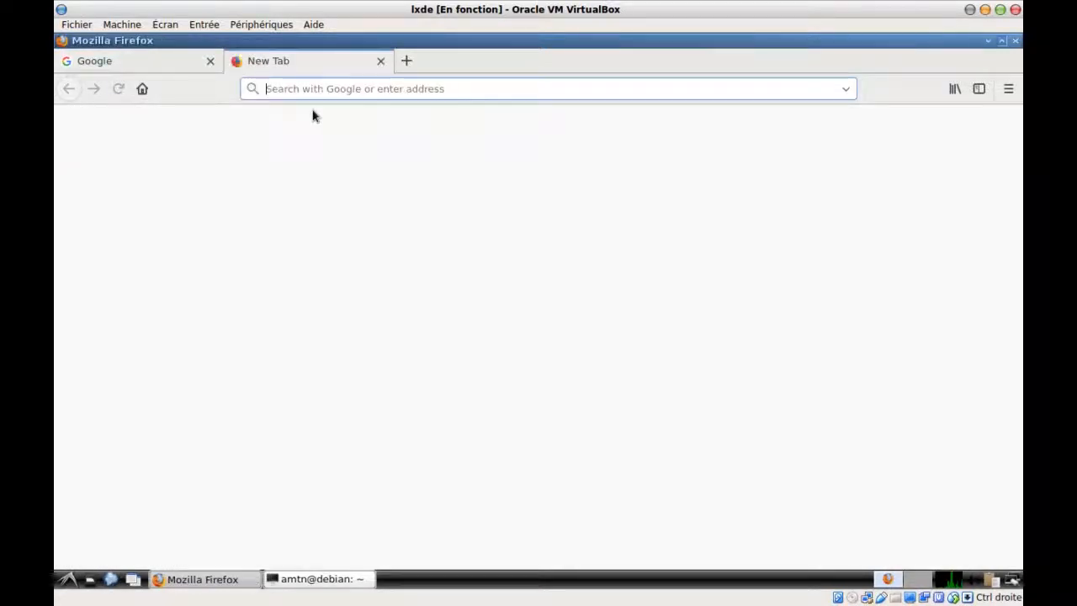
# Log in to pfSense at 172.16.100.254 using the saved bookmark and credentials
pyautogui.write('1')
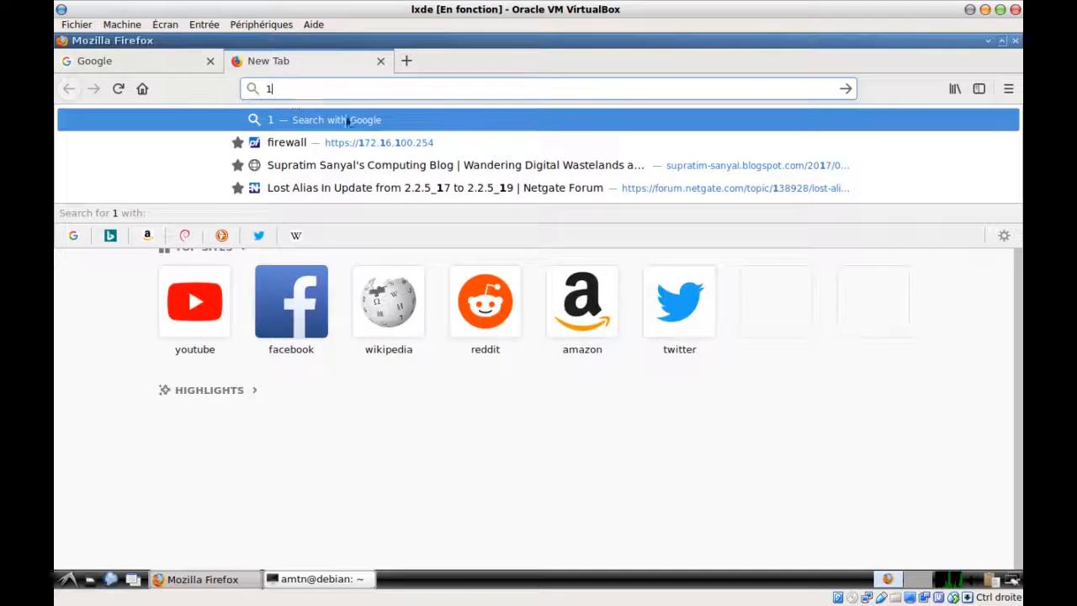
pyautogui.click(385, 143)
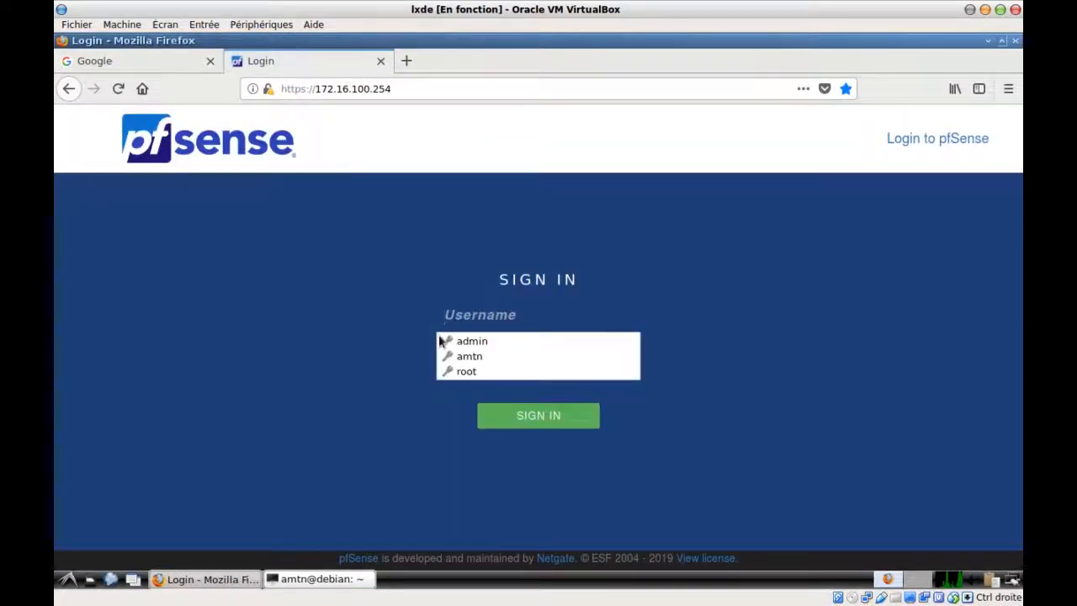
pyautogui.click(457, 343)
pyautogui.click(532, 425)
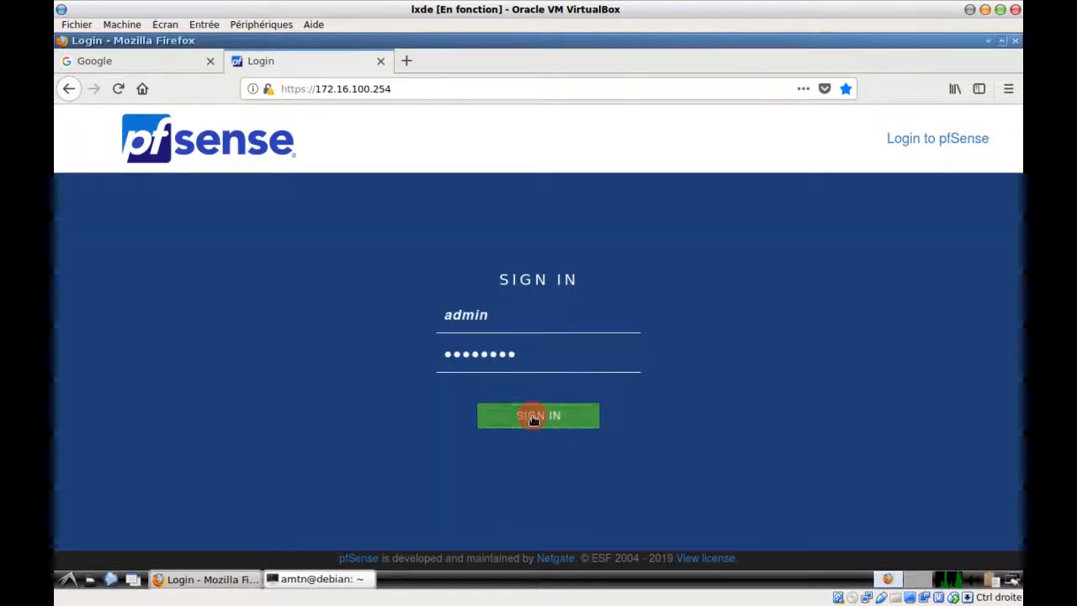
pyautogui.click(408, 62)
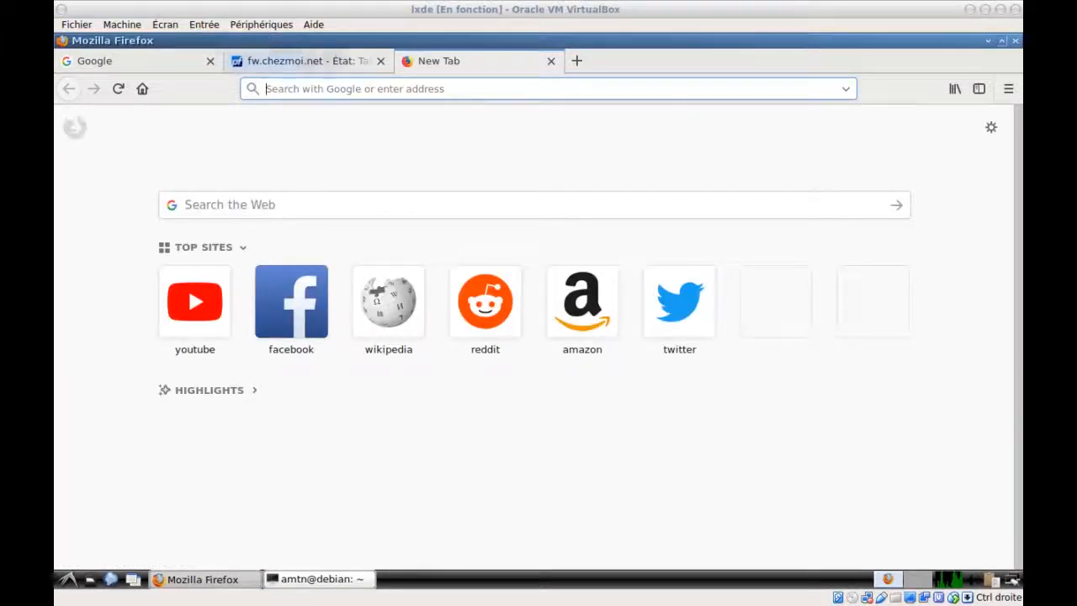
# Load the Wikipedia 'Contrôle parental' article and jump to its blocking-inappropriate-content section
pyautogui.rightClick(315, 89)
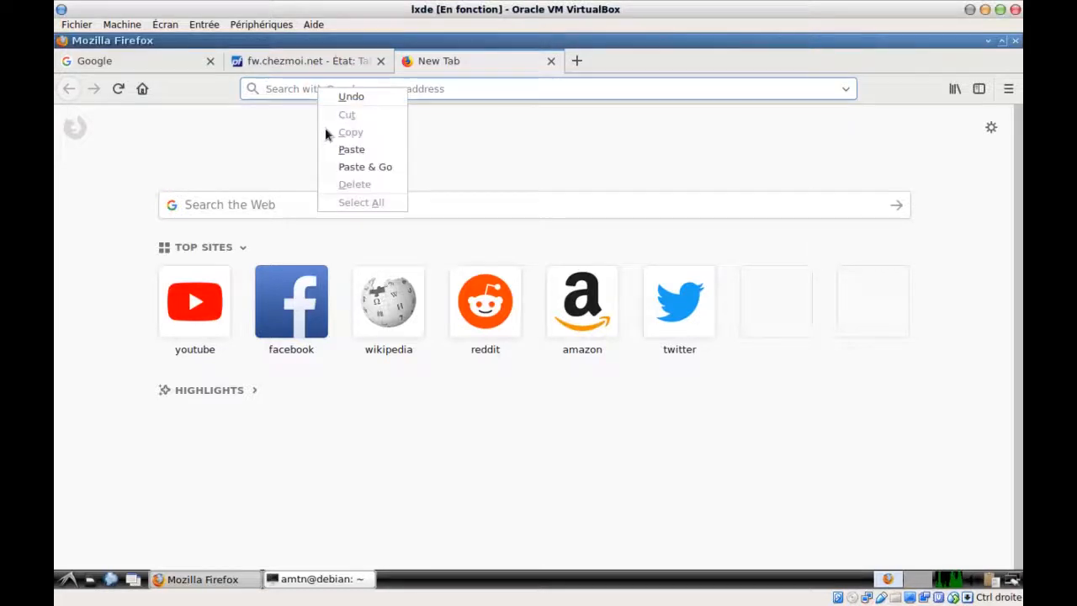
pyautogui.click(354, 167)
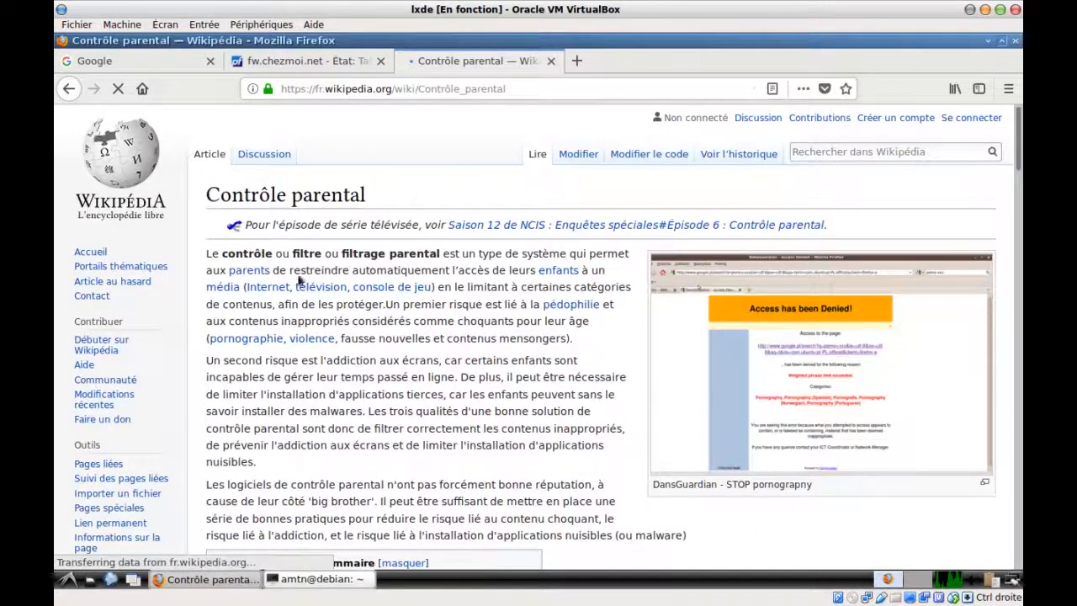
pyautogui.scroll(-4, 386, 364)
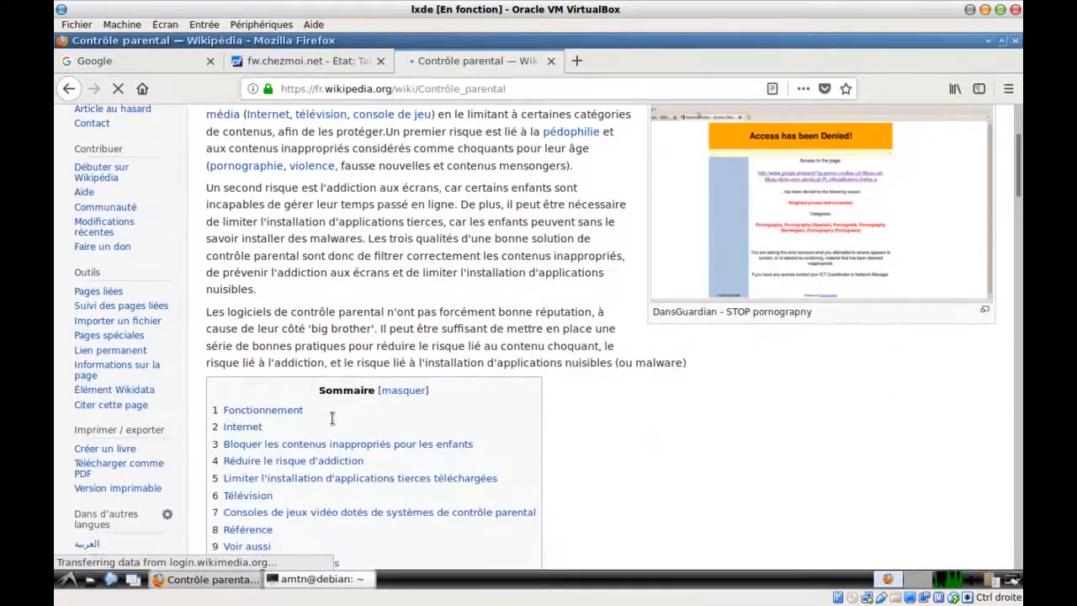
pyautogui.click(390, 446)
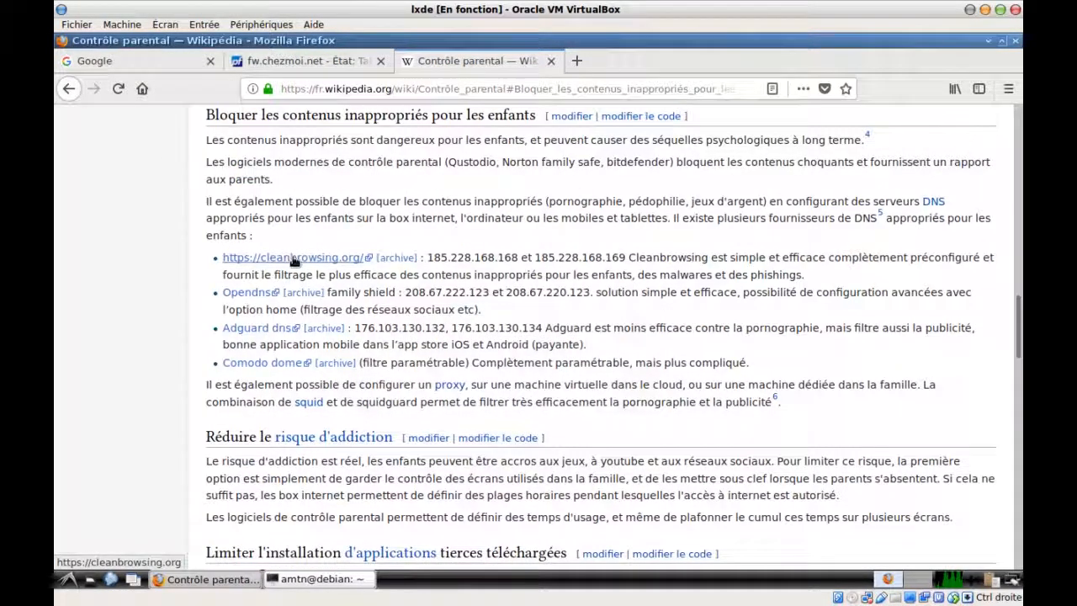
# Open the cleanbrowsing.org link in a new tab and switch to it
pyautogui.rightClick(294, 262)
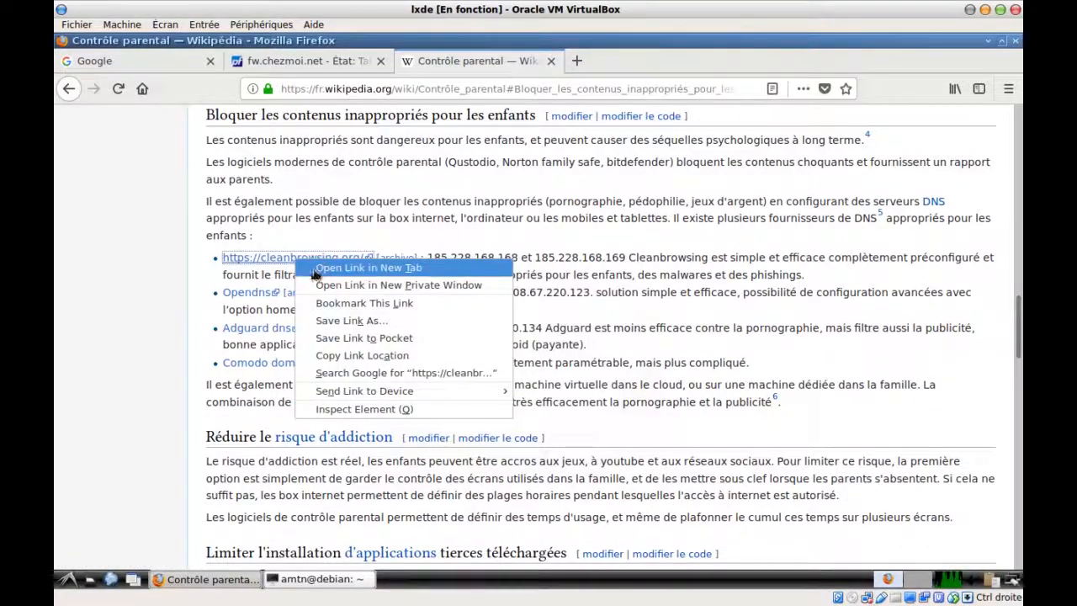
pyautogui.click(308, 269)
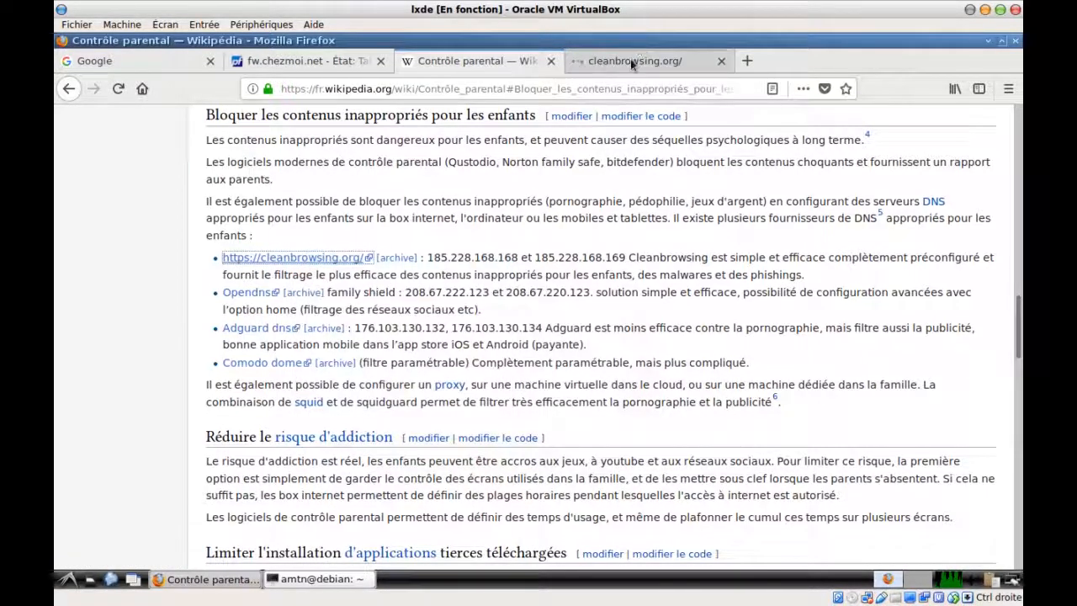
pyautogui.click(631, 61)
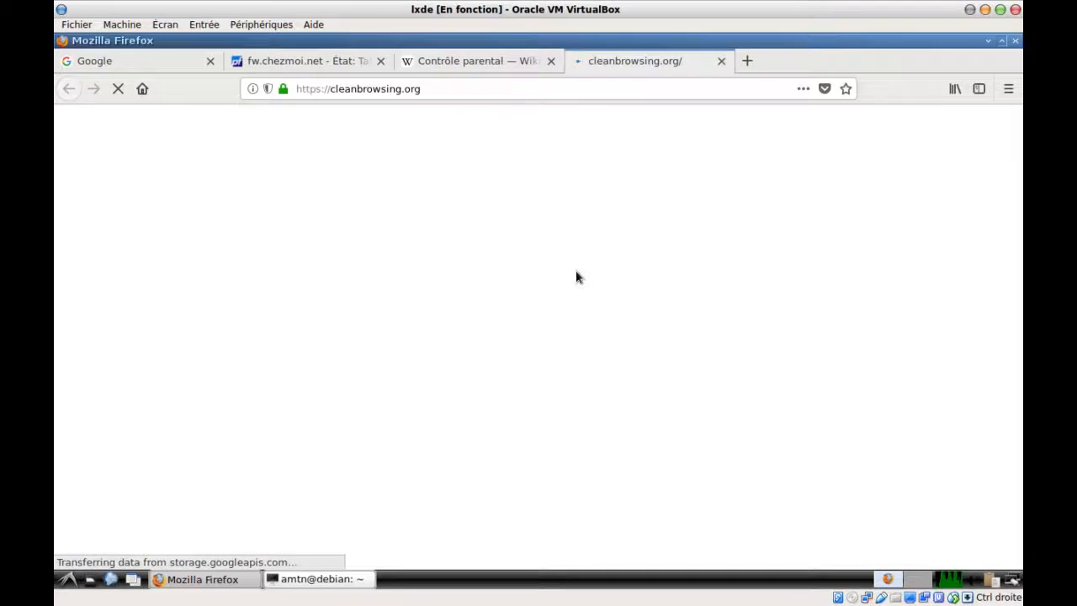
# Show CleanBrowsing Family Filter IPv4 addresses 185.228.168.168 and 185.228.169.168
pyautogui.scroll(-10, 576, 271)
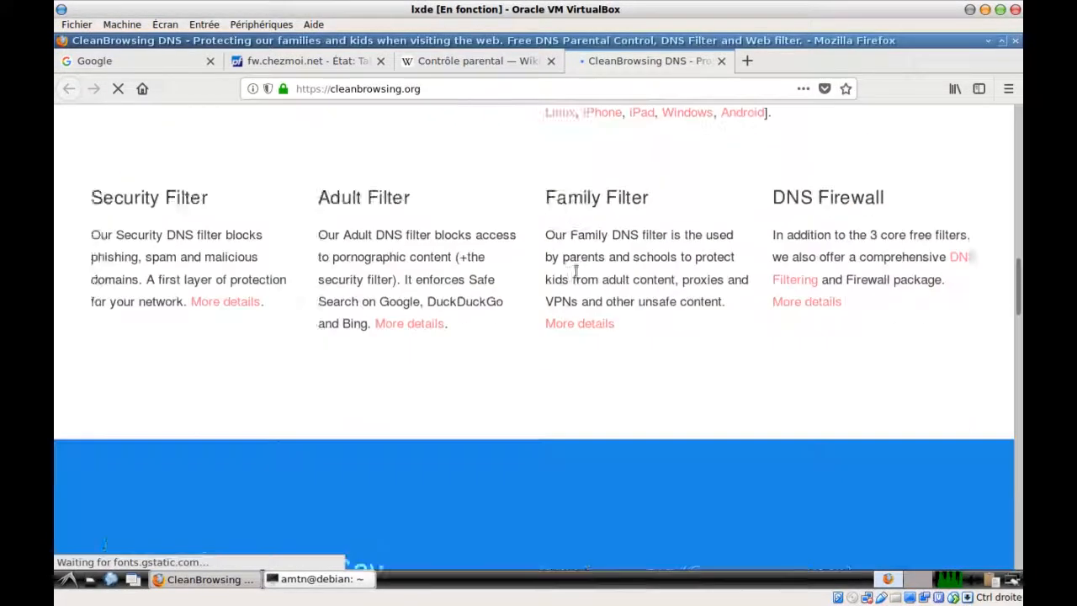
pyautogui.scroll(-1, 575, 271)
pyautogui.click(584, 245)
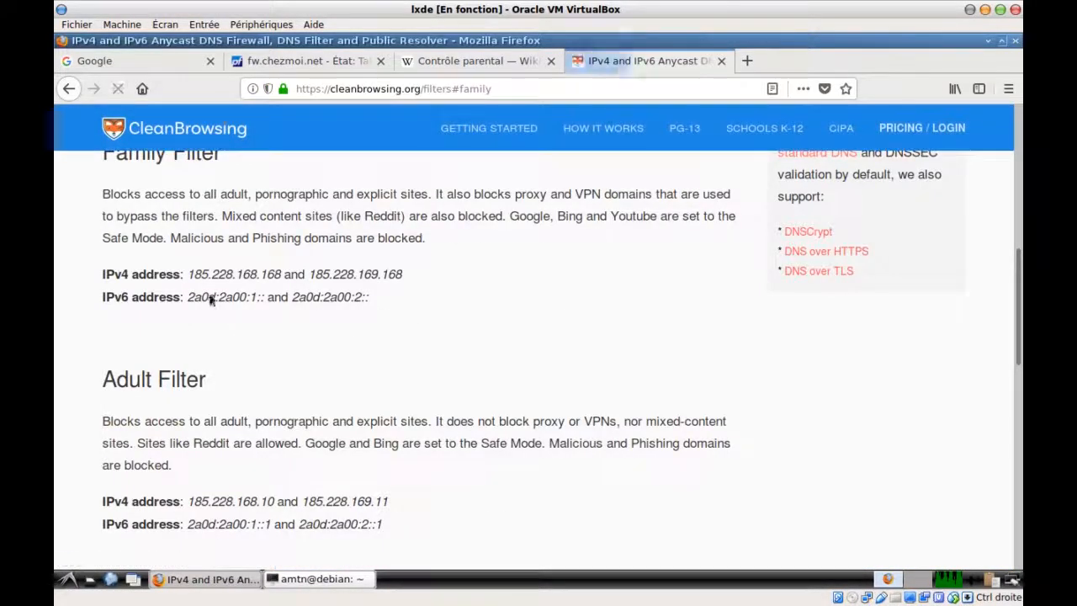
pyautogui.moveTo(188, 273); pyautogui.dragTo(403, 284)
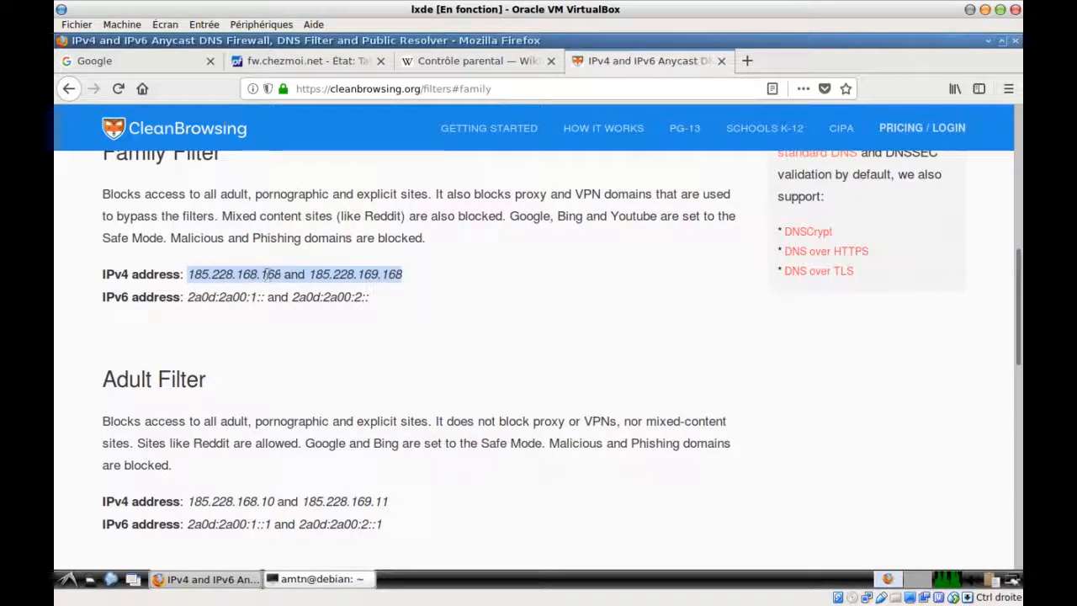
pyautogui.hotkey('ctrl', 't')
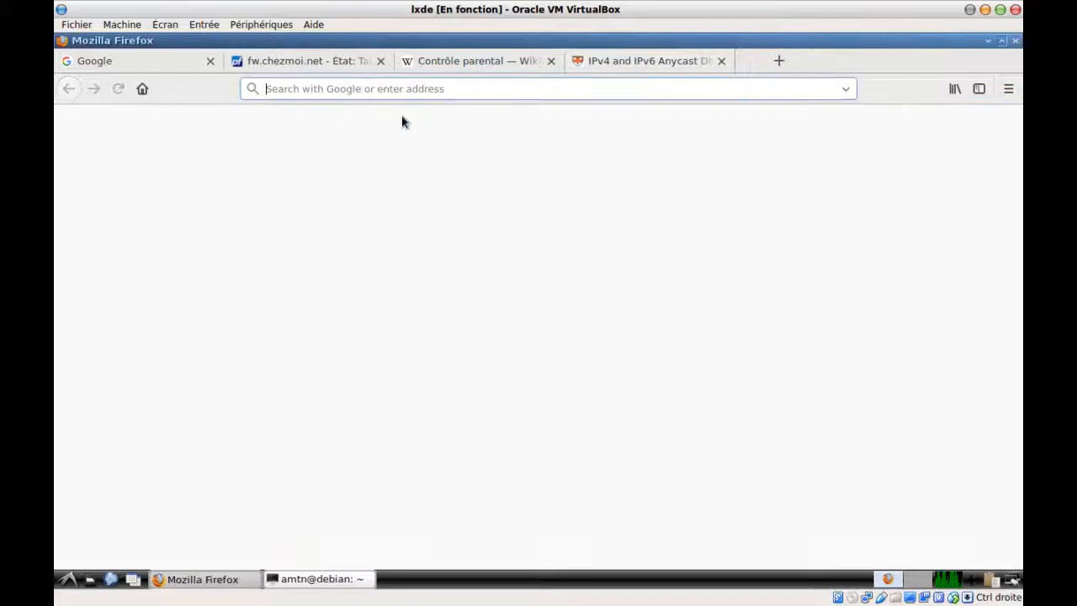
# Search for opendns and go to the OpenDNS consumer page
pyautogui.write('opendns')
pyautogui.press('Return')
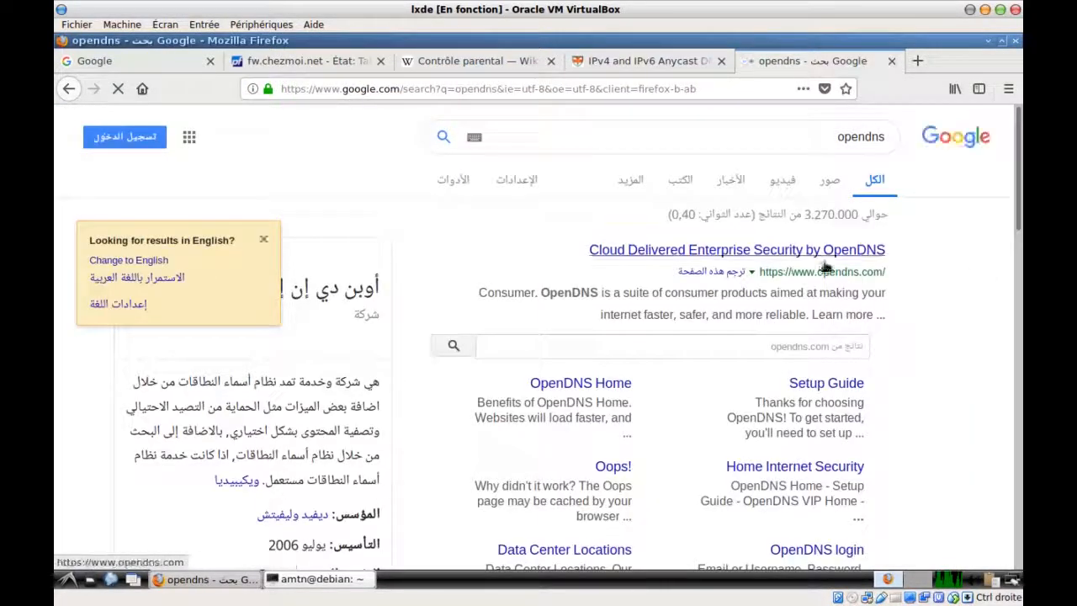
pyautogui.click(783, 250)
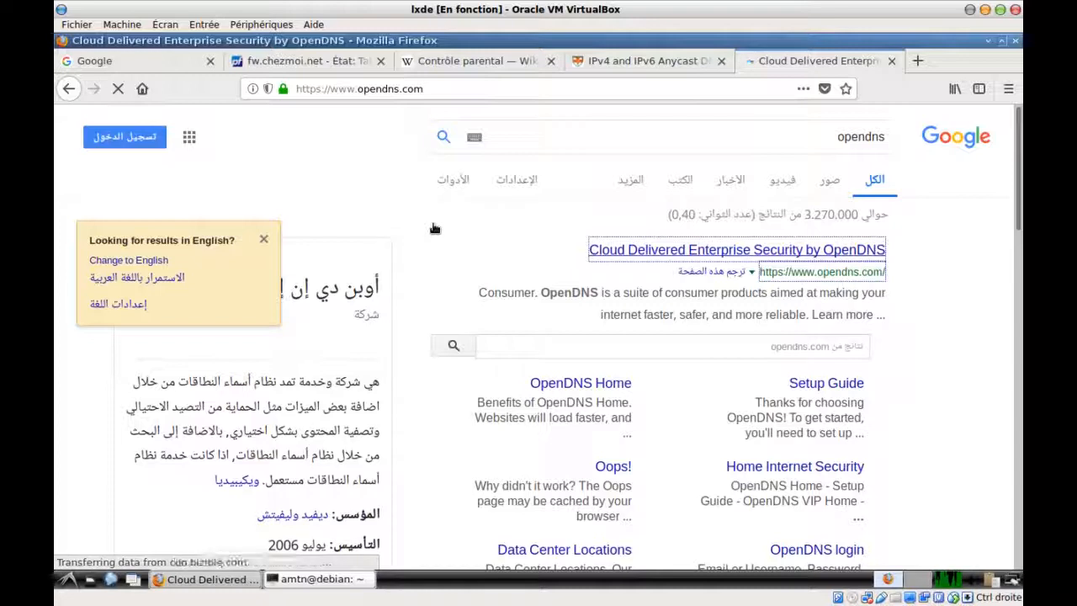
pyautogui.scroll(-2, 435, 229)
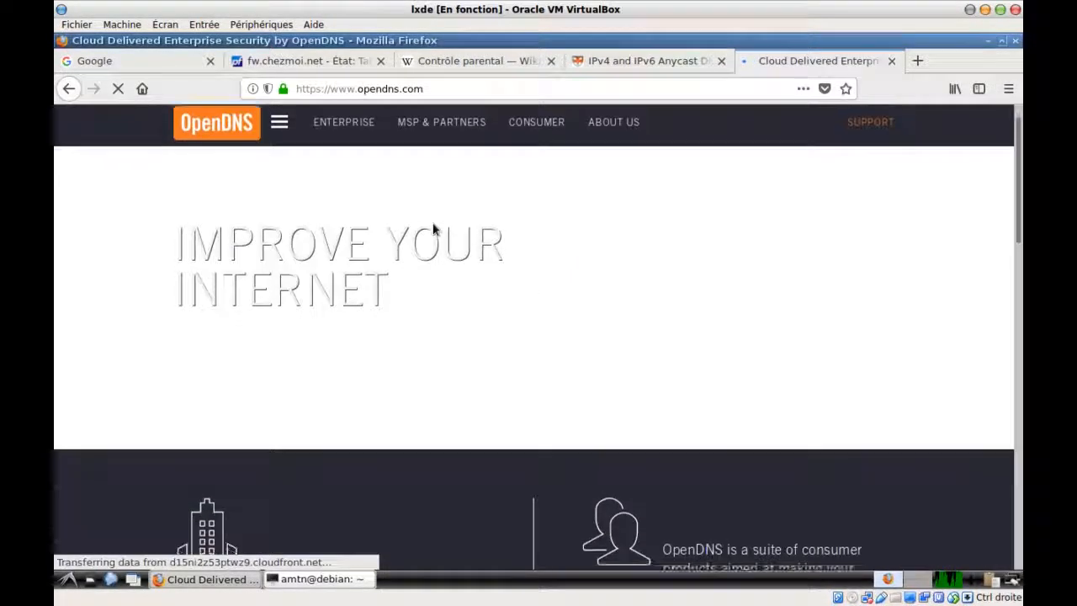
pyautogui.scroll(2, 433, 223)
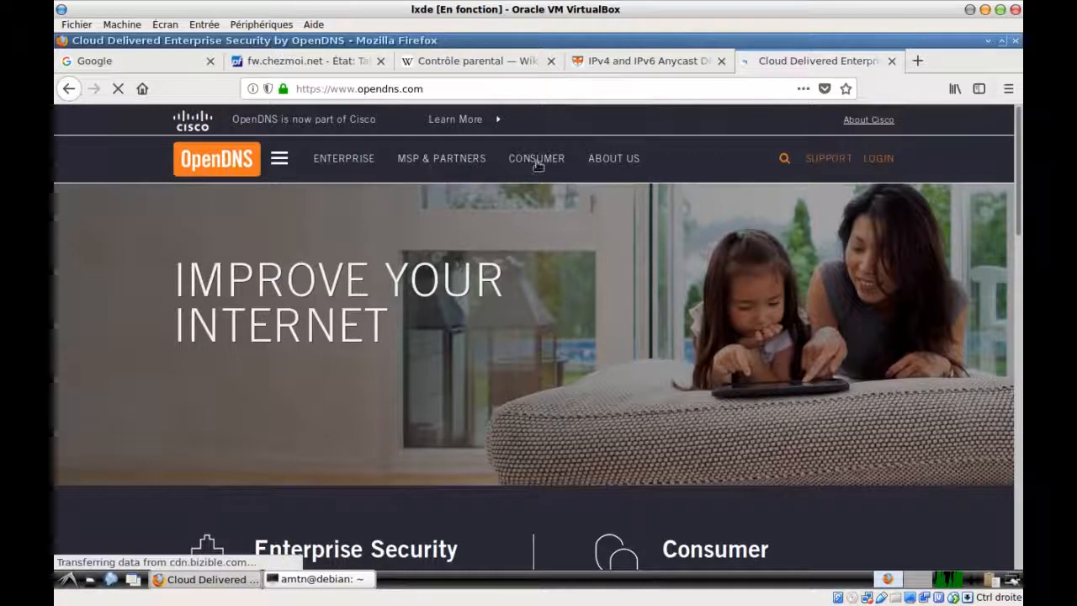
pyautogui.click(538, 160)
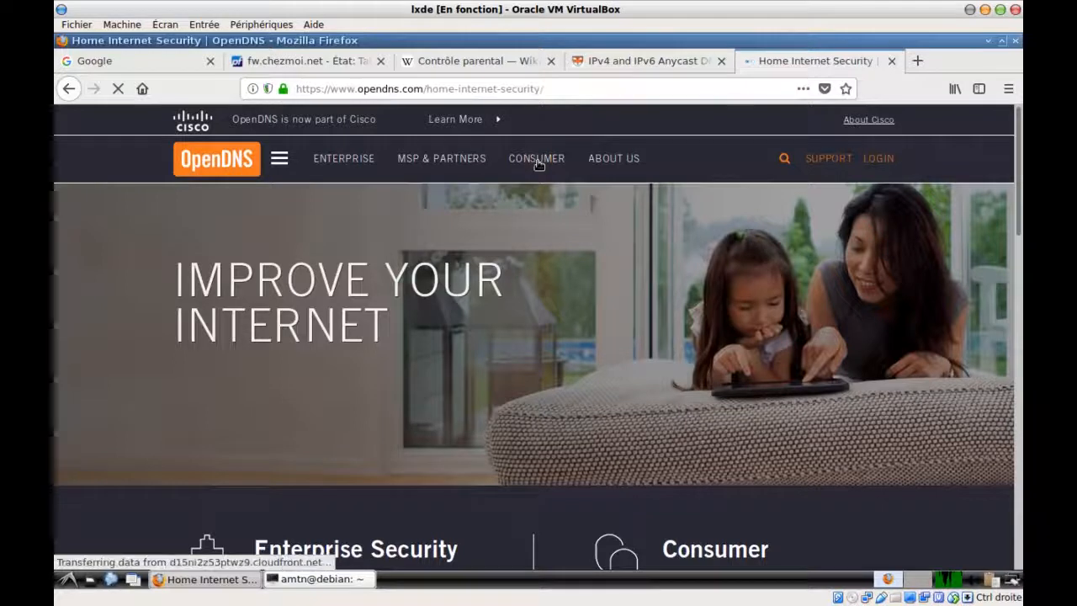
# Open the Family Shield setup guide and select nameservers 208.67.222.123 and 208.67.220.123
pyautogui.scroll(-5, 454, 241)
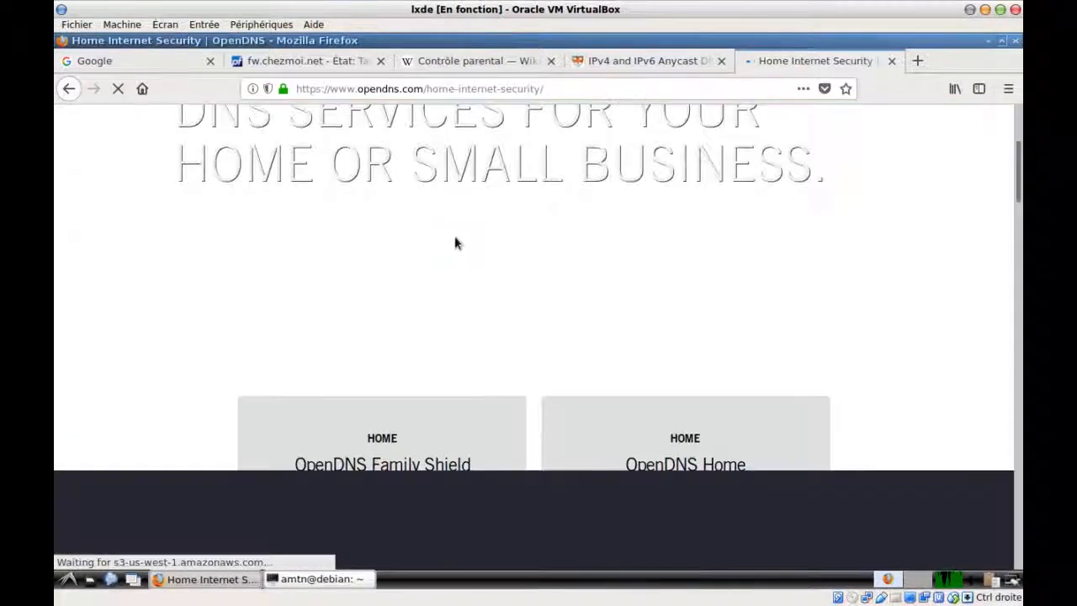
pyautogui.scroll(-1, 429, 255)
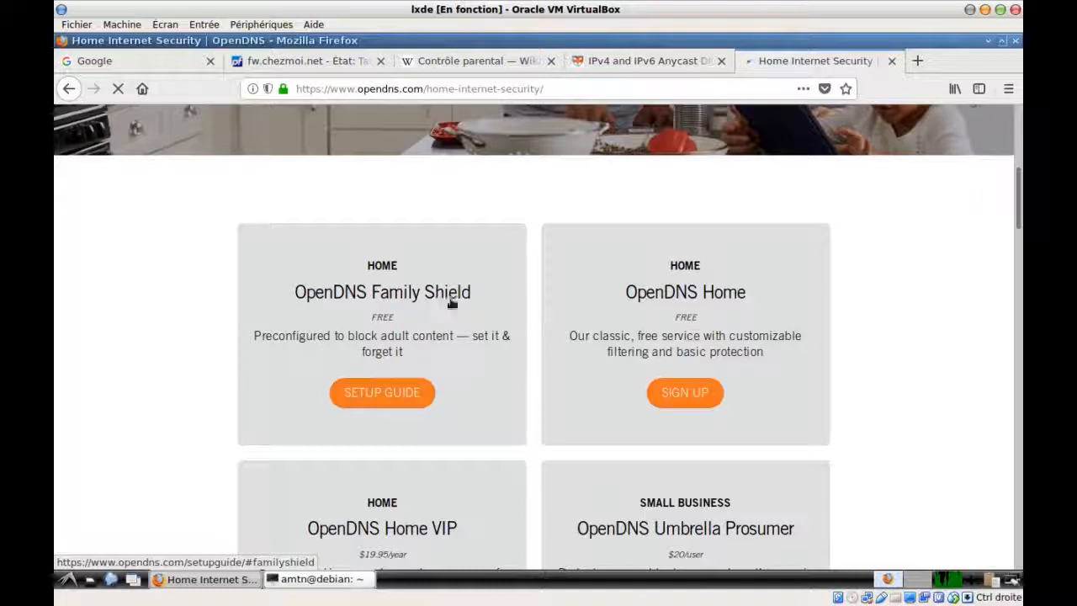
pyautogui.click(383, 394)
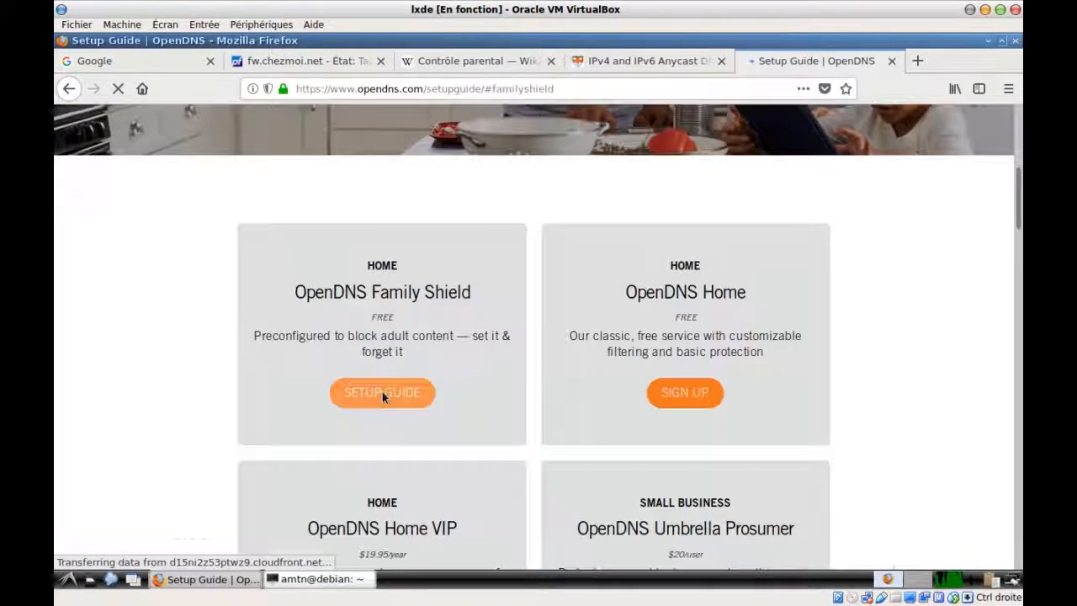
pyautogui.scroll(-3, 382, 397)
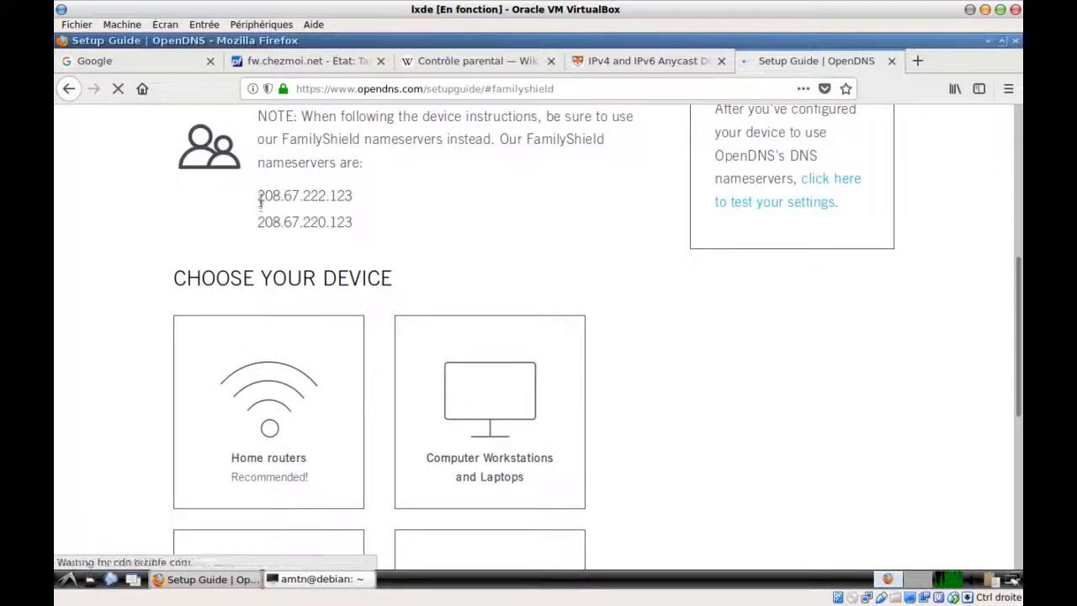
pyautogui.moveTo(259, 198); pyautogui.dragTo(353, 196)
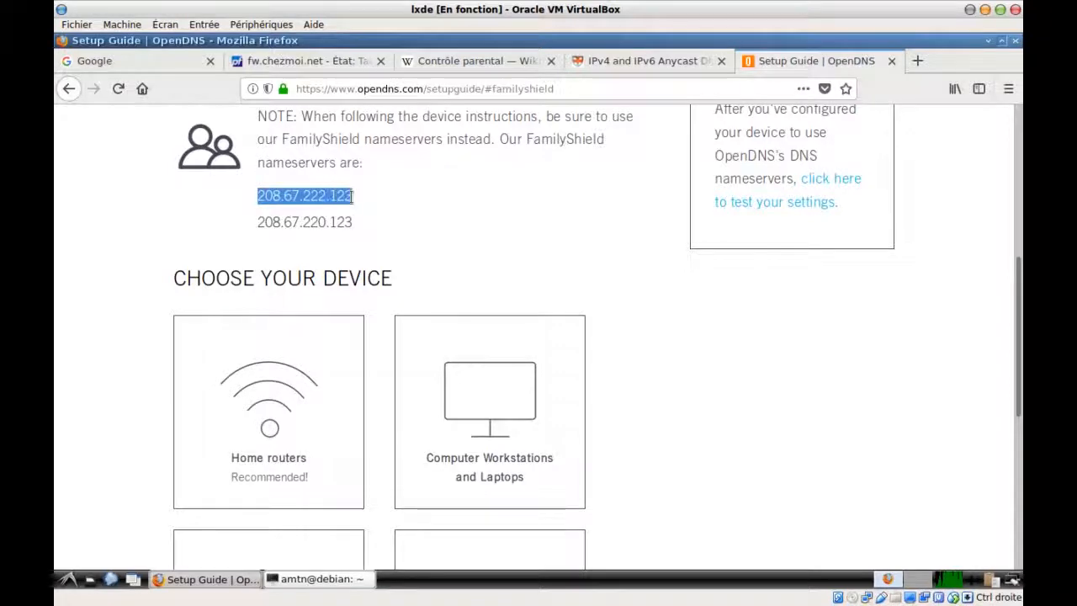
pyautogui.moveTo(257, 222); pyautogui.dragTo(348, 221)
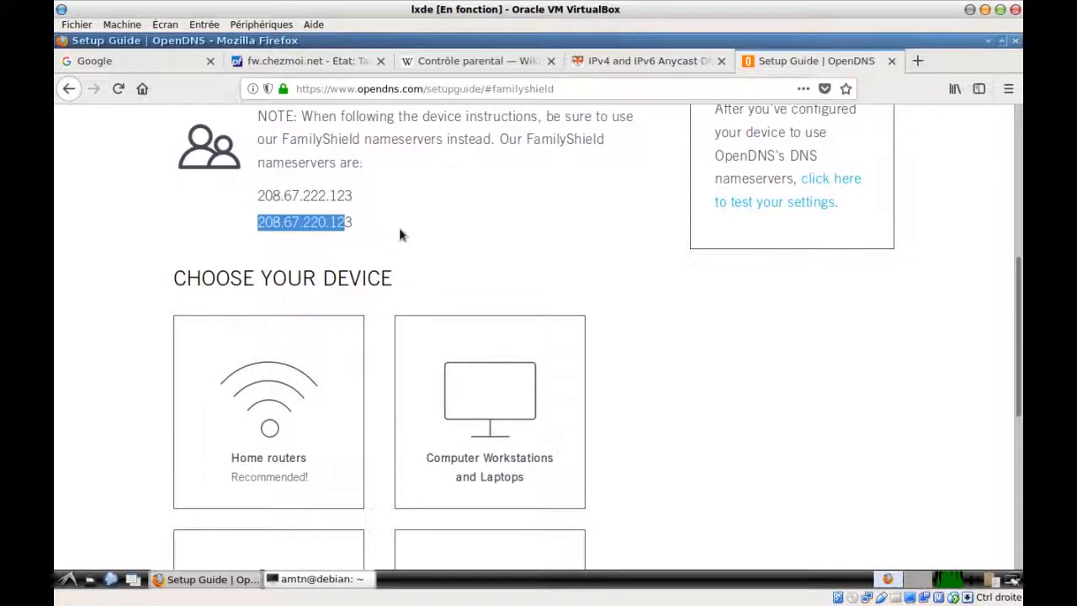
pyautogui.click(637, 63)
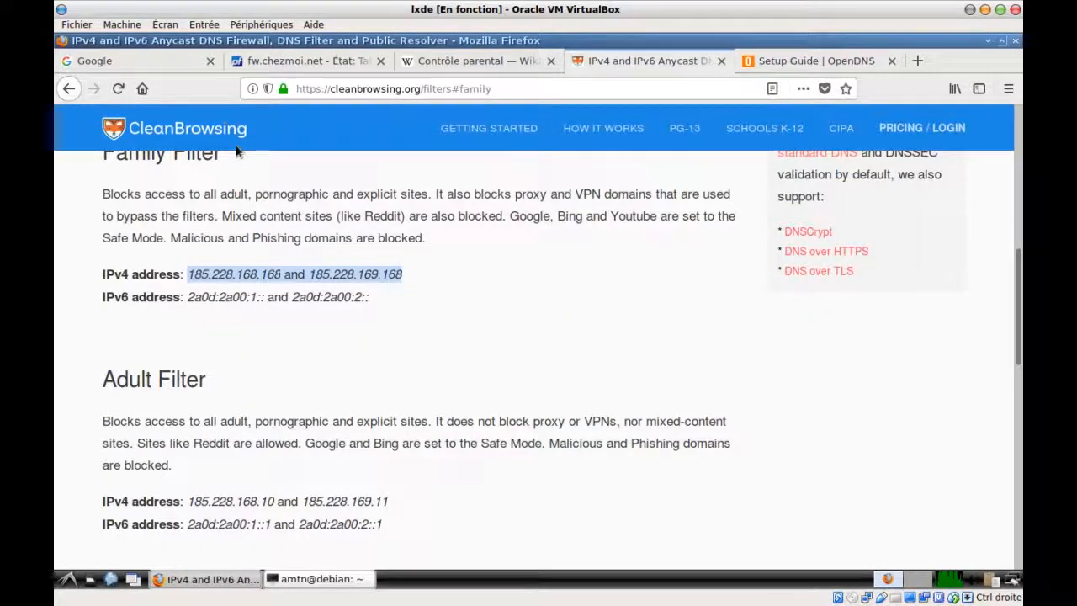
pyautogui.click(288, 62)
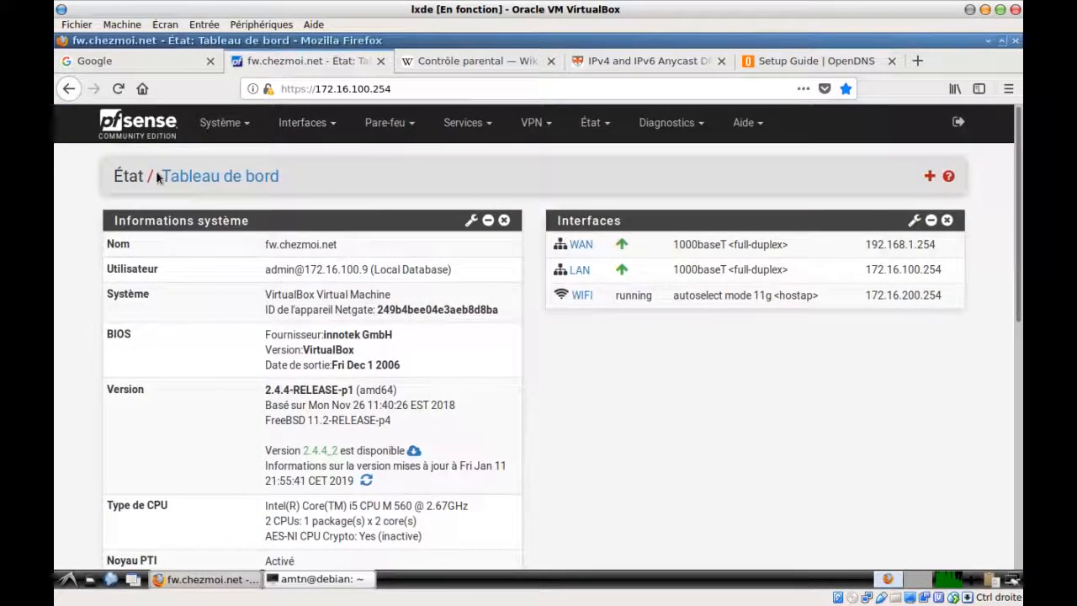
# In General Setup, replace the first DNS server 8.8.8.8 with 208.67.222.123
pyautogui.click(221, 124)
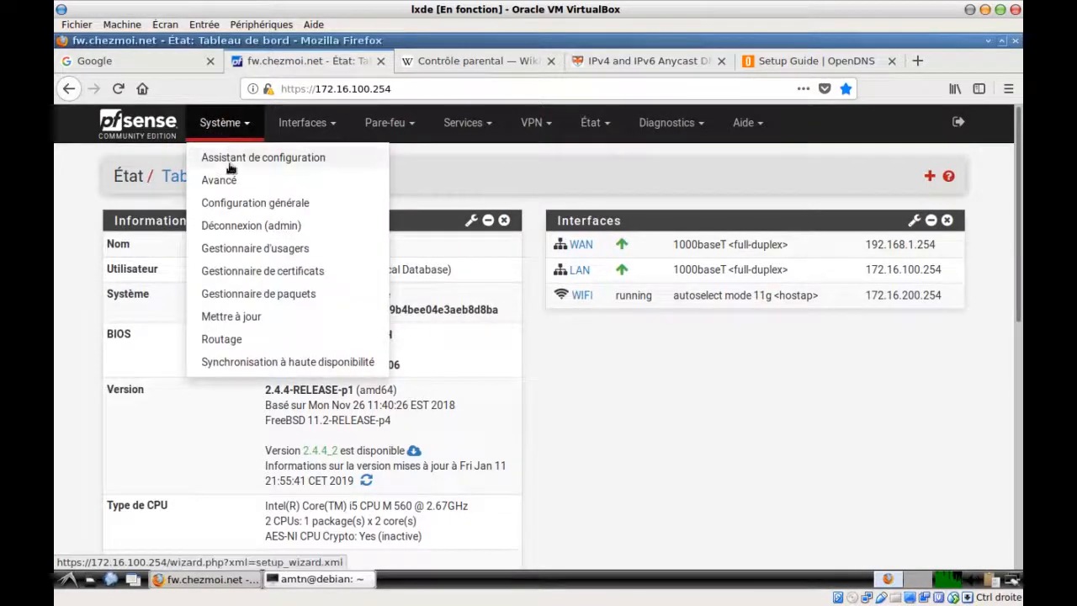
pyautogui.click(245, 205)
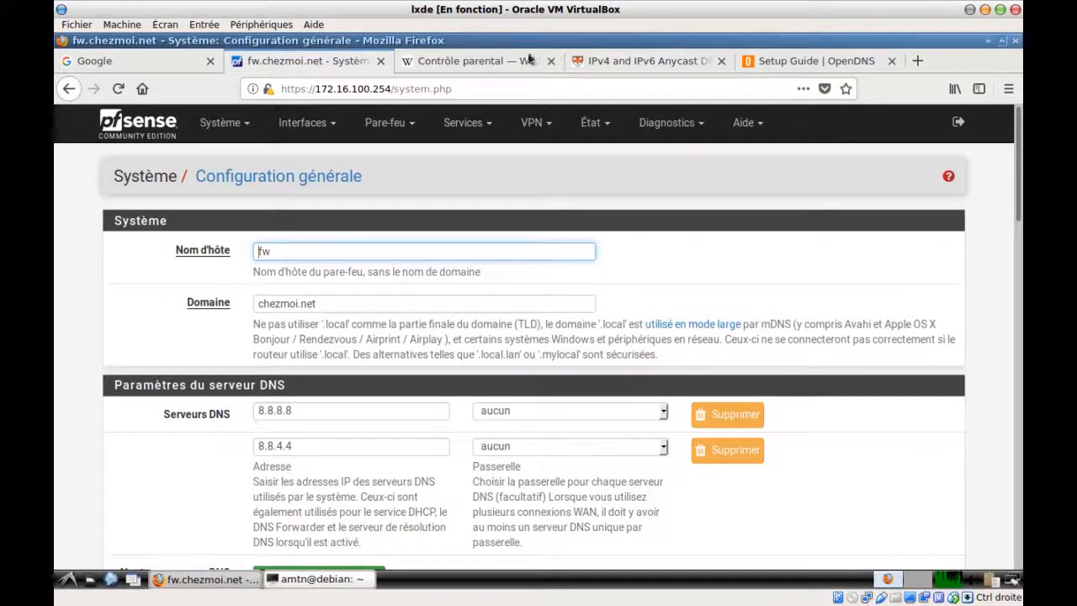
pyautogui.click(765, 59)
pyautogui.moveTo(258, 197); pyautogui.dragTo(348, 196)
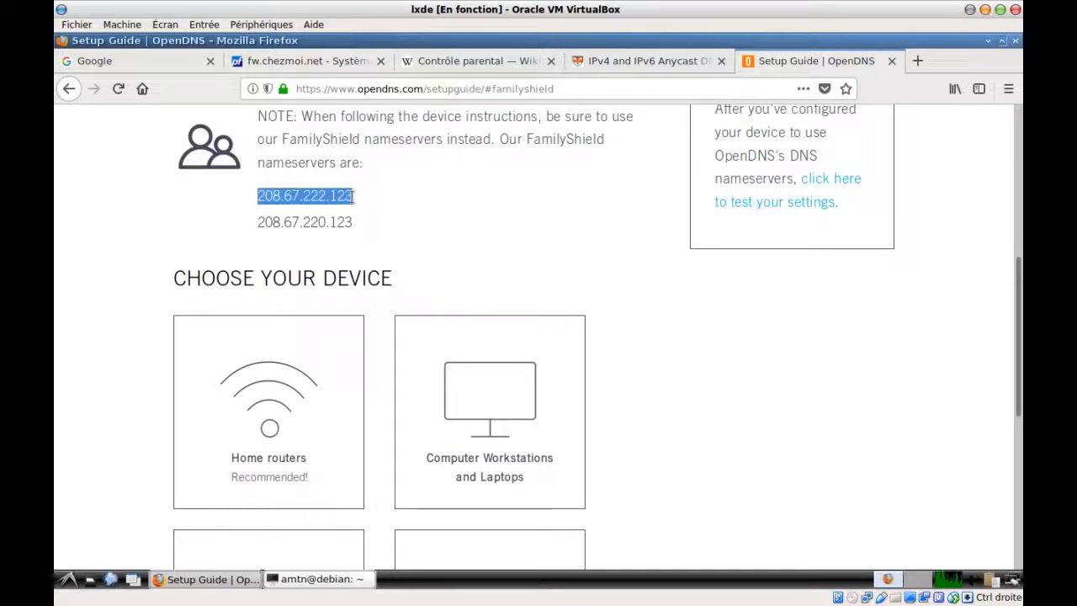
pyautogui.rightClick(336, 196)
pyautogui.click(361, 209)
pyautogui.click(288, 63)
pyautogui.moveTo(308, 411); pyautogui.dragTo(245, 406)
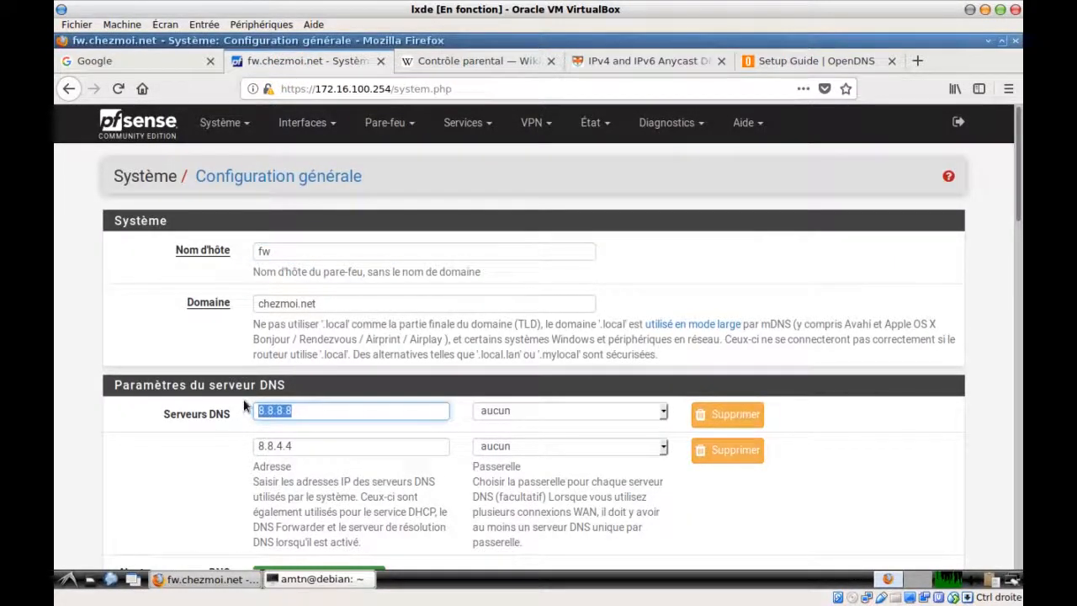
pyautogui.hotkey('ctrl', 'v')
# Replace the second DNS server 8.8.4.4 with 208.67.220.123
pyautogui.click(770, 61)
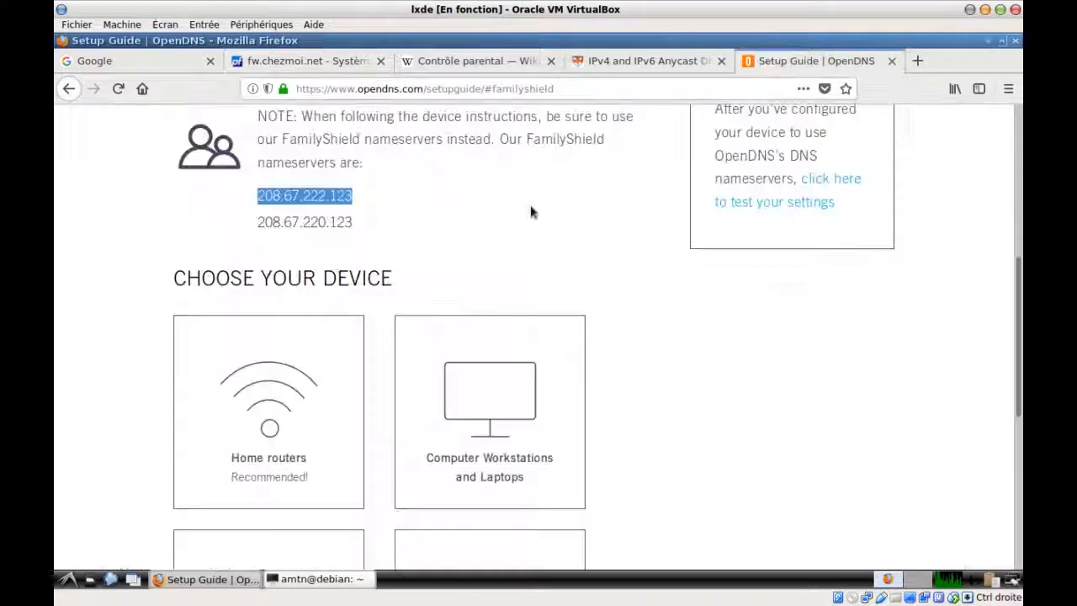
pyautogui.moveTo(264, 224); pyautogui.dragTo(353, 222)
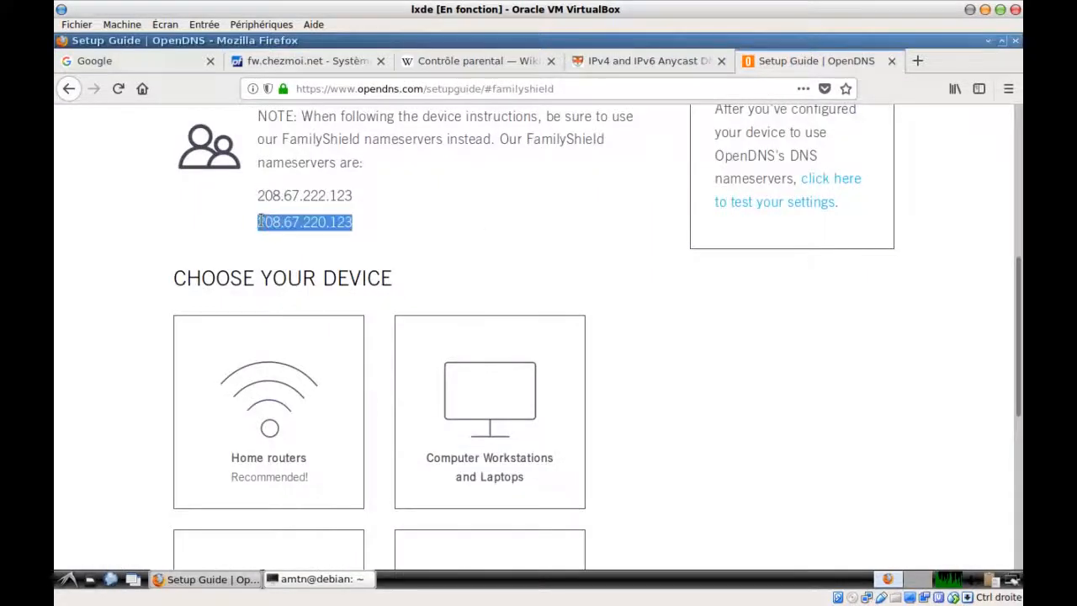
pyautogui.rightClick(262, 222)
pyautogui.click(274, 233)
pyautogui.click(306, 60)
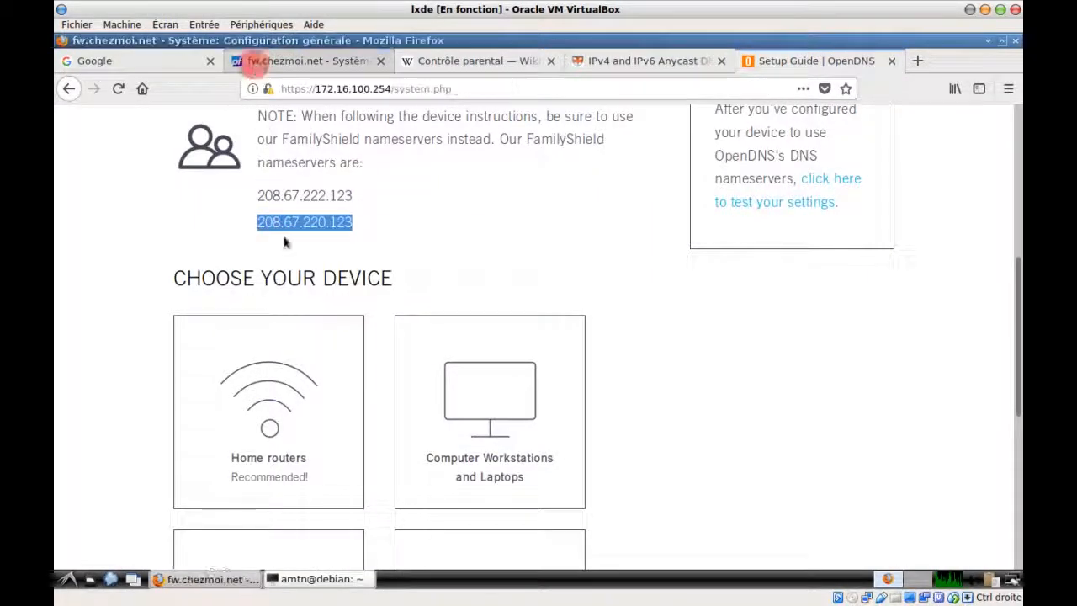
pyautogui.click(327, 444)
pyautogui.moveTo(327, 443); pyautogui.dragTo(216, 438)
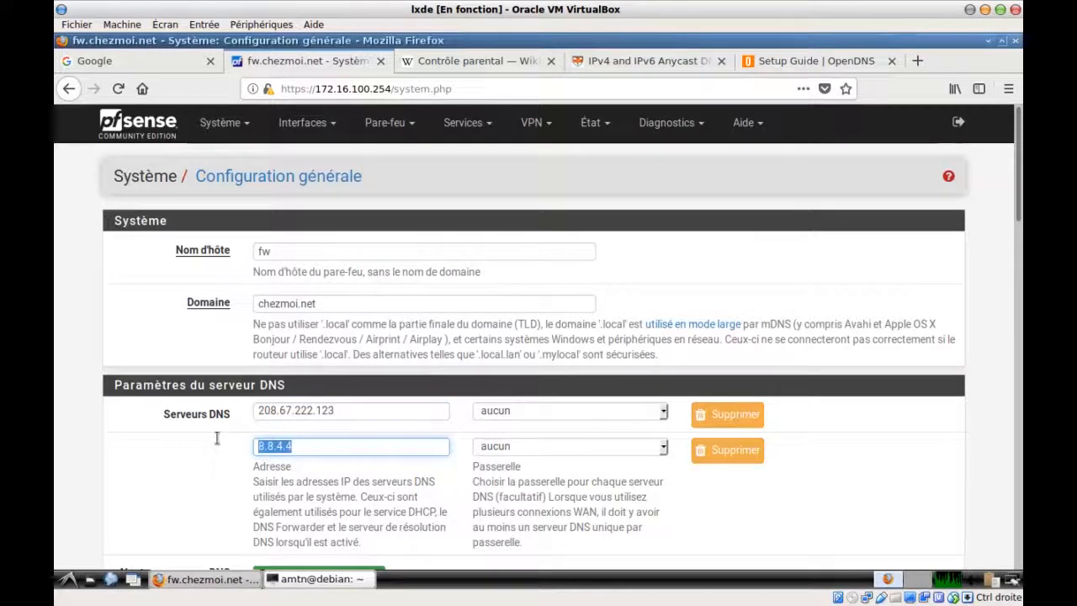
pyautogui.hotkey('ctrl', 'v')
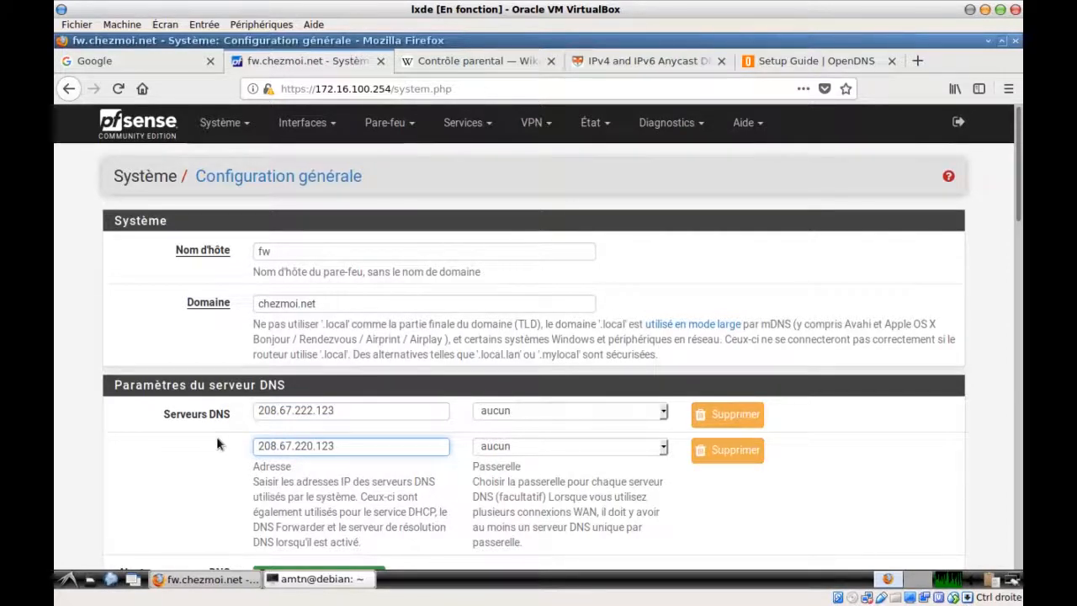
pyautogui.scroll(-3, 215, 433)
pyautogui.scroll(-15, 217, 444)
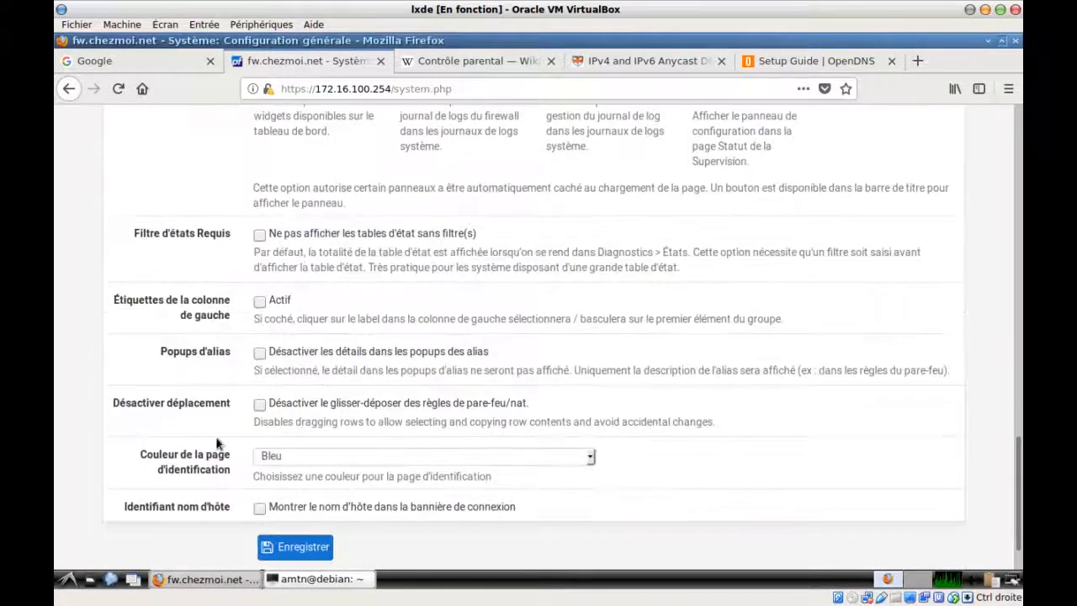
pyautogui.click(278, 491)
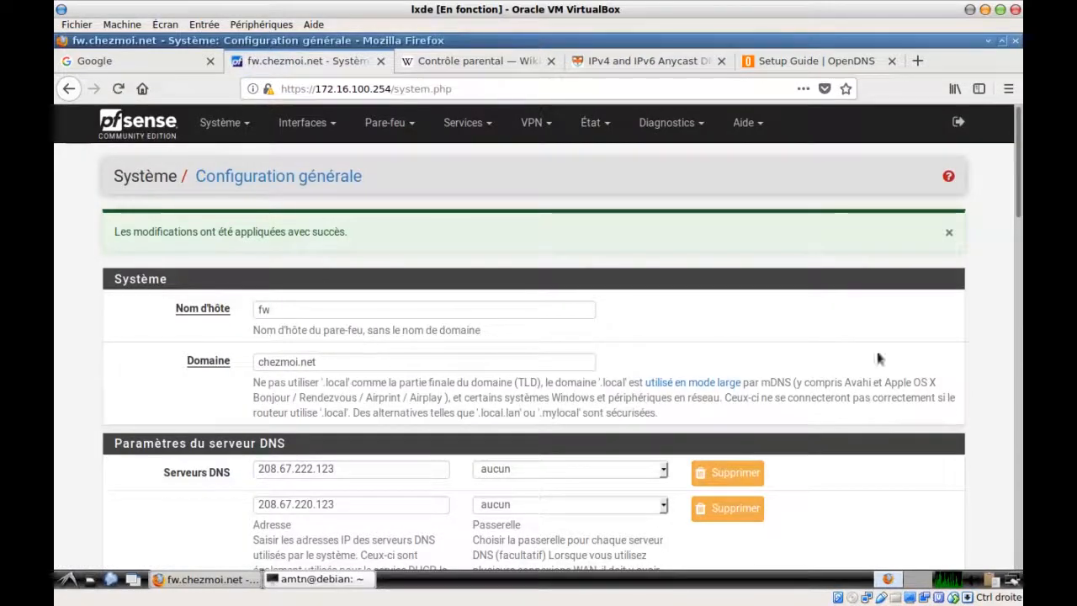
pyautogui.scroll(-2, 838, 442)
pyautogui.scroll(-1, 837, 437)
pyautogui.scroll(3, 837, 438)
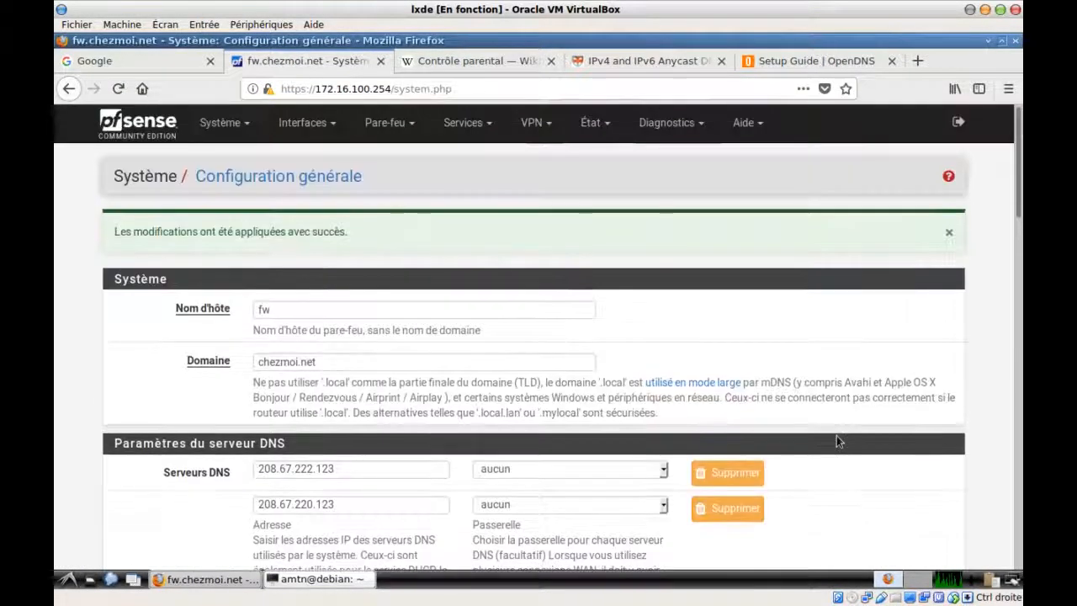
pyautogui.scroll(-10, 836, 441)
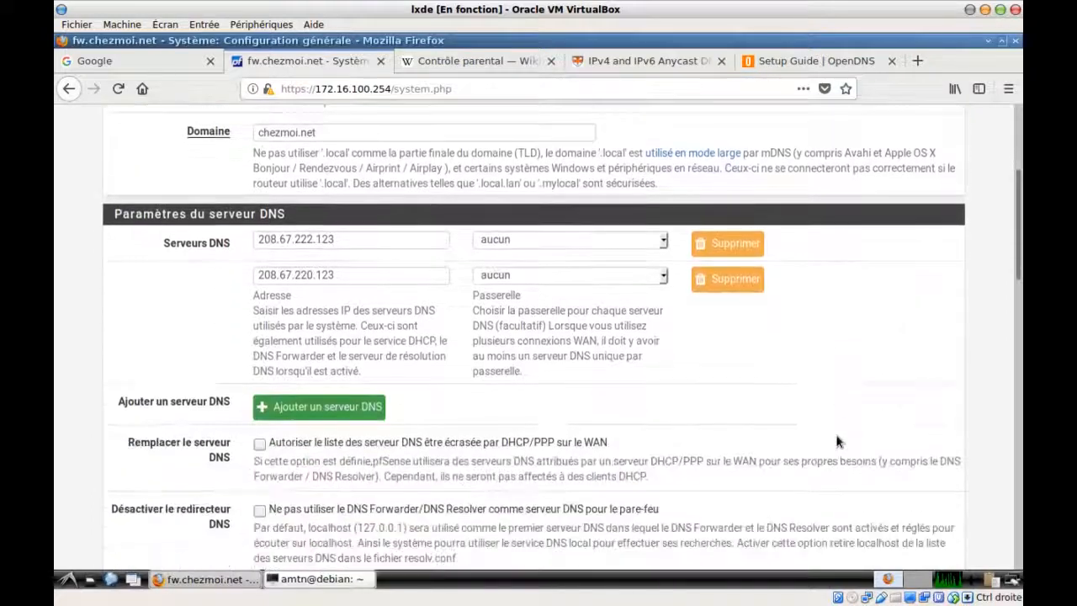
pyautogui.scroll(-3, 837, 441)
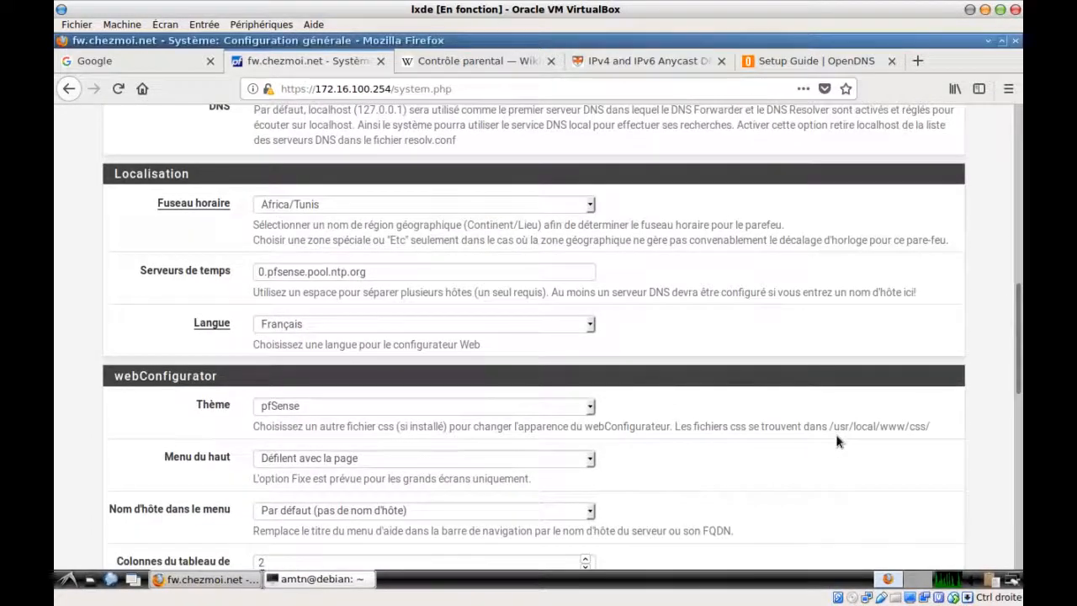
pyautogui.scroll(-15, 837, 441)
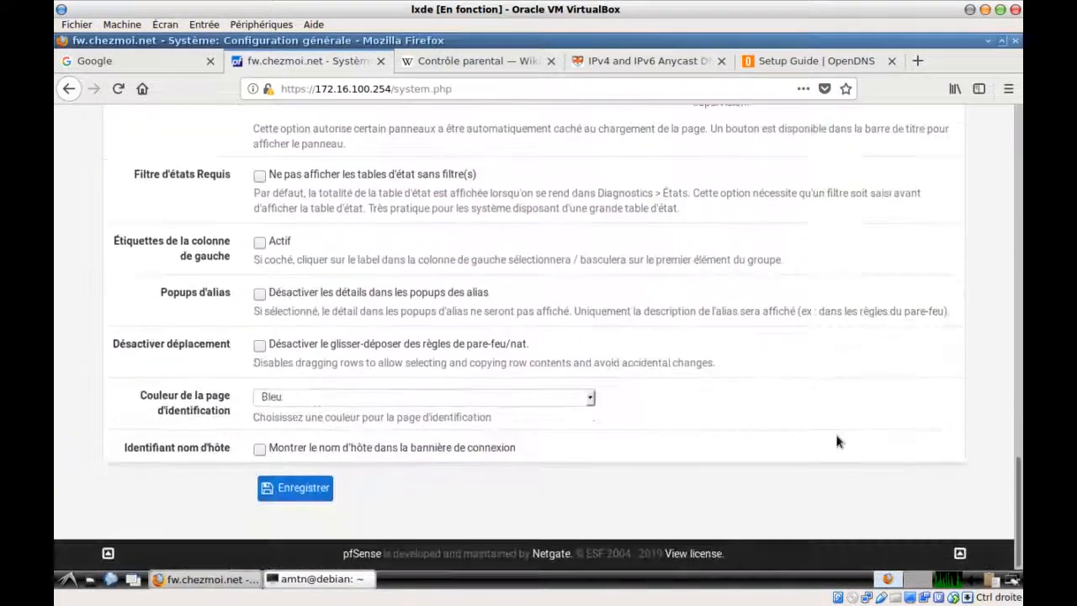
pyautogui.moveTo(1017, 510); pyautogui.dragTo(1018, 117)
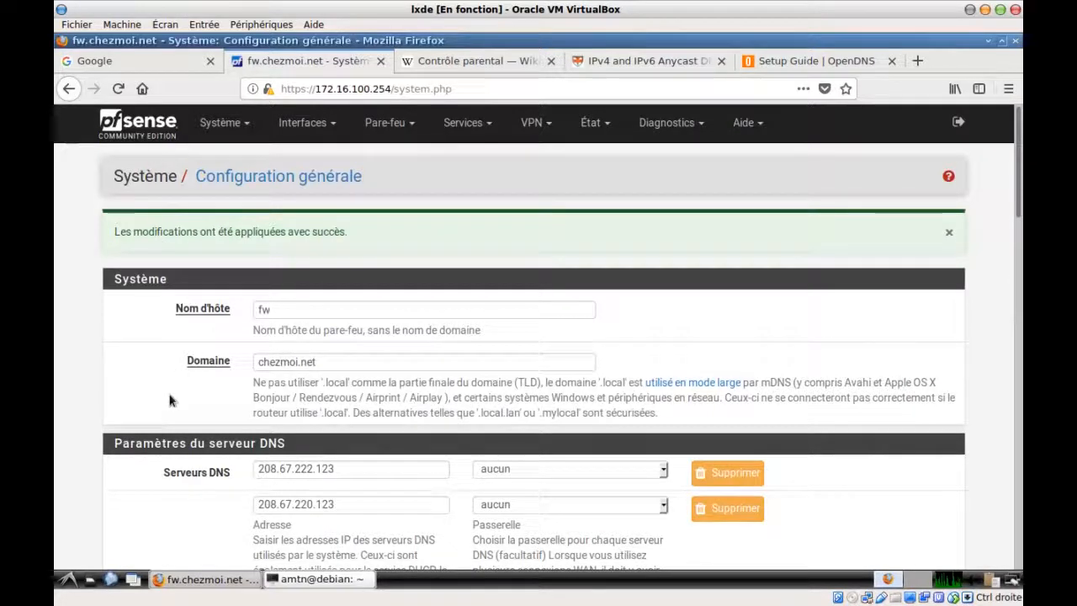
pyautogui.click(550, 60)
# Close the anycast and OpenDNS guide tabs and search Google for 'gambling'
pyautogui.click(550, 60)
pyautogui.click(576, 61)
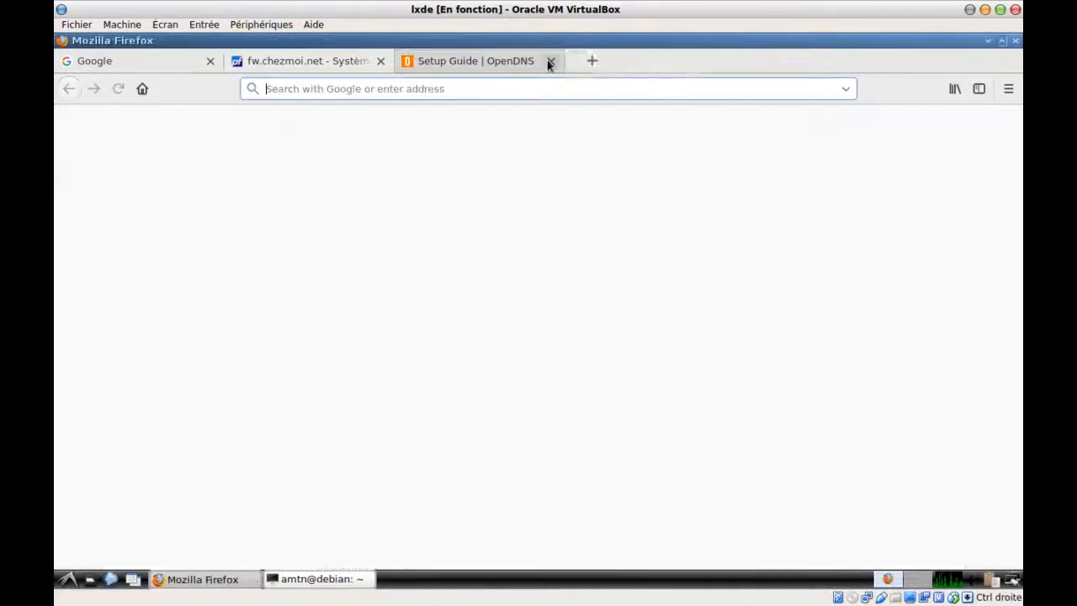
pyautogui.click(549, 60)
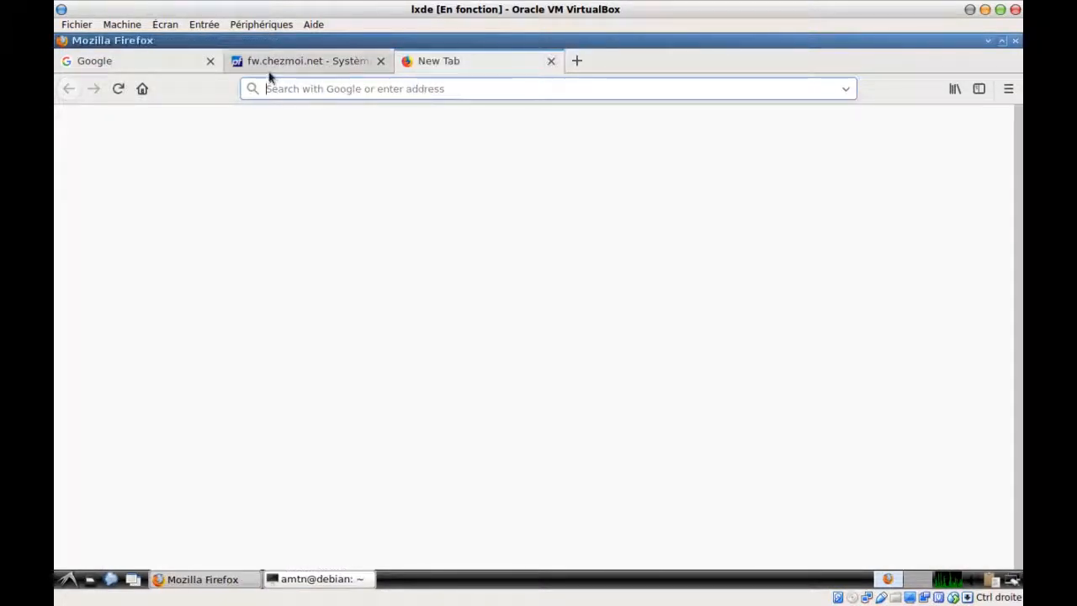
pyautogui.click(303, 88)
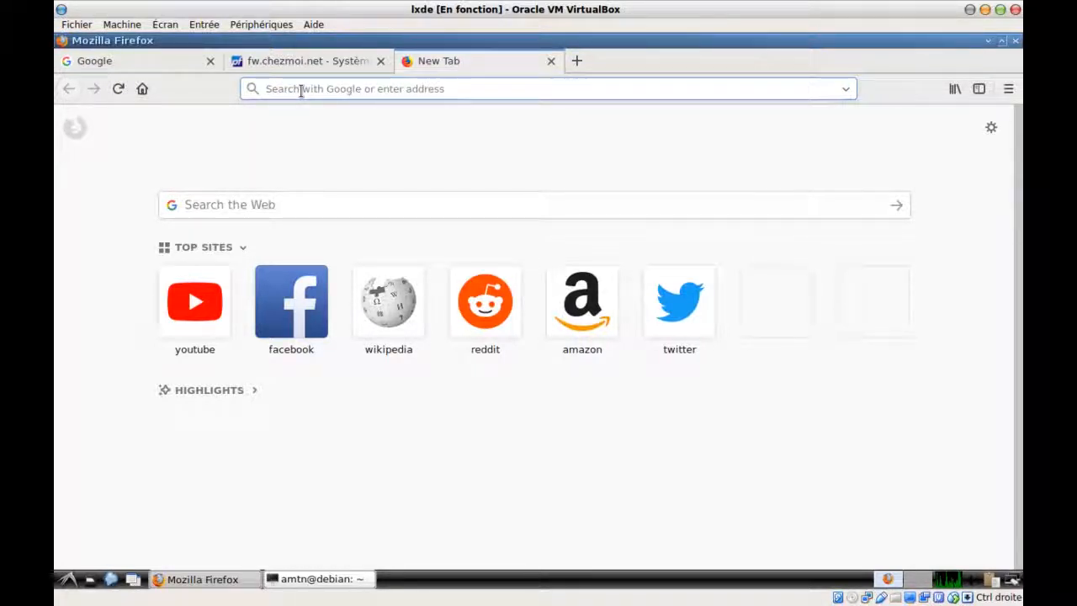
pyautogui.write('ga')
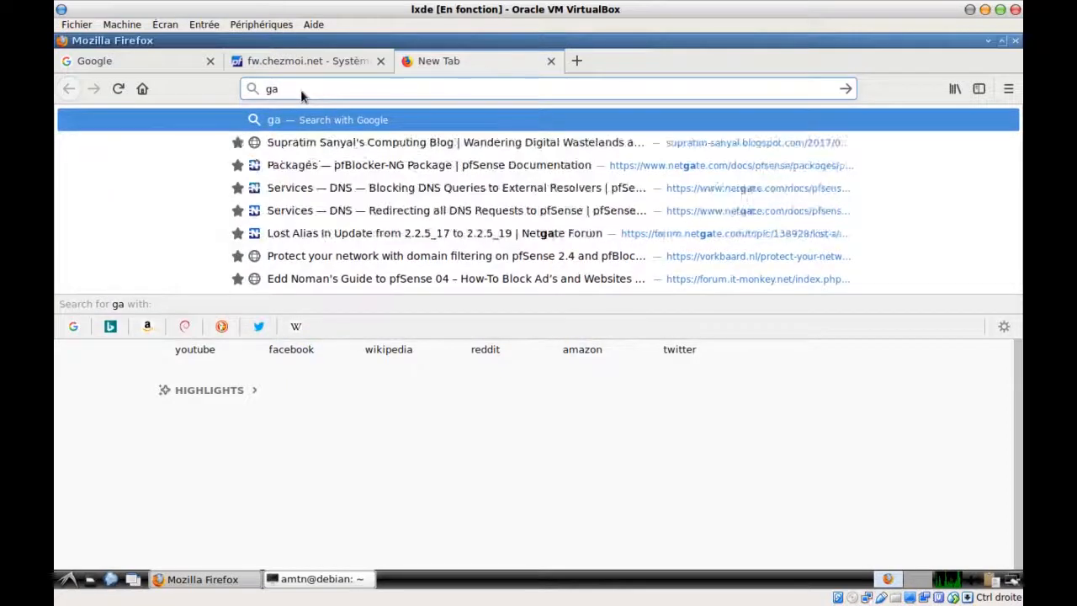
pyautogui.write('mbling')
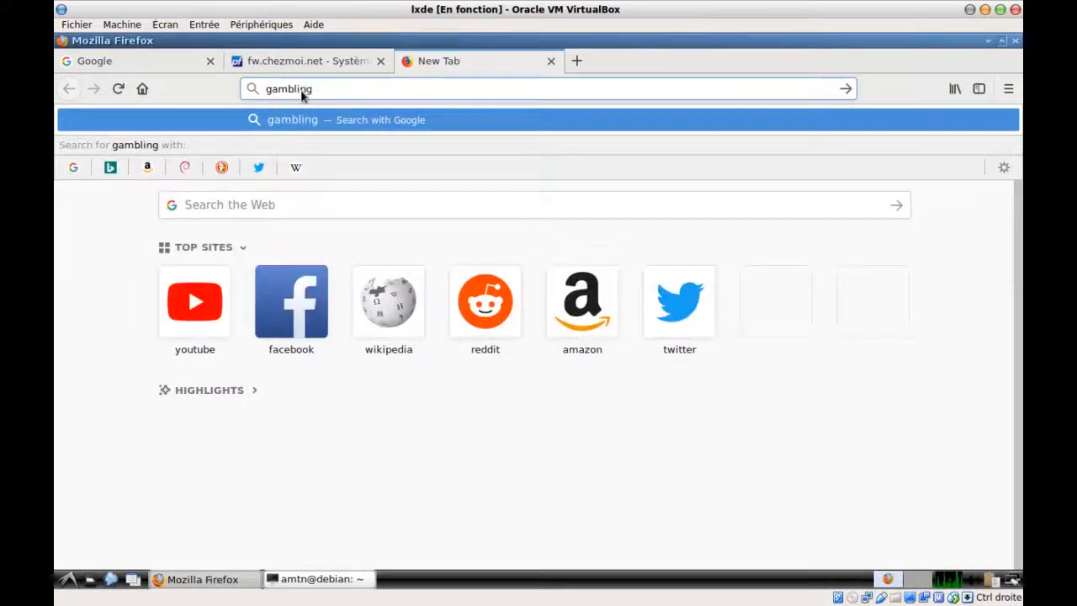
pyautogui.press('Return')
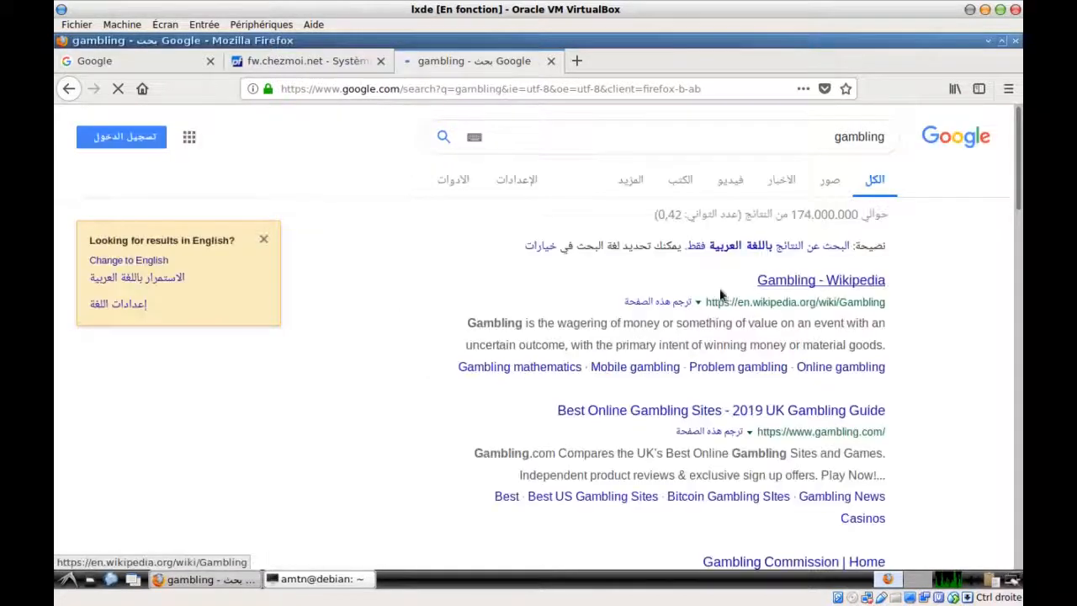
# Open gambling.com's Best Casino Sites page and follow the Casimba play-now offer
pyautogui.rightClick(615, 411)
pyautogui.press('Escape')
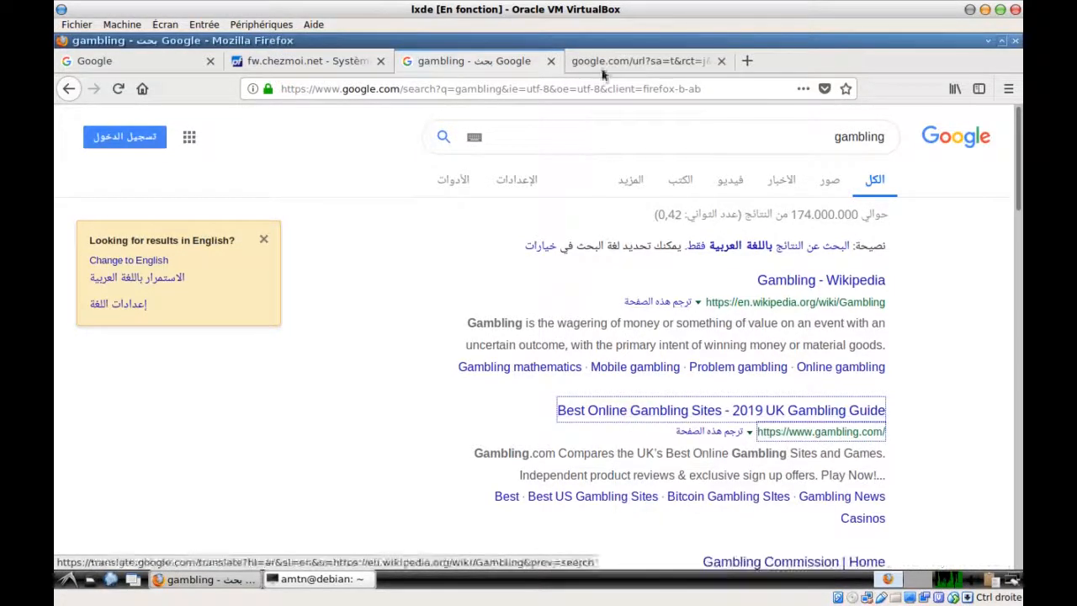
pyautogui.click(601, 61)
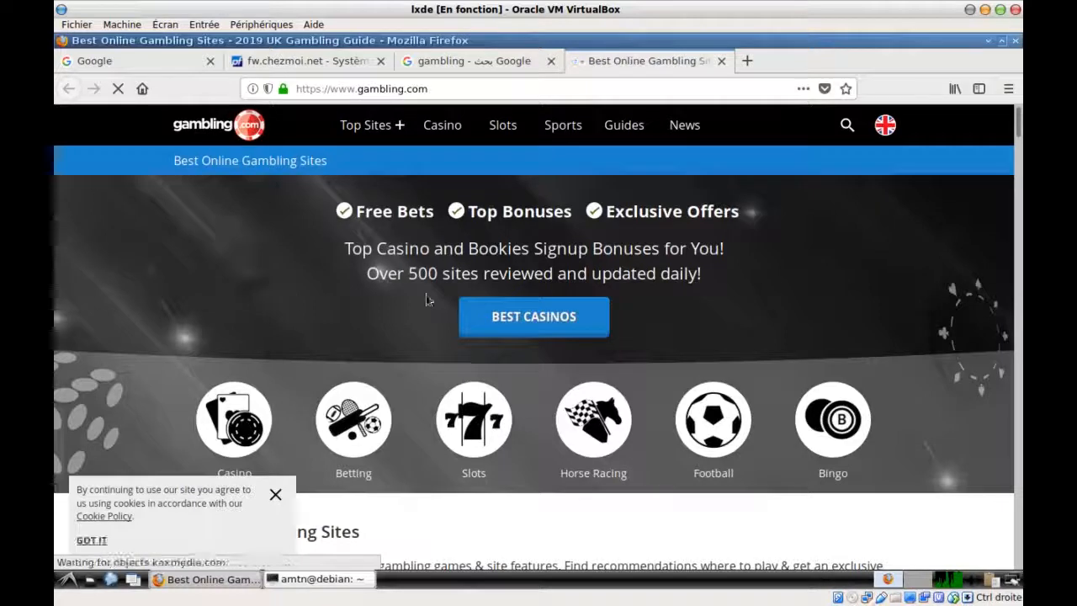
pyautogui.scroll(-3, 365, 325)
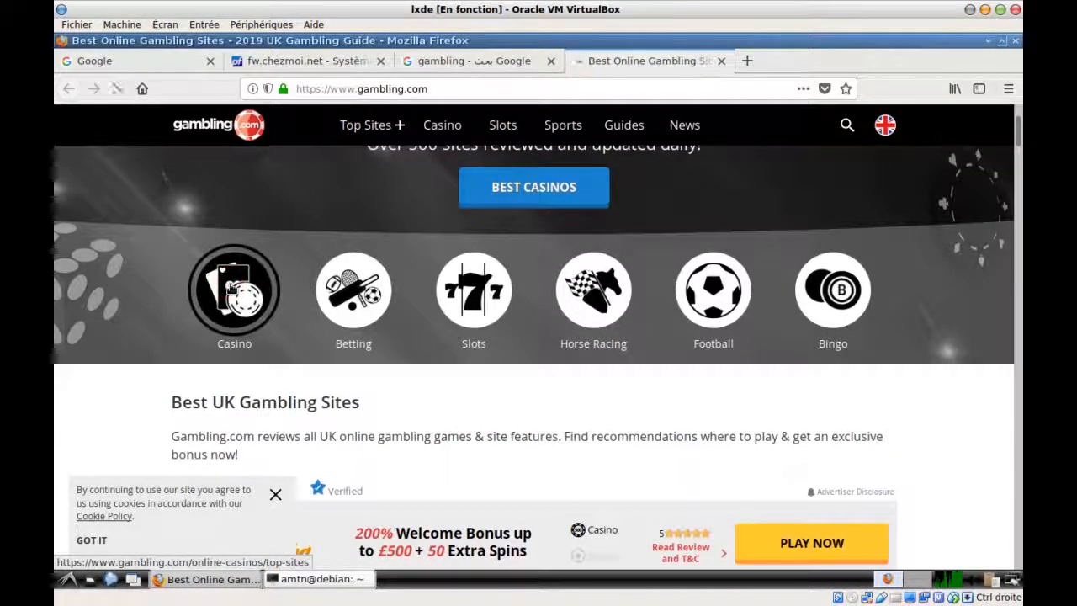
pyautogui.click(232, 290)
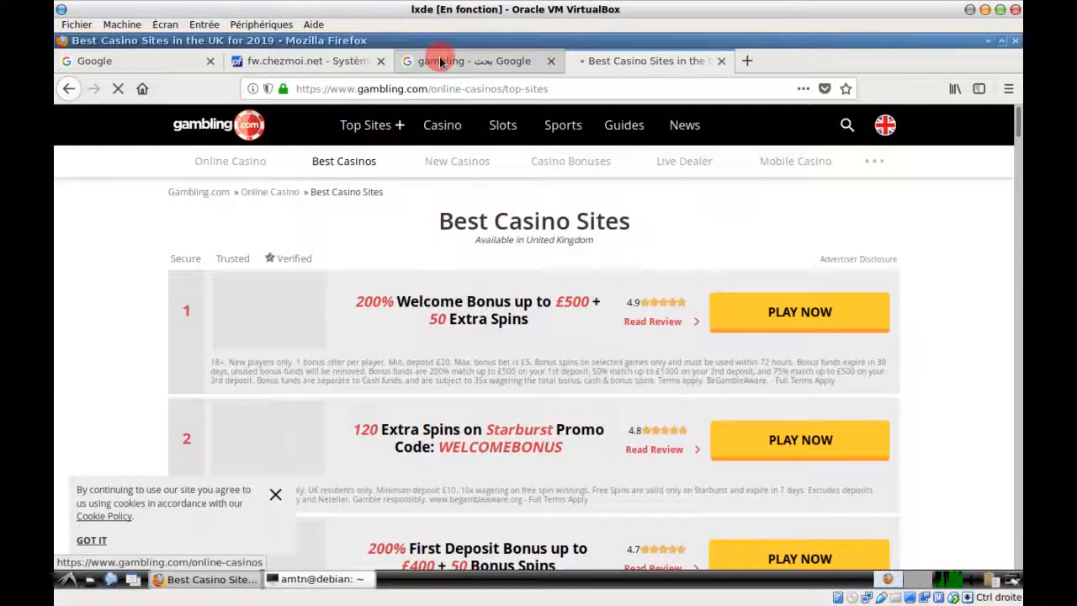
pyautogui.click(446, 59)
pyautogui.click(631, 63)
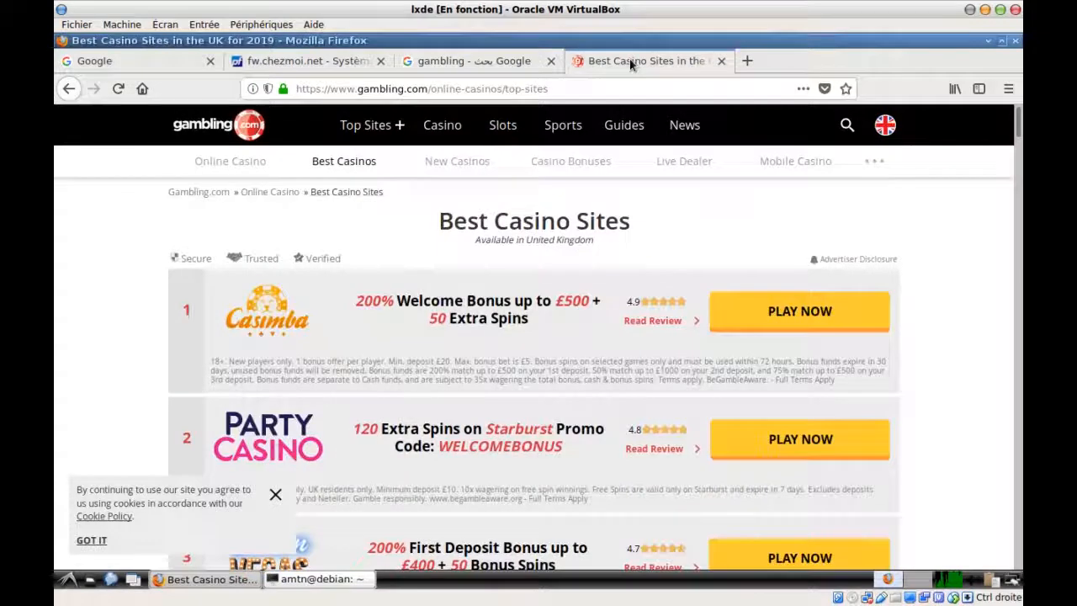
pyautogui.click(789, 326)
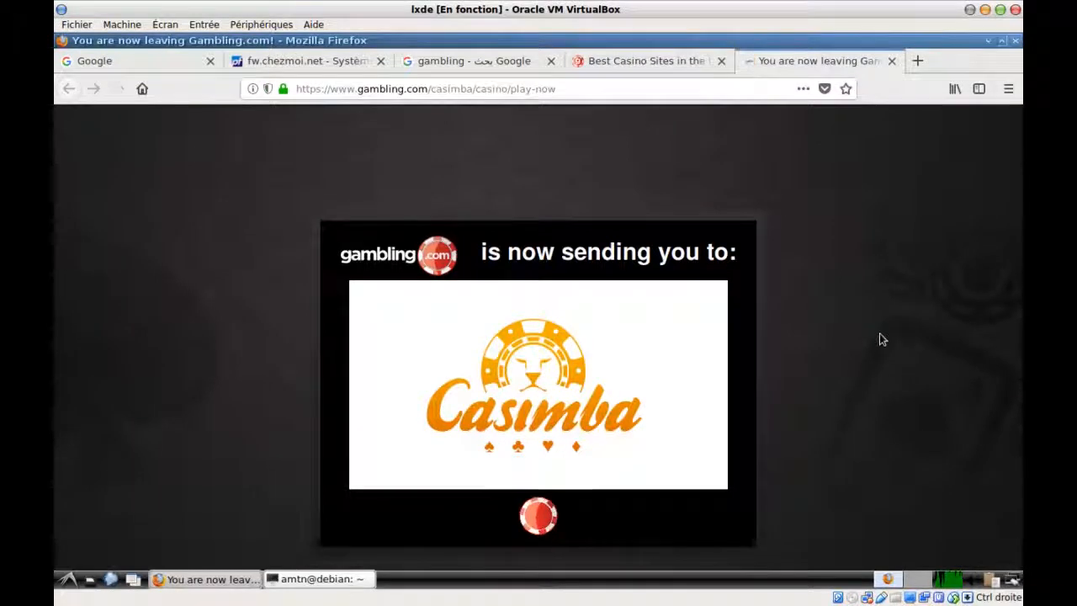
# Close the casino redirect, Best Casino Sites and gambling search tabs
pyautogui.click(892, 61)
pyautogui.click(721, 61)
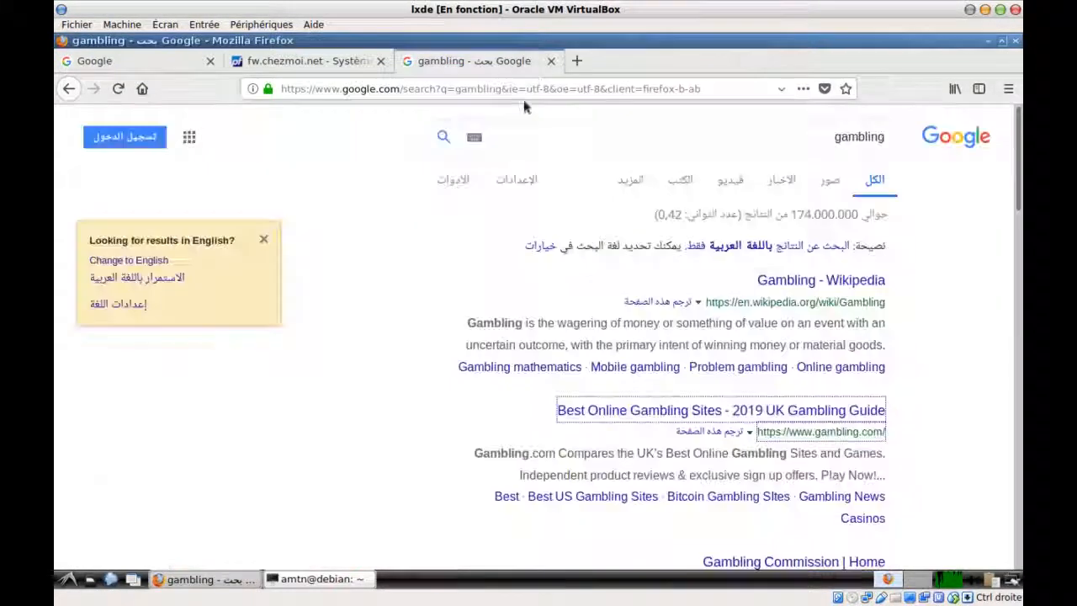
pyautogui.click(551, 61)
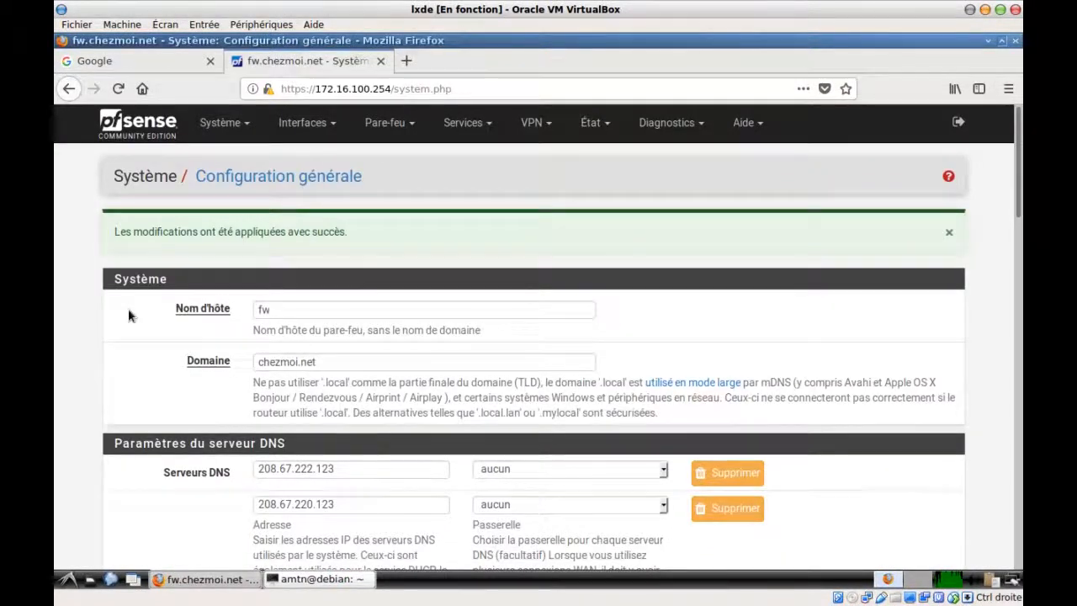
# Highlight 208.67.222.123 in the first DNS server field, then bring up the GNS3 intropfsense diagram
pyautogui.scroll(-2, 129, 311)
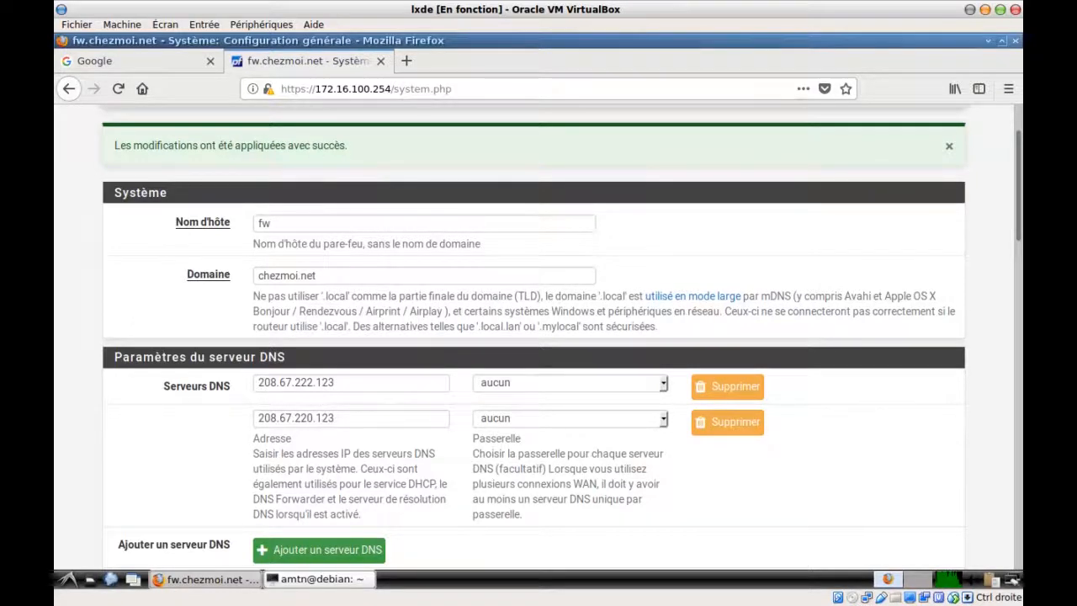
pyautogui.moveTo(353, 384); pyautogui.dragTo(246, 376)
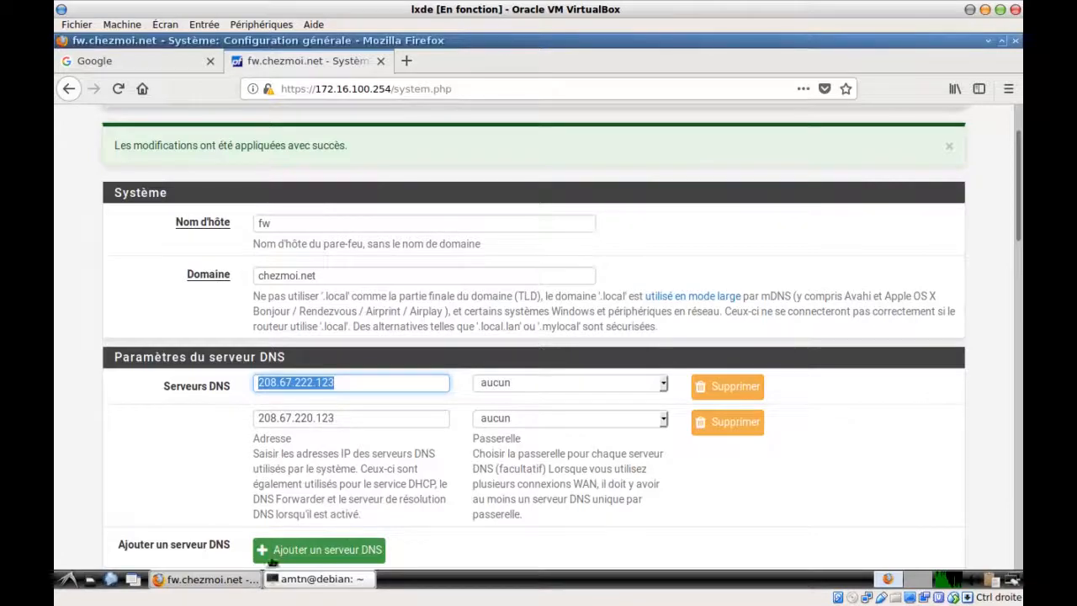
pyautogui.hotkey('alt', 'Tab')
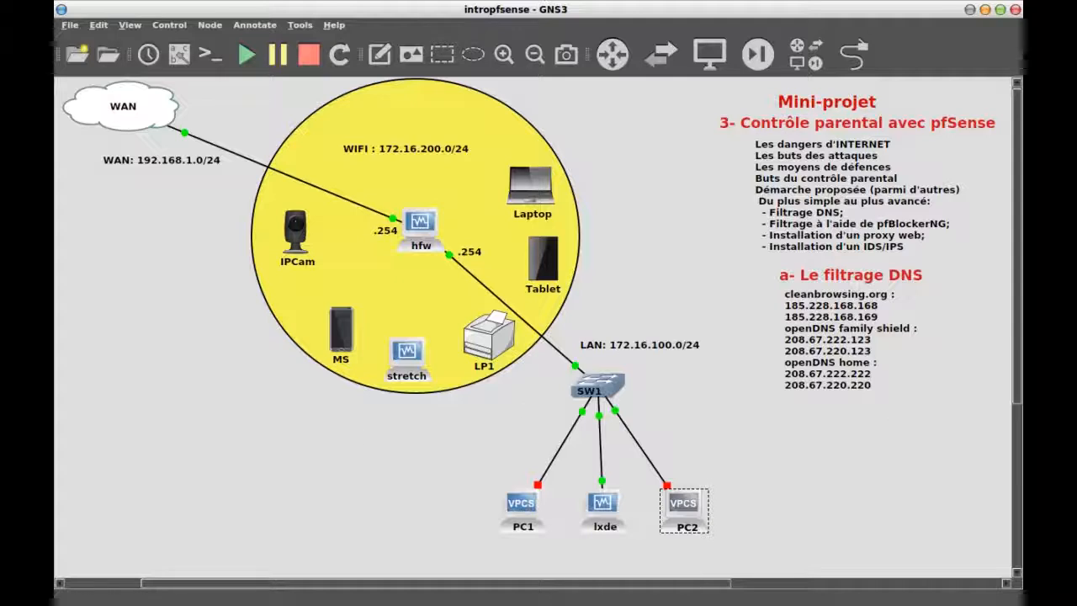
# Check the OpenDNS blocked categories including Gambling, then return to the pfSense General Setup page
pyautogui.hotkey('alt', 'Tab')
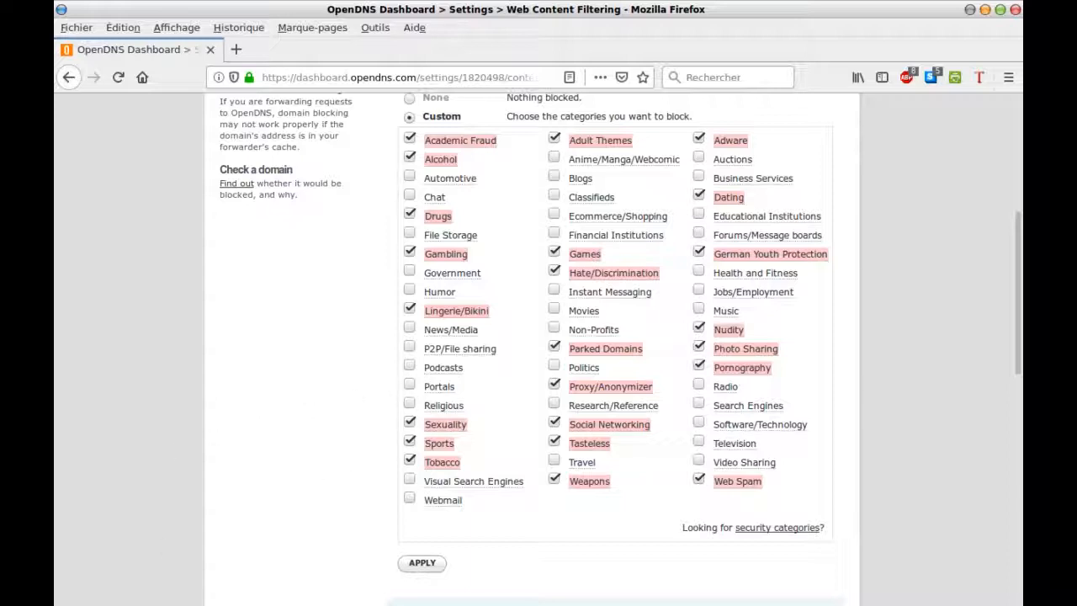
pyautogui.hotkey('alt', 'Tab')
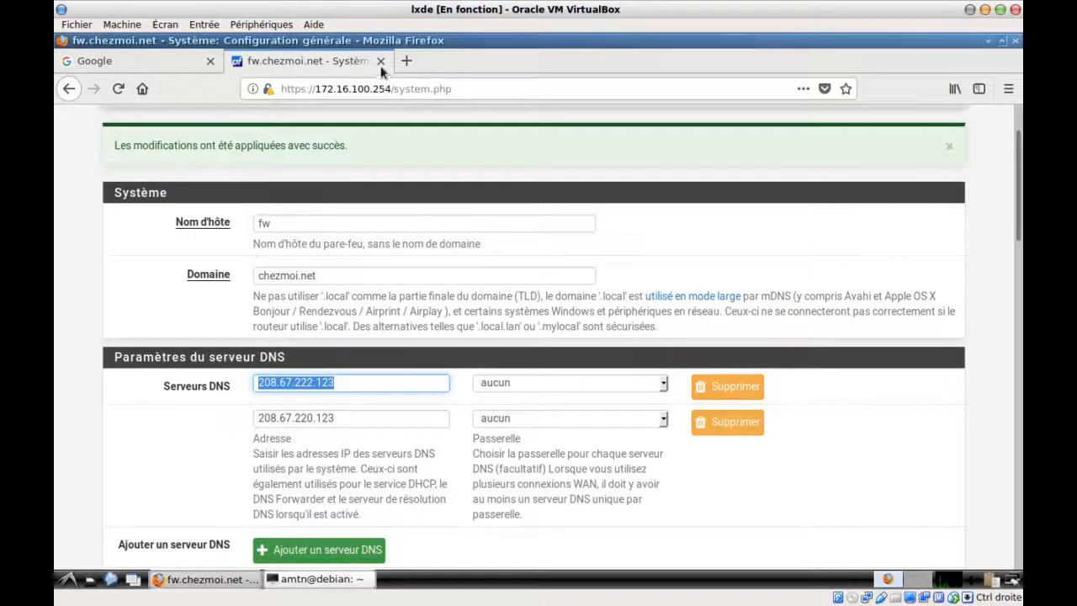
# Load opendns.com in a new Firefox tab
pyautogui.click(407, 63)
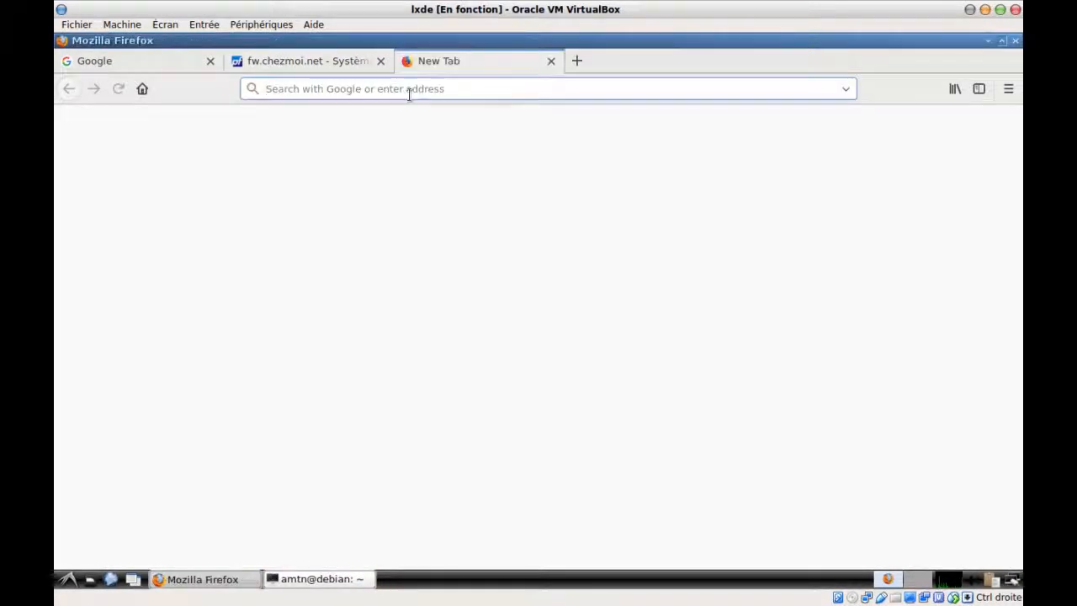
pyautogui.write('open')
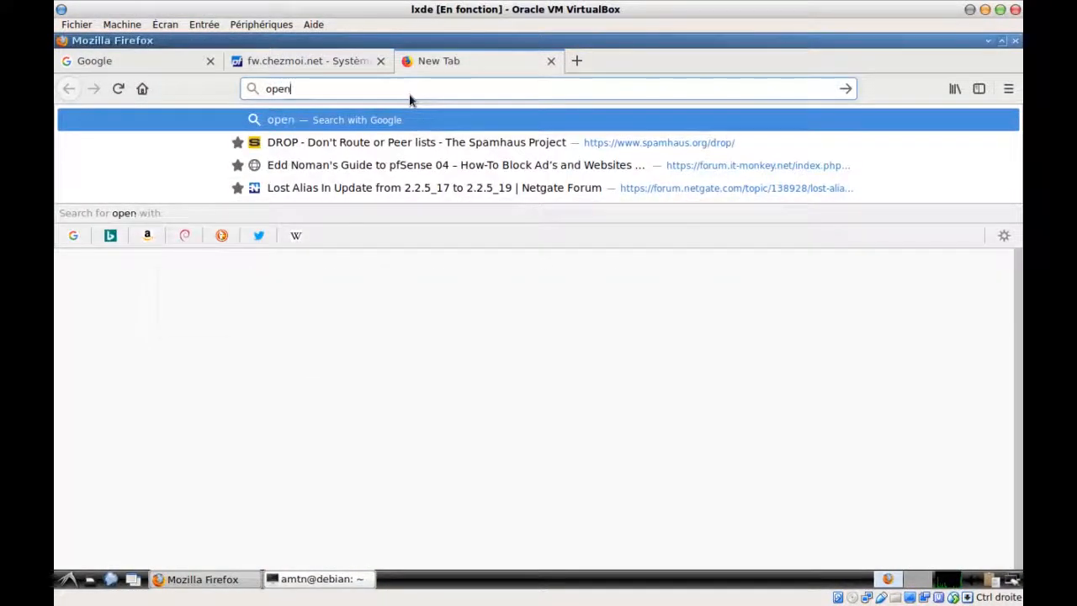
pyautogui.write('dns')
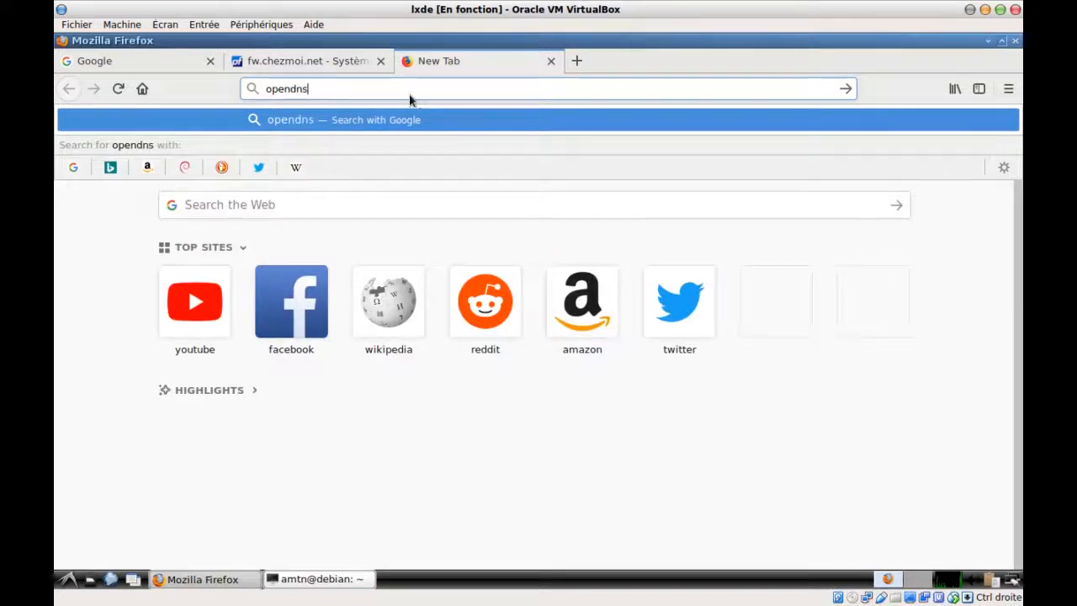
pyautogui.write('.com')
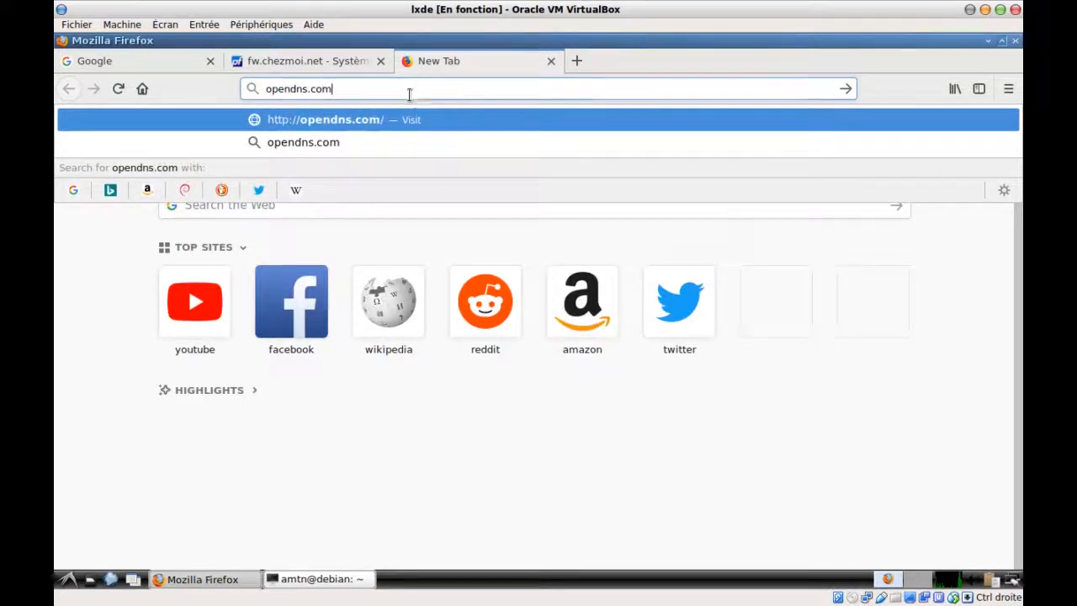
pyautogui.press('Return')
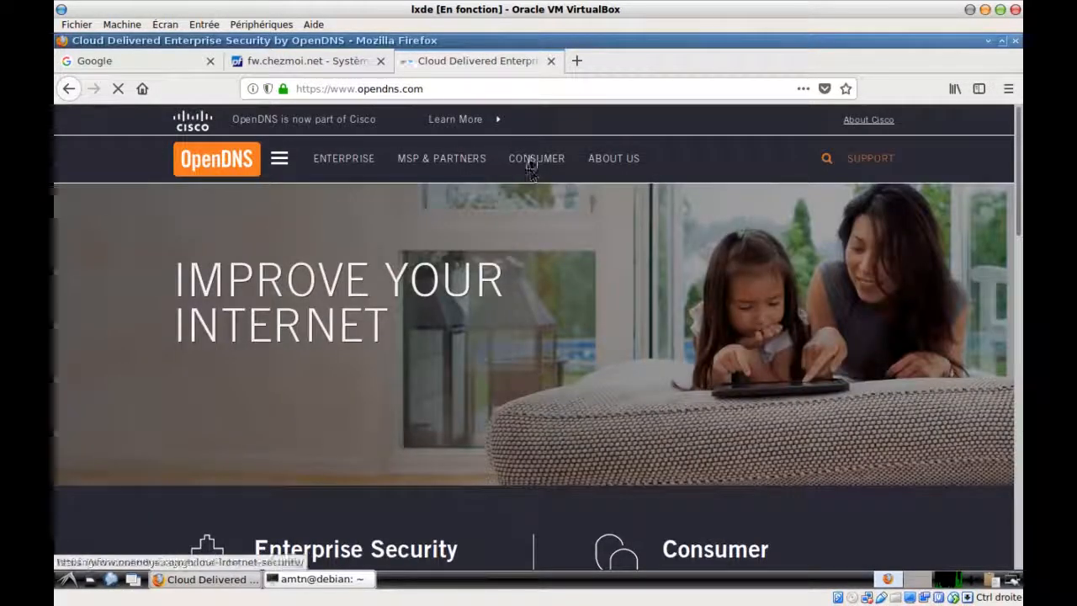
# Go to OpenDNS Home and start the free sign-up, reviewing the registration form
pyautogui.click(531, 161)
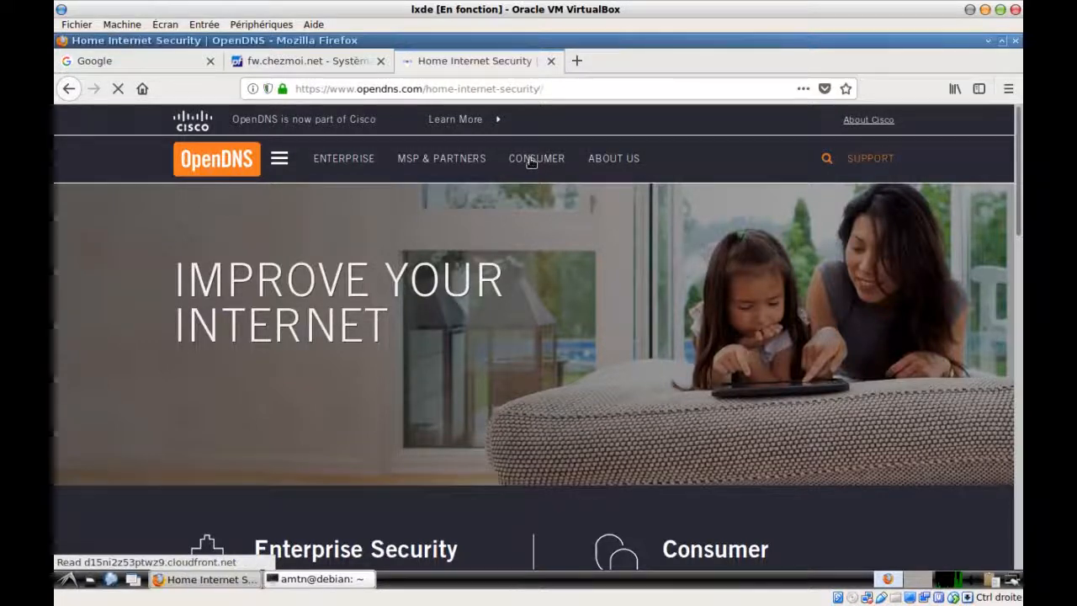
pyautogui.scroll(-5, 529, 156)
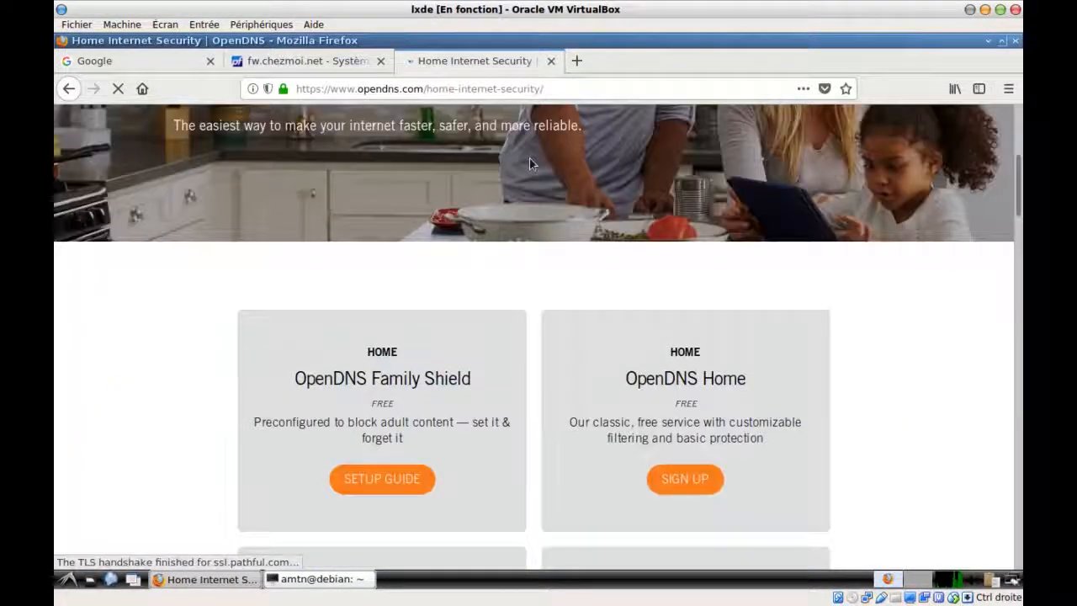
pyautogui.scroll(-3, 596, 186)
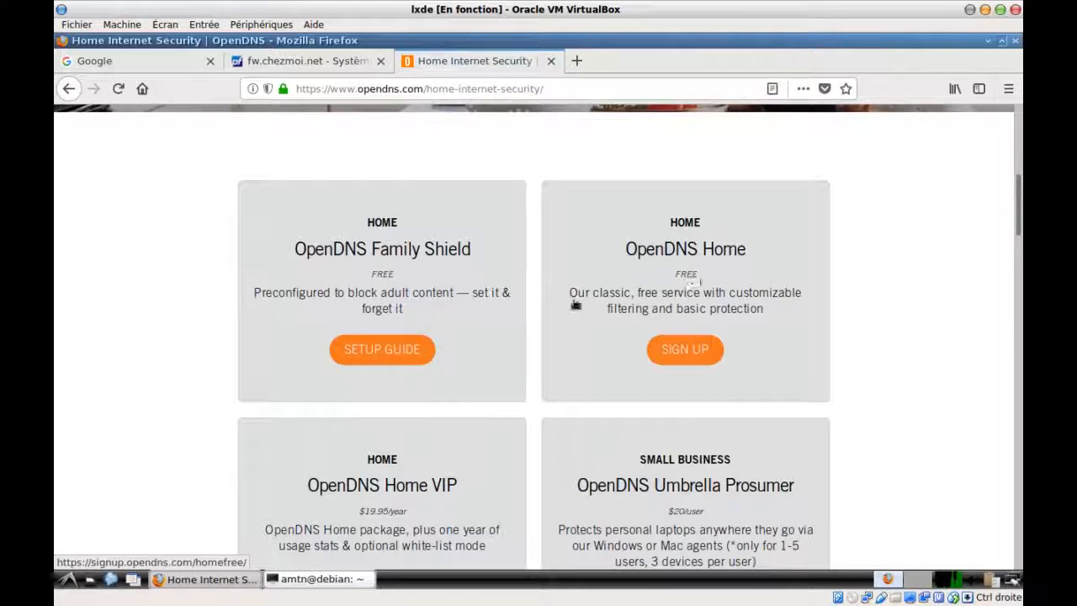
pyautogui.click(678, 349)
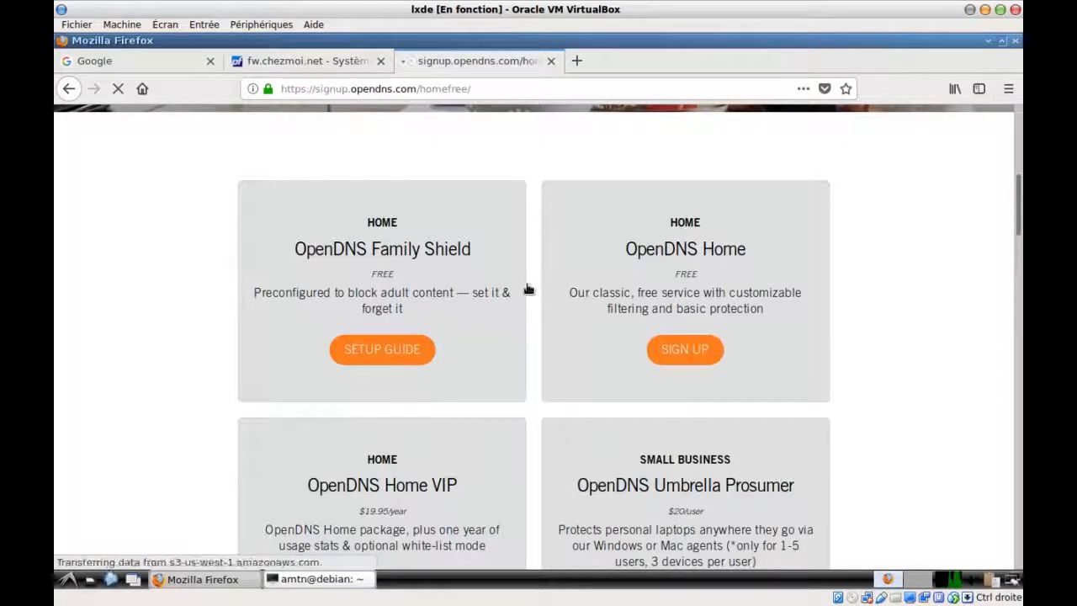
pyautogui.scroll(-2, 520, 293)
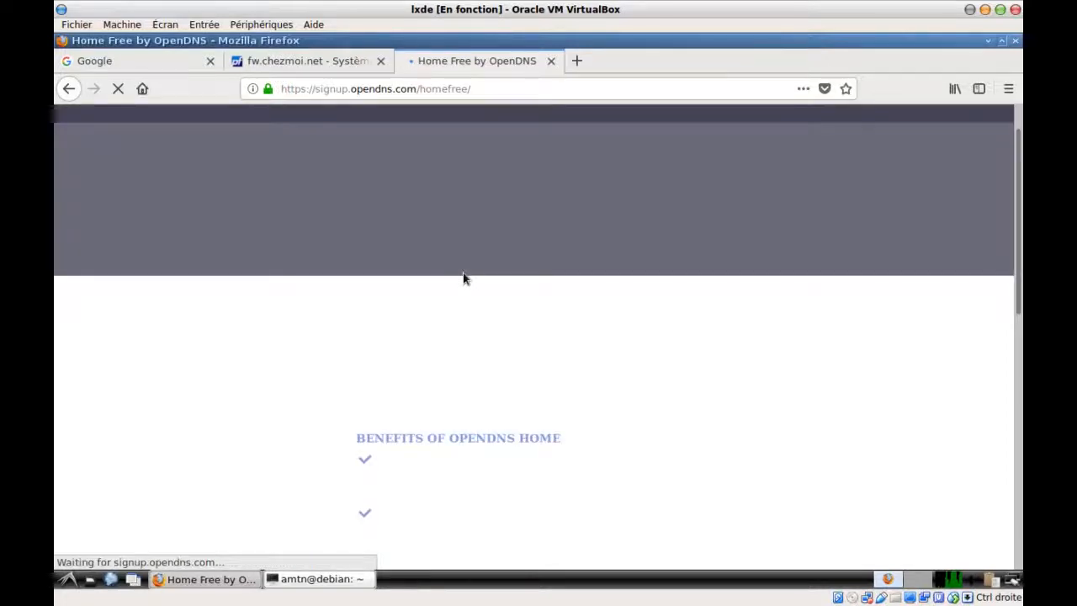
pyautogui.scroll(-7, 354, 281)
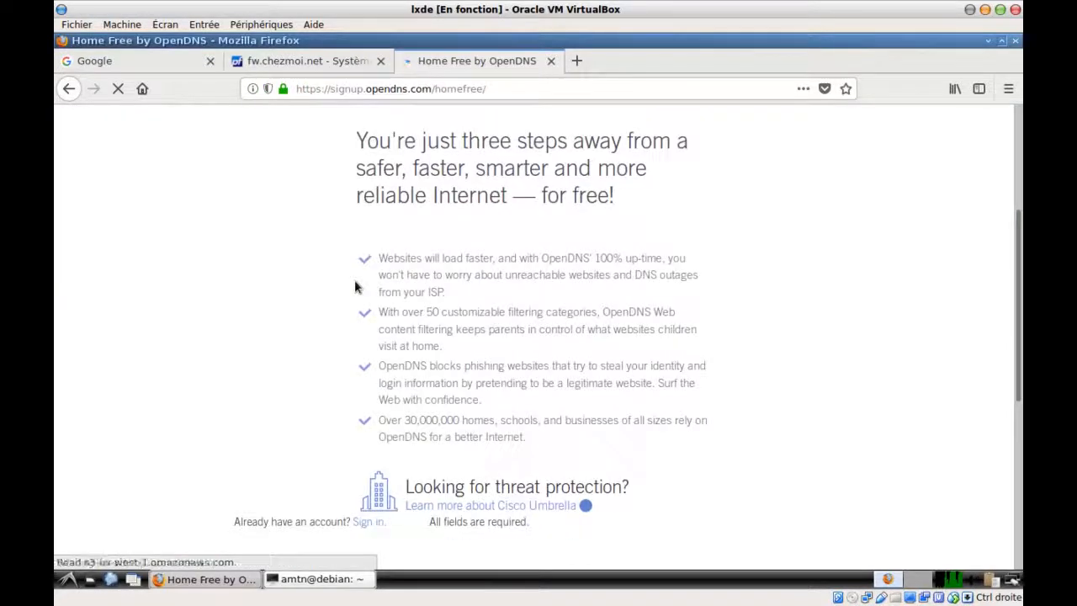
pyautogui.scroll(-3, 354, 280)
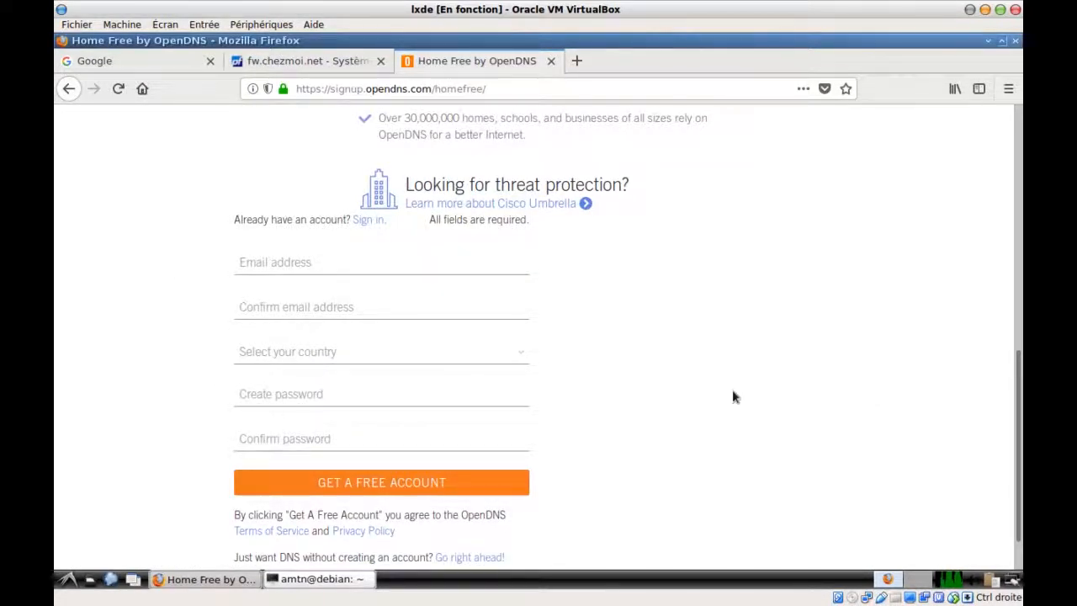
pyautogui.scroll(10, 718, 396)
pyautogui.scroll(2, 716, 397)
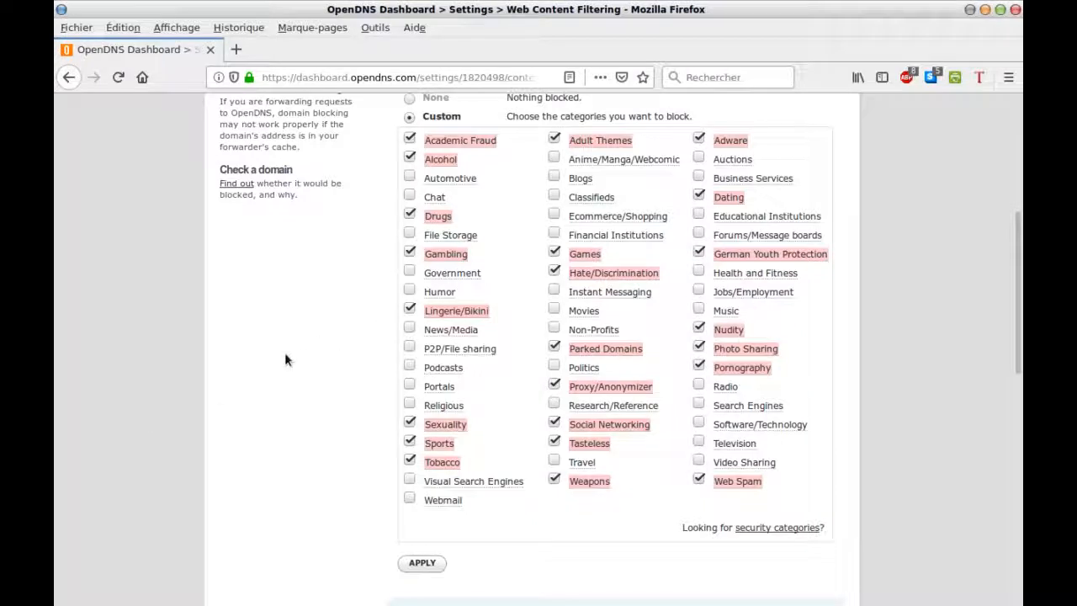
pyautogui.scroll(1, 284, 360)
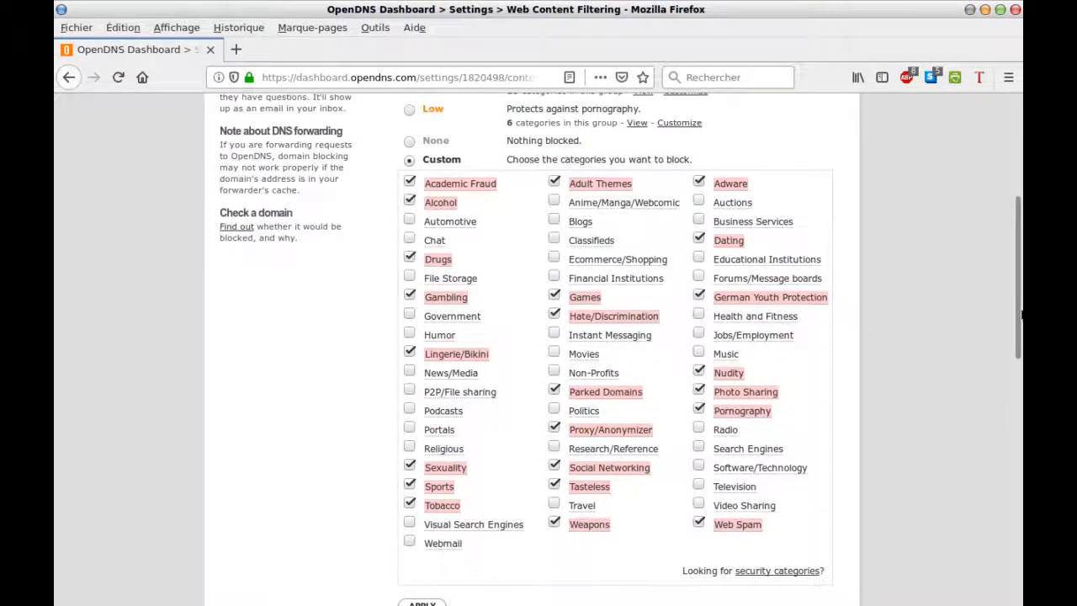
pyautogui.moveTo(1018, 315); pyautogui.dragTo(1020, 270)
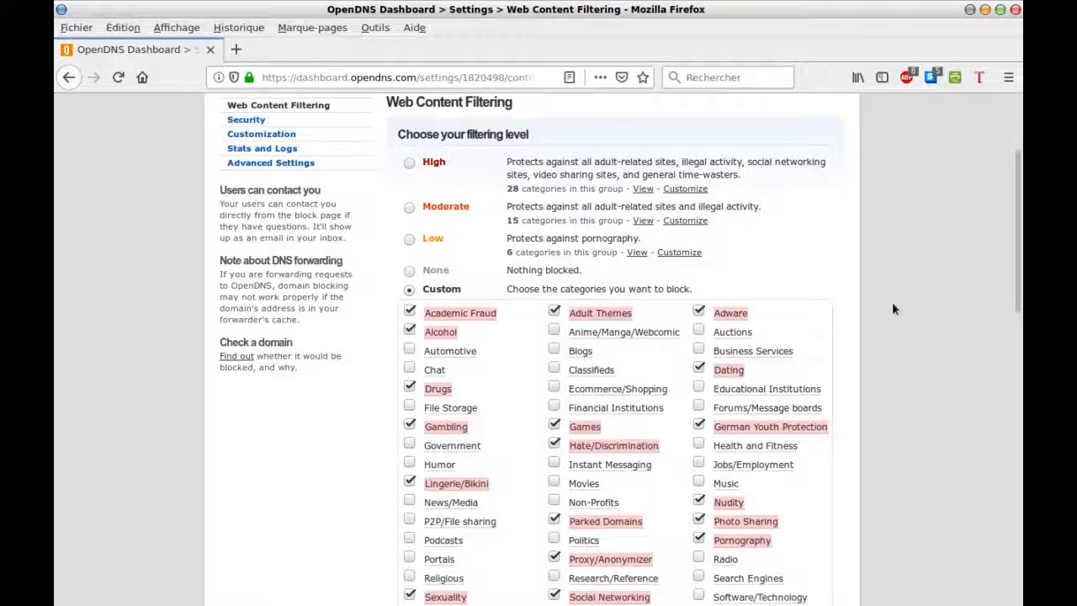
pyautogui.scroll(-3, 894, 309)
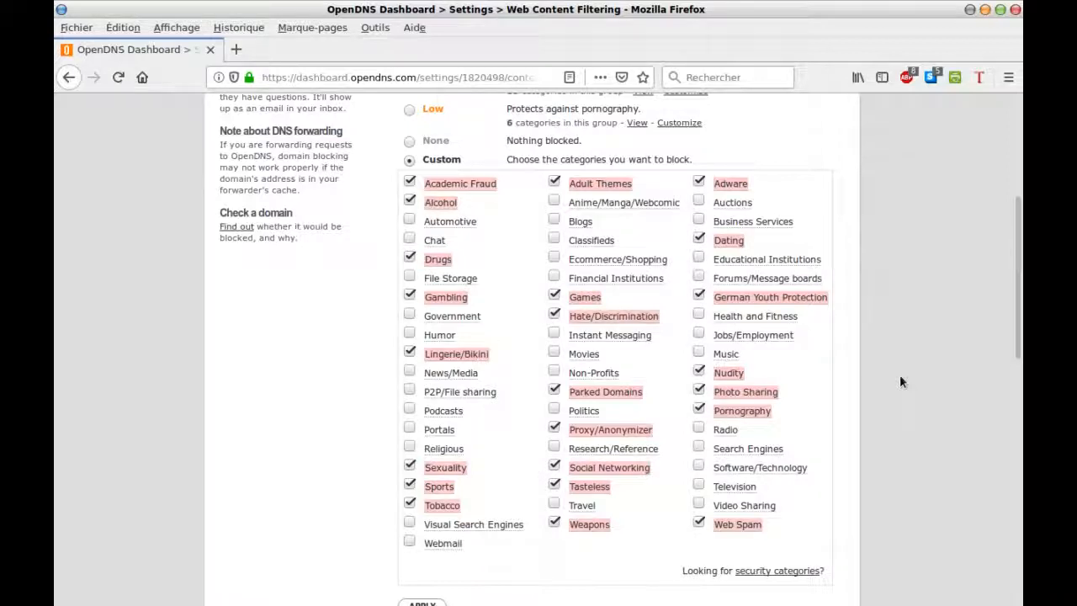
pyautogui.scroll(-1, 900, 383)
pyautogui.scroll(-8, 901, 382)
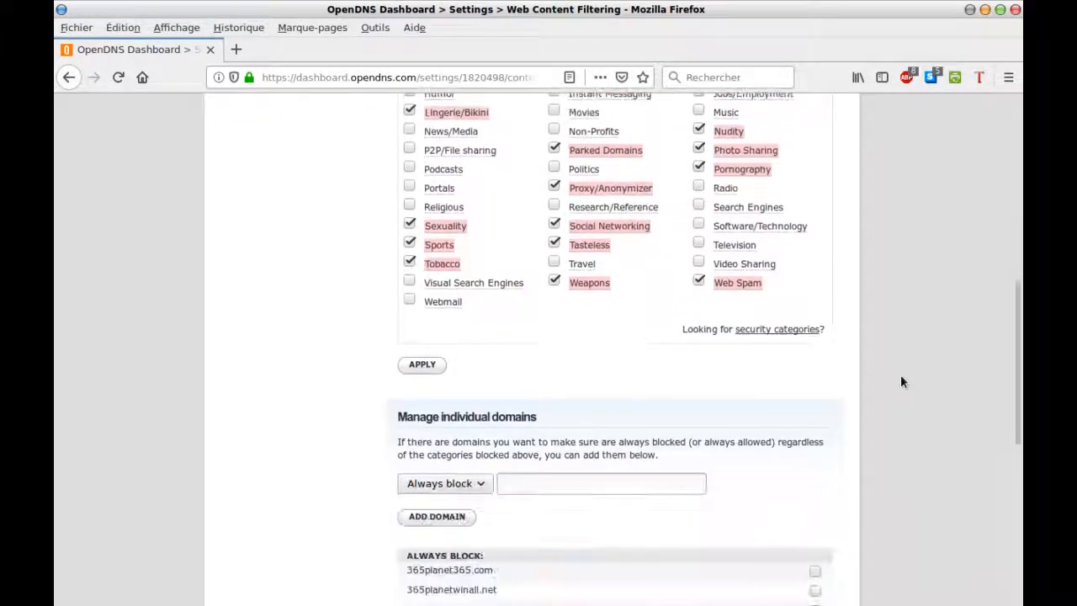
pyautogui.scroll(-1, 900, 382)
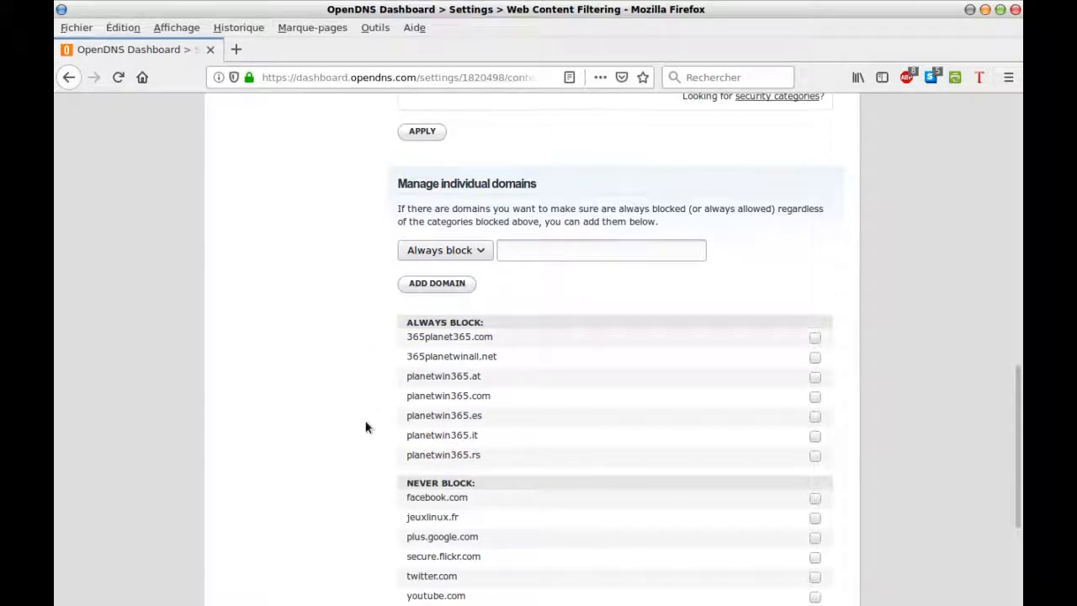
pyautogui.scroll(-2, 365, 426)
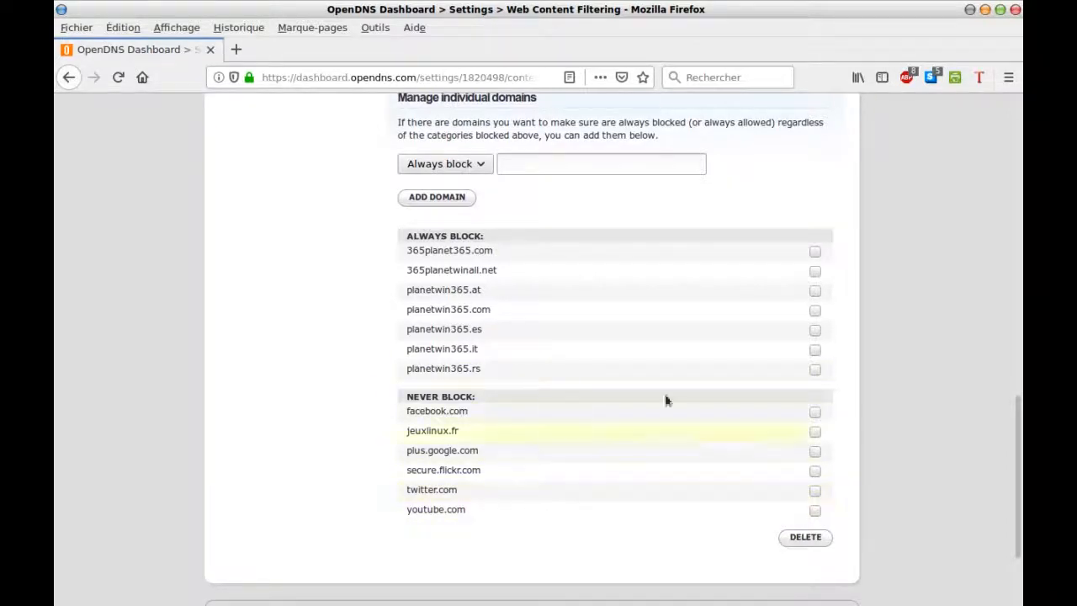
pyautogui.scroll(5, 941, 379)
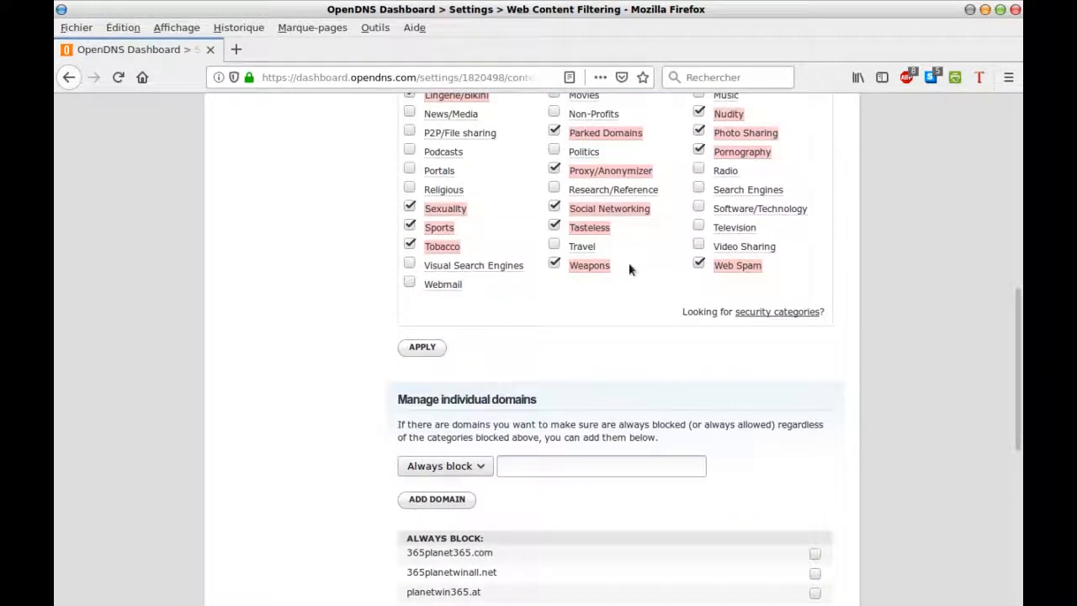
pyautogui.moveTo(590, 216)
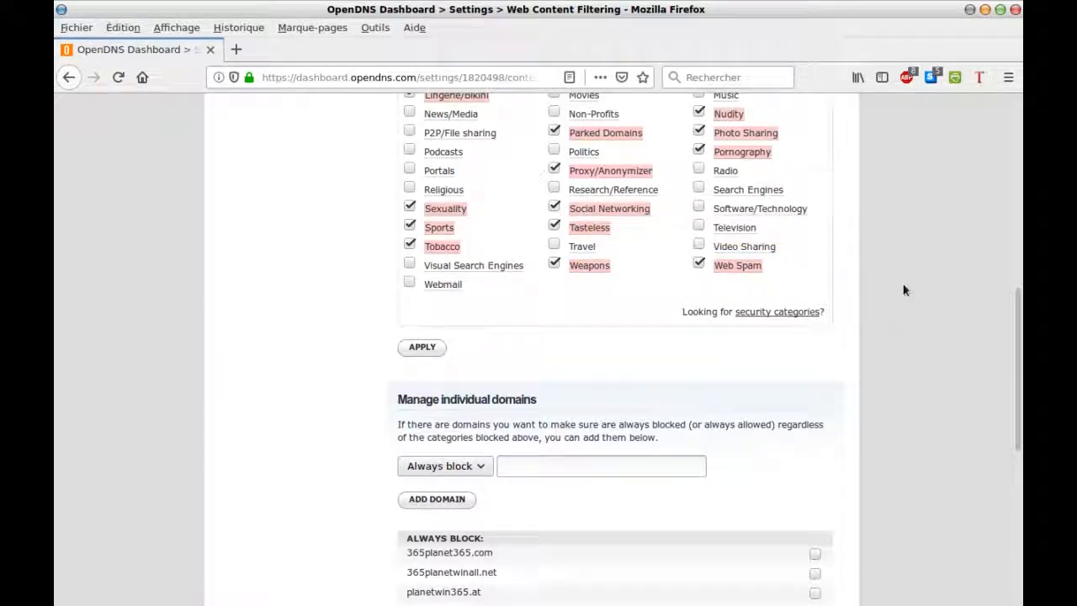
pyautogui.scroll(-5, 906, 287)
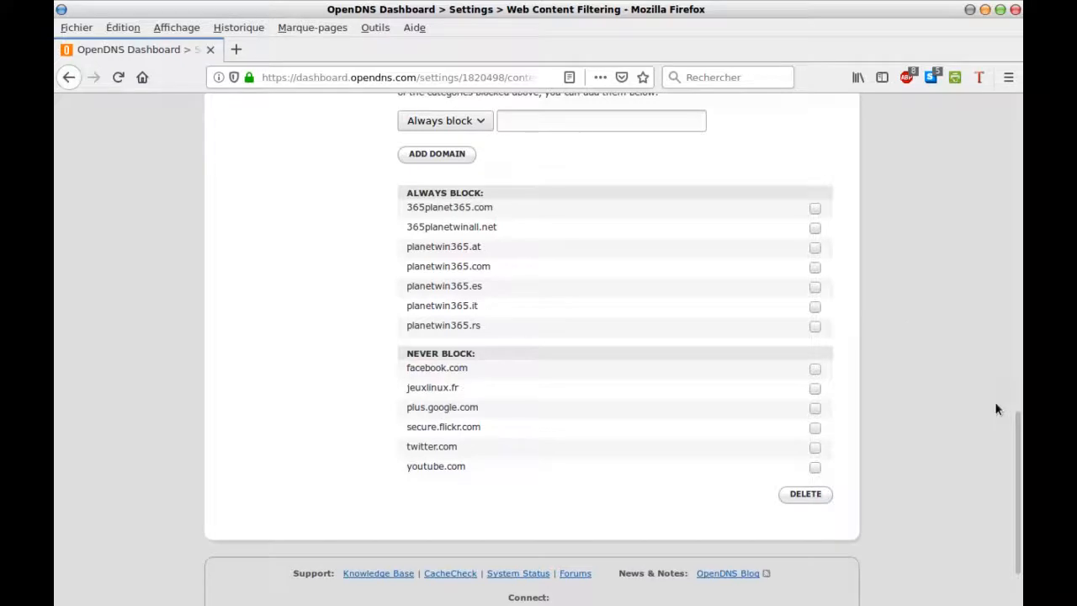
pyautogui.scroll(6, 995, 402)
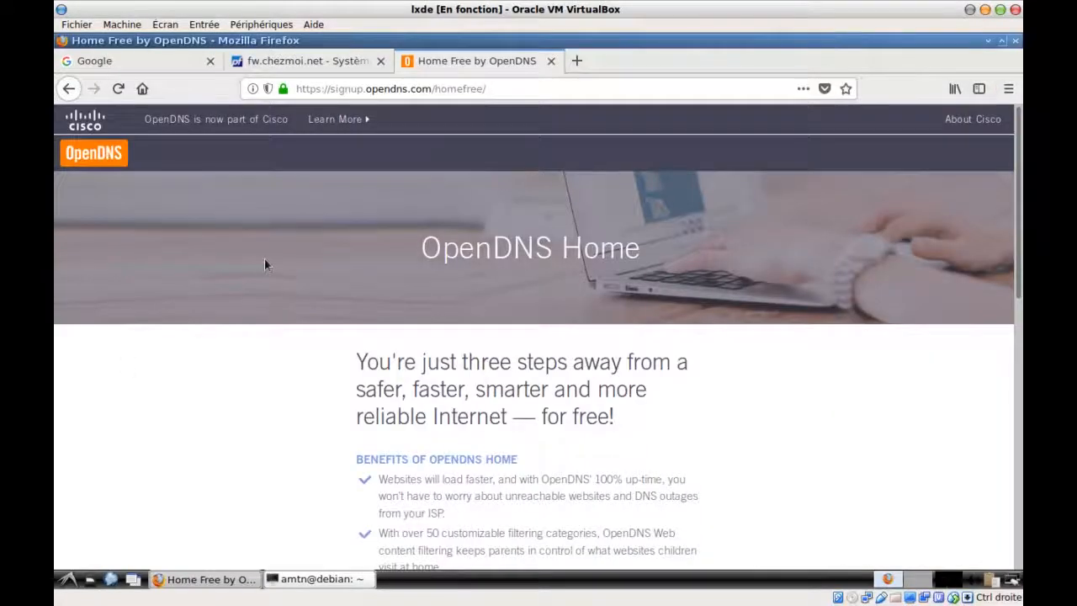
# Close the OpenDNS tab and paste 208.67.222.222 as the first DNS server
pyautogui.click(552, 60)
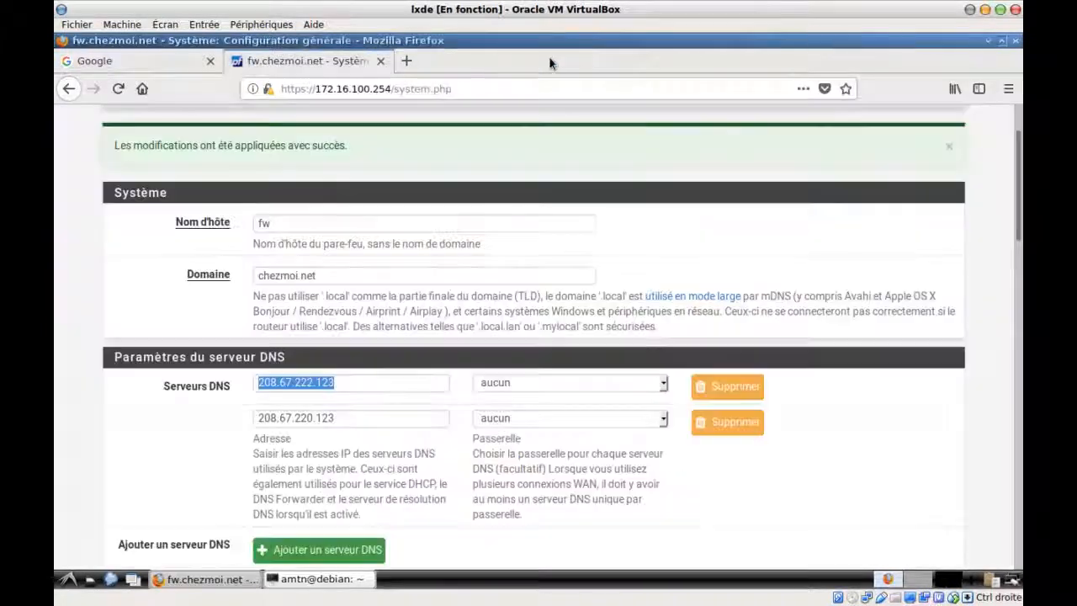
pyautogui.scroll(2, 160, 317)
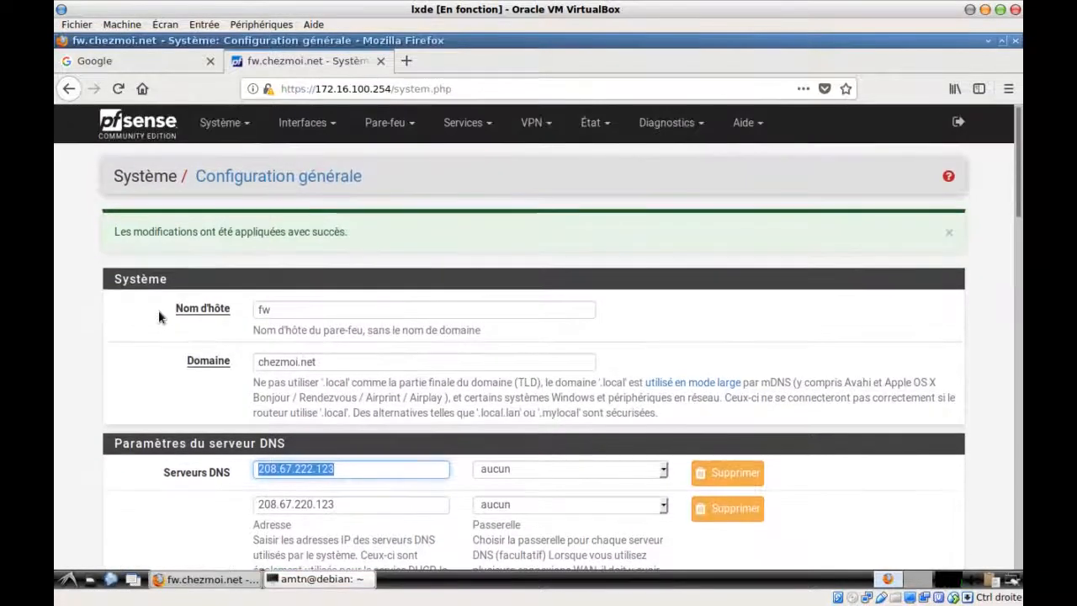
pyautogui.scroll(-1, 175, 273)
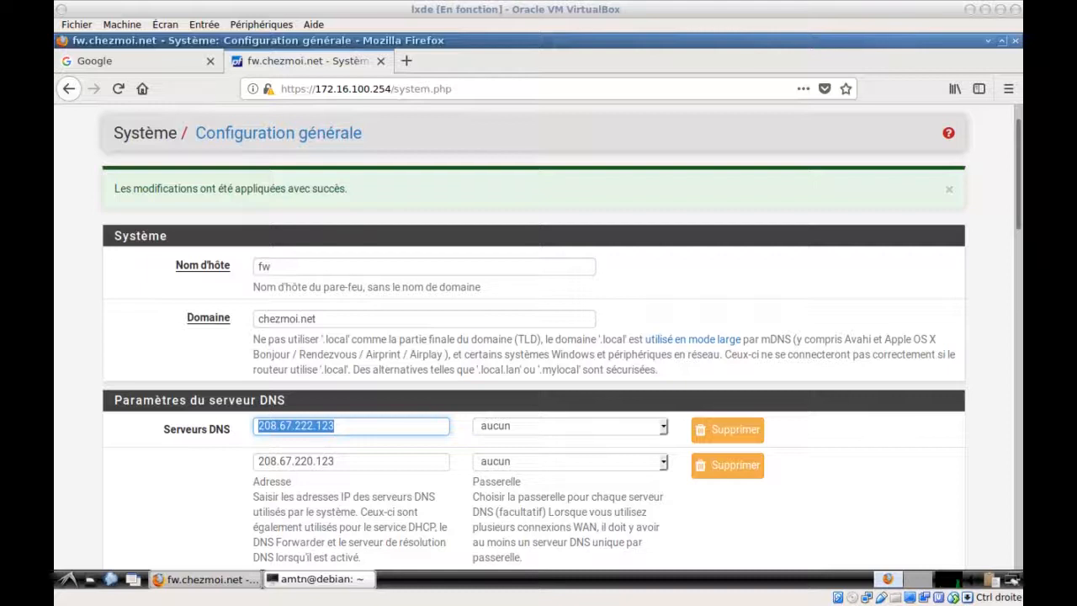
pyautogui.rightClick(294, 429)
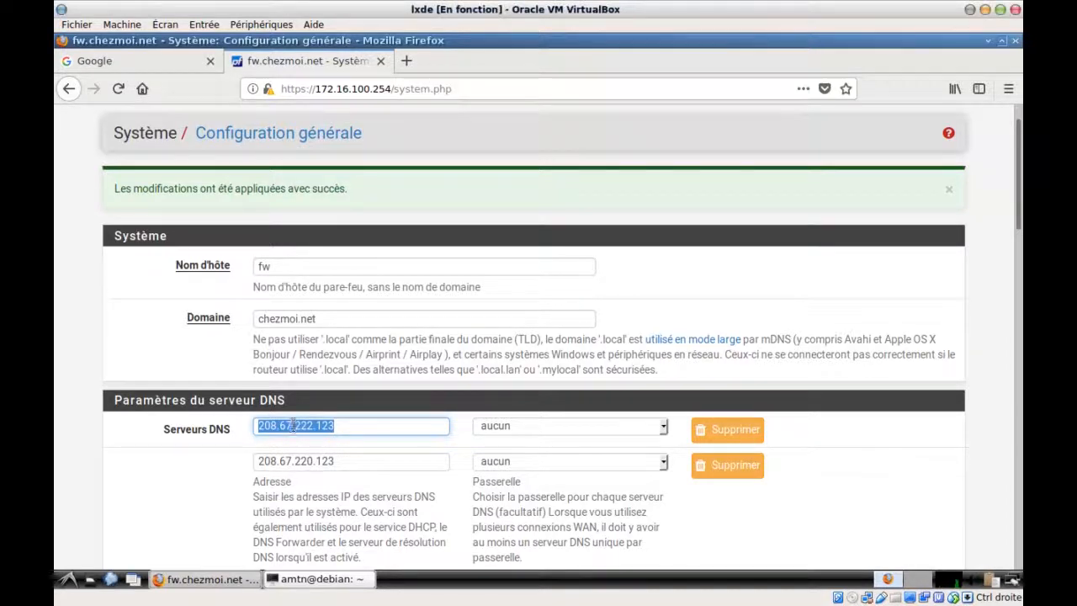
pyautogui.click(341, 286)
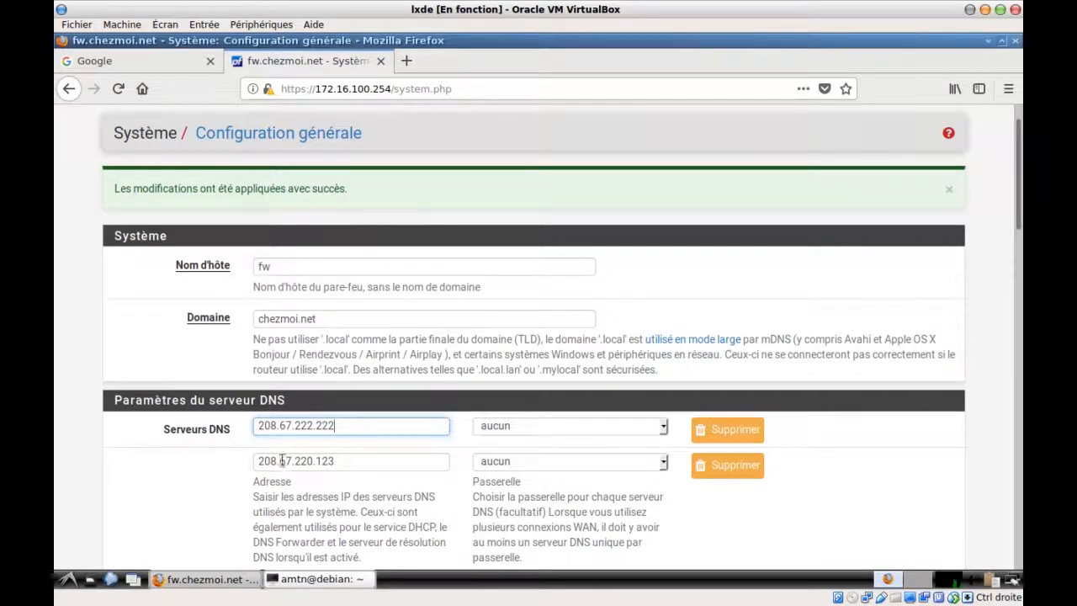
# Change the second DNS server to 208.67.220.220 and save the General Setup
pyautogui.tripleClick(308, 462)
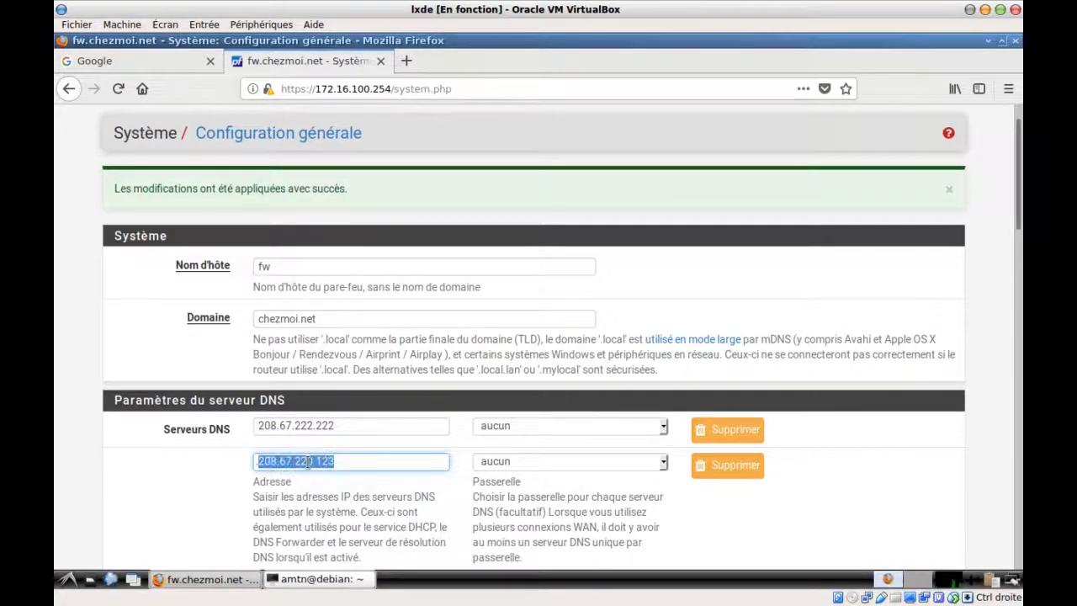
pyautogui.write('208.67.222.222')
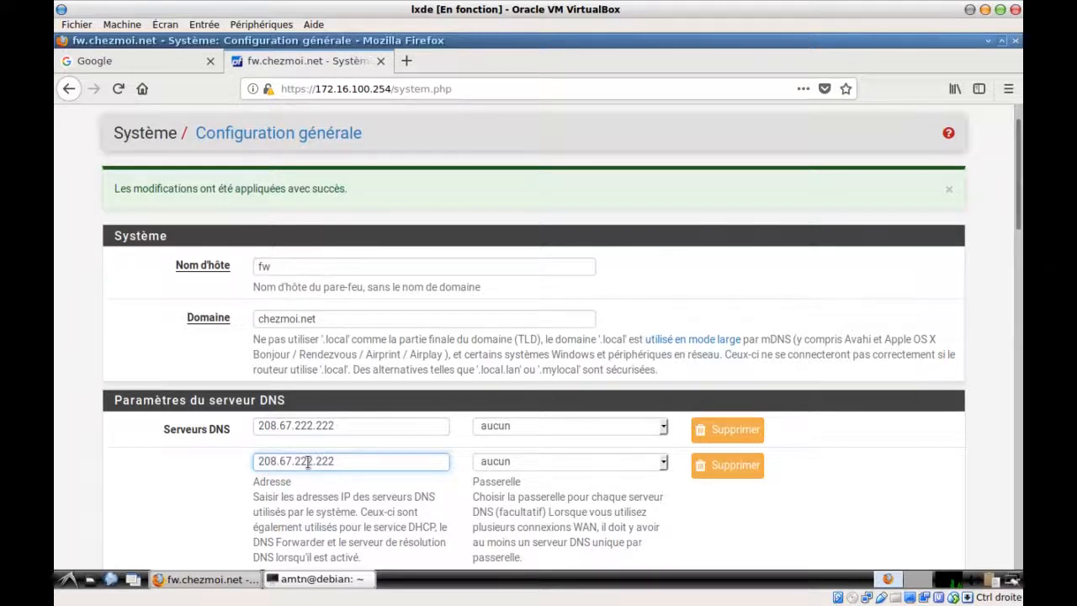
pyautogui.press('Left')
pyautogui.press('BackSpace')
pyautogui.write('0')
pyautogui.scroll(-8, 421, 467)
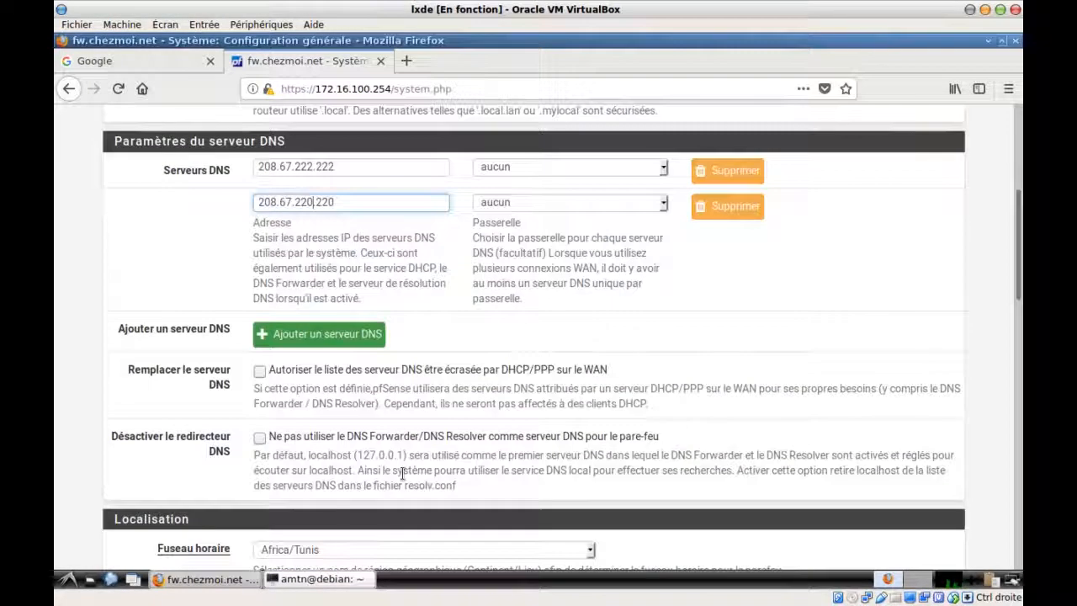
pyautogui.scroll(-17, 402, 479)
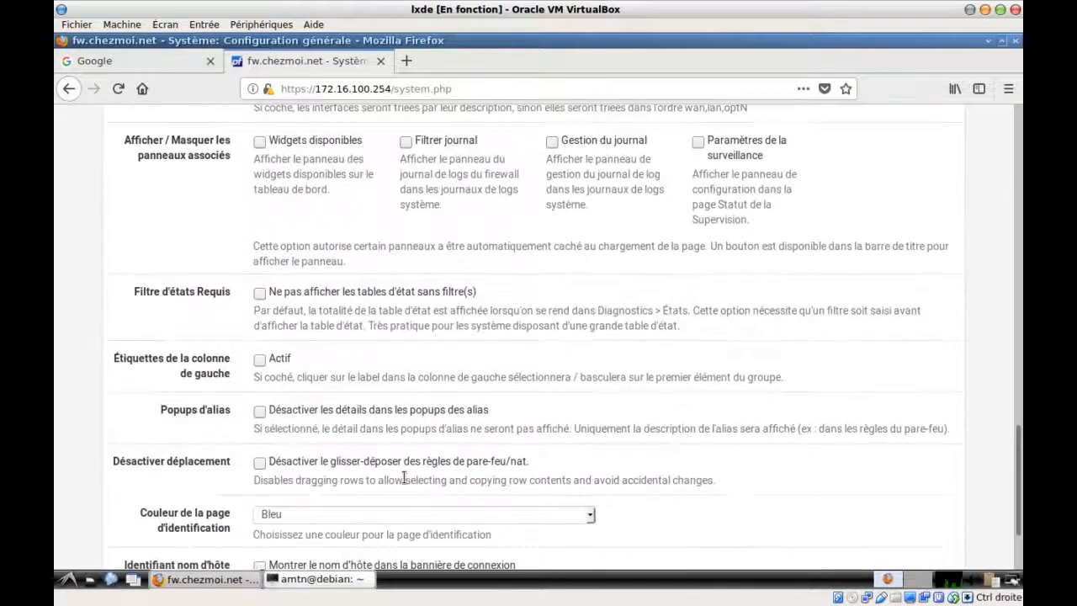
pyautogui.click(327, 489)
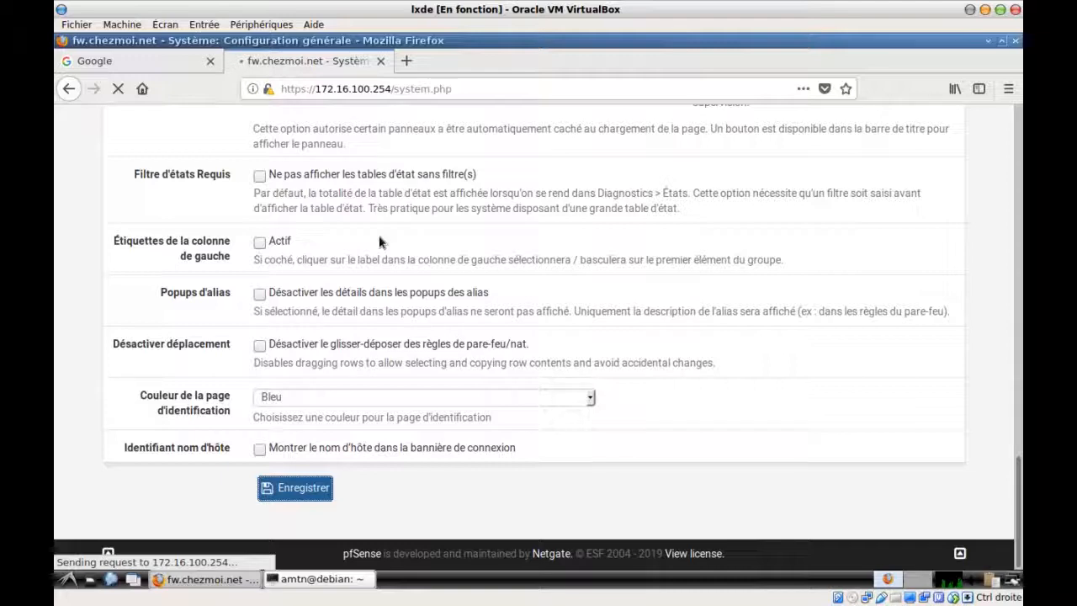
pyautogui.scroll(10, 379, 241)
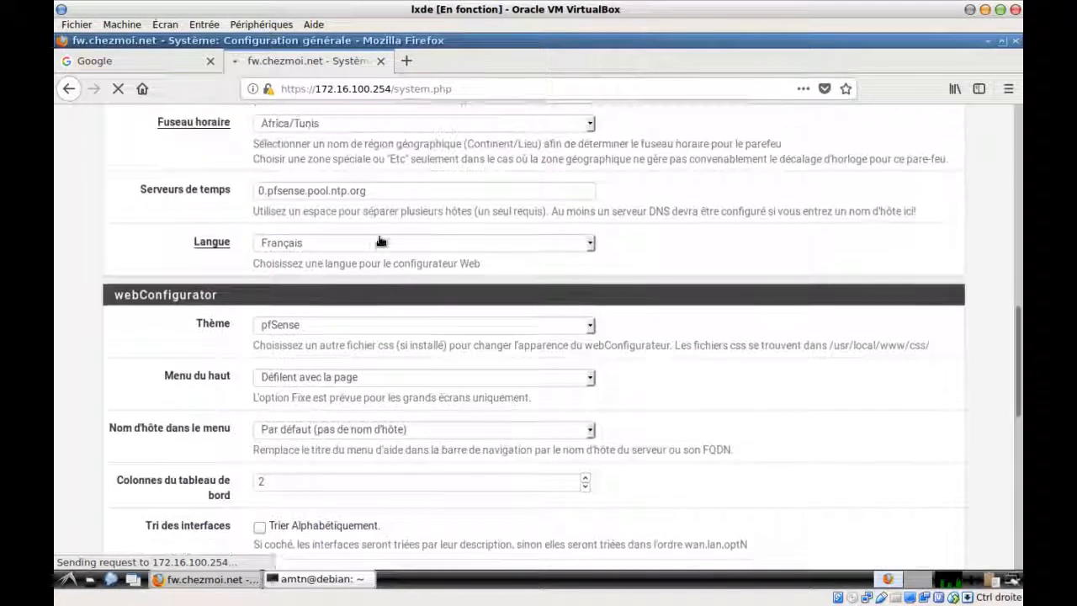
pyautogui.scroll(6, 379, 236)
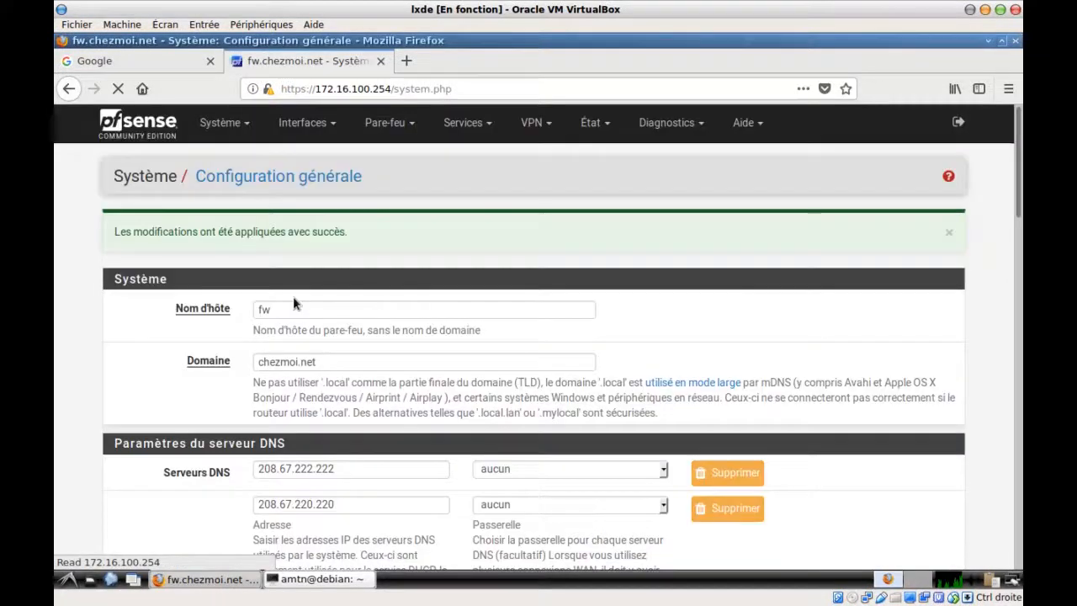
# Add a new Dynamic DNS client with OpenDNS as its service type
pyautogui.click(484, 125)
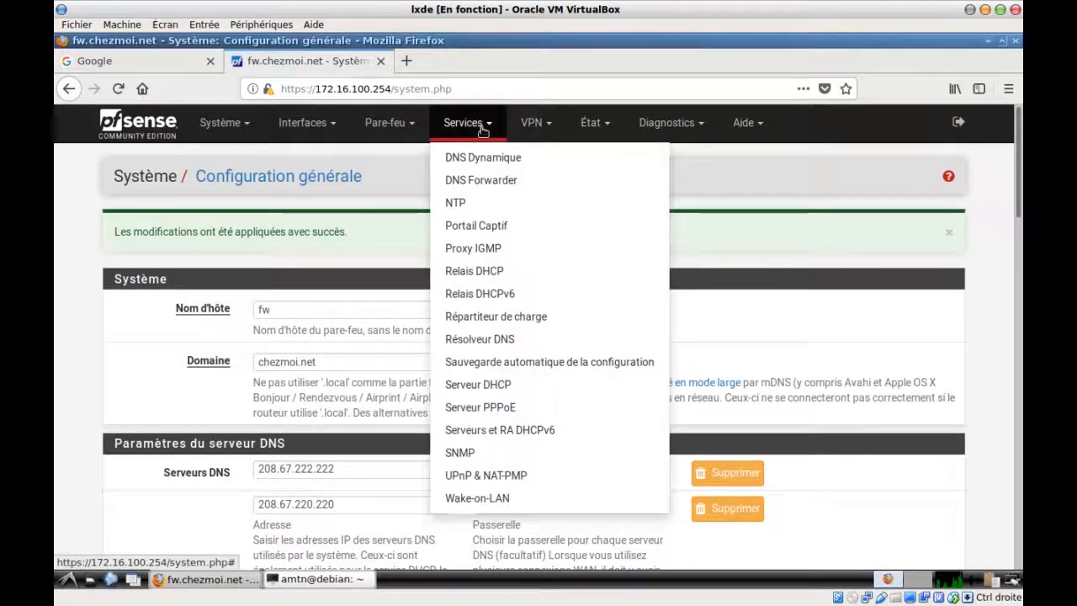
pyautogui.click(487, 159)
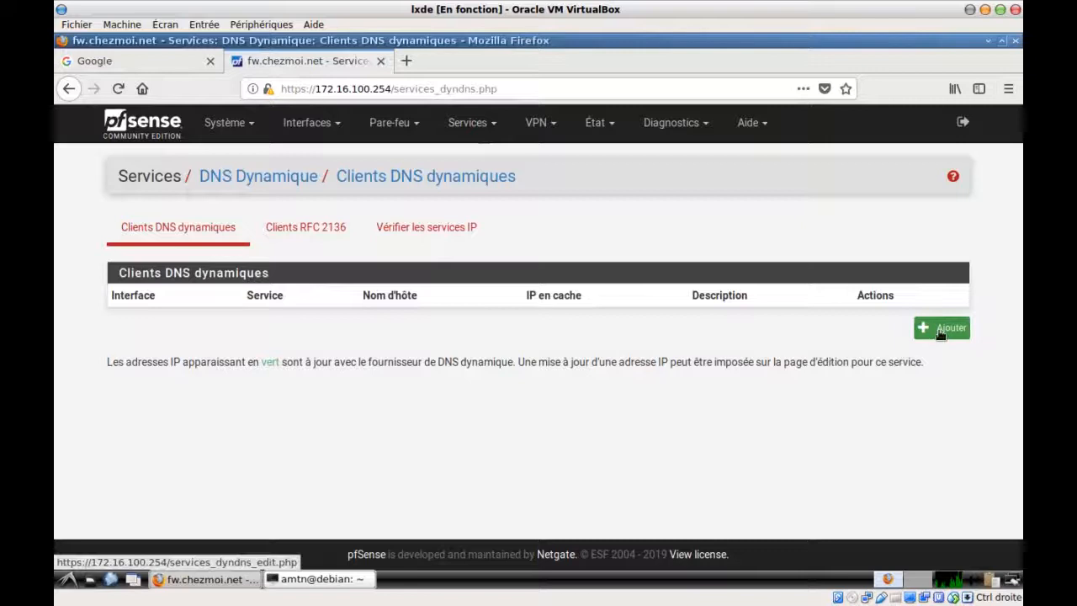
pyautogui.click(943, 328)
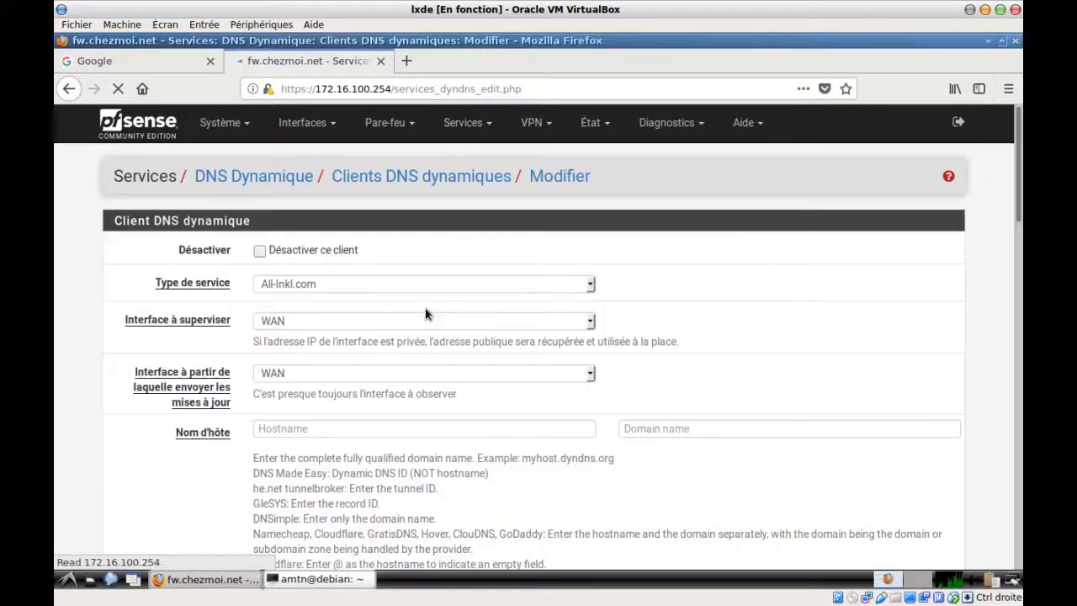
pyautogui.click(296, 286)
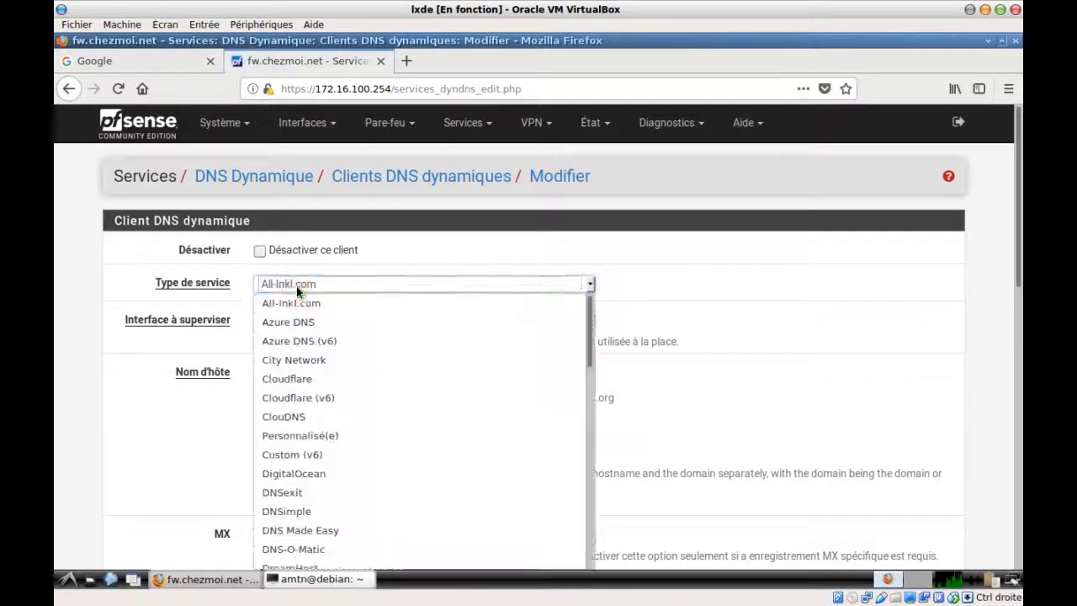
pyautogui.scroll(-3, 340, 388)
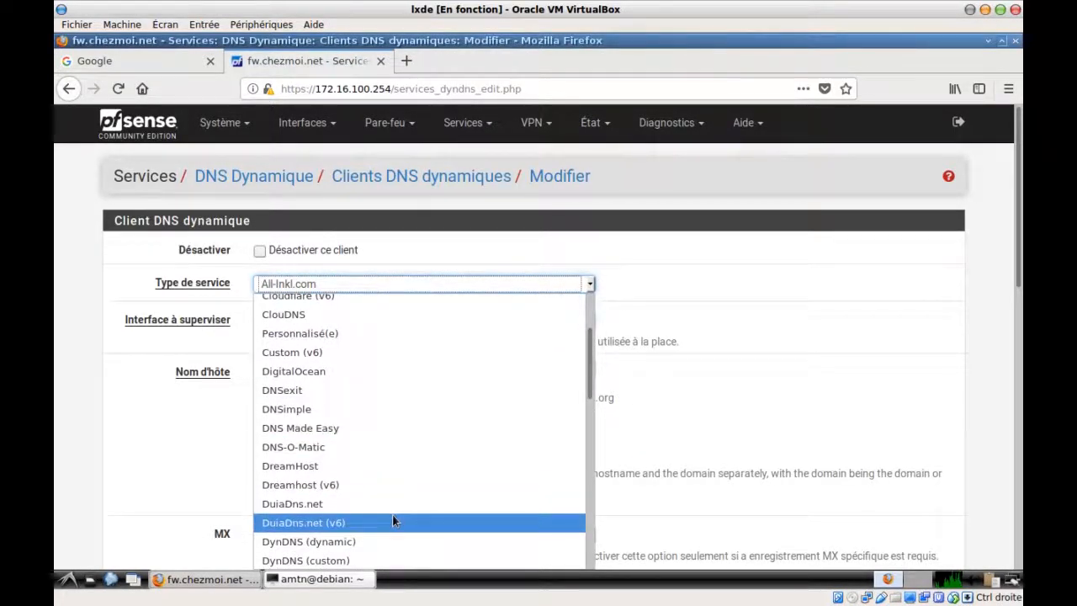
pyautogui.scroll(-3, 393, 517)
pyautogui.scroll(-6, 392, 513)
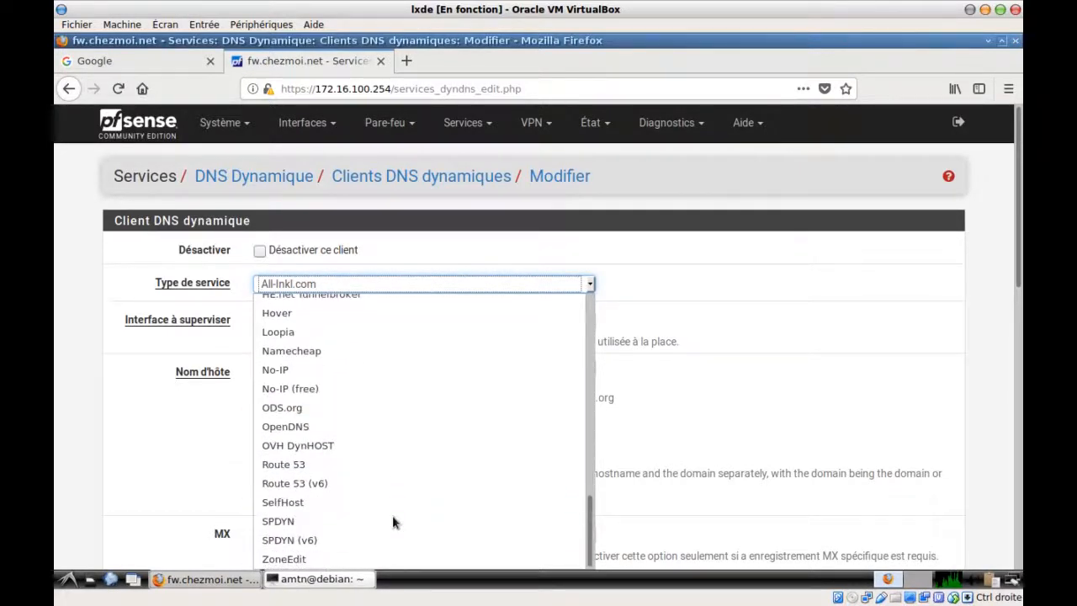
pyautogui.click(314, 427)
# Set the client's monitored interface to WAN
pyautogui.click(323, 322)
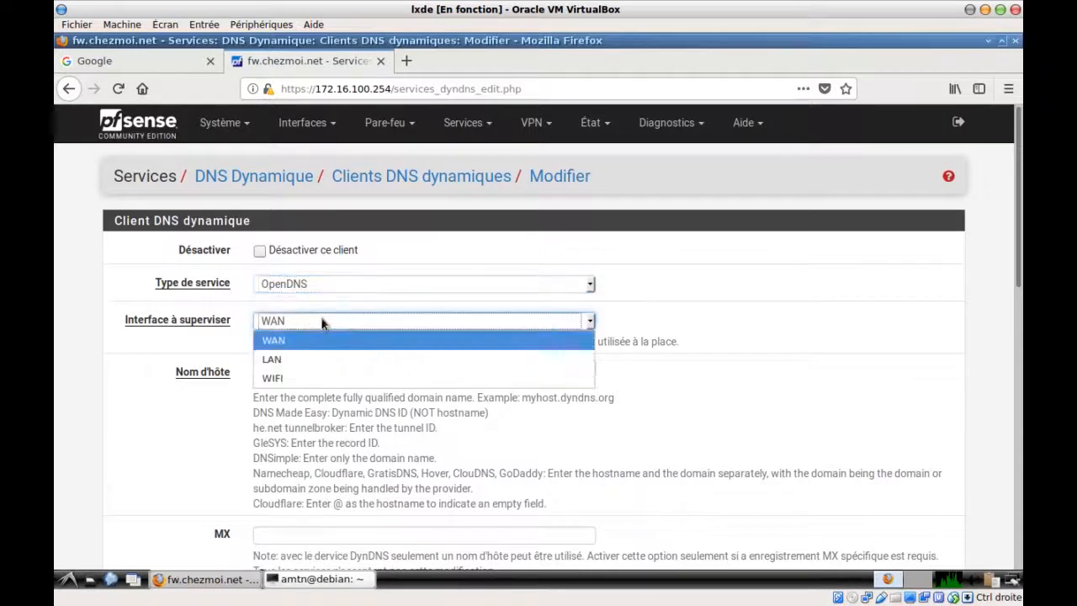
pyautogui.click(316, 355)
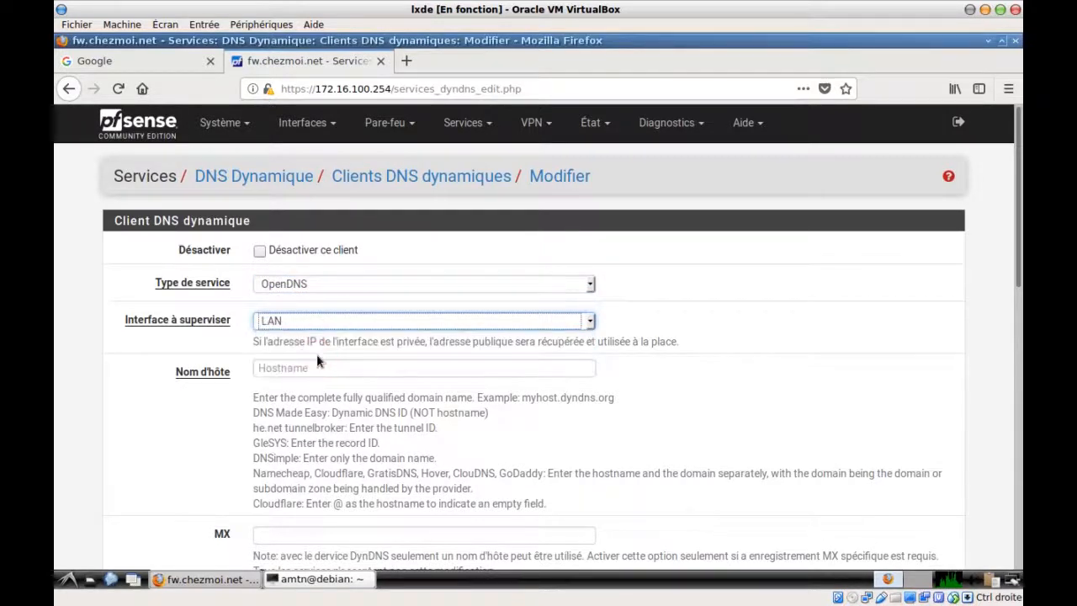
pyautogui.click(361, 317)
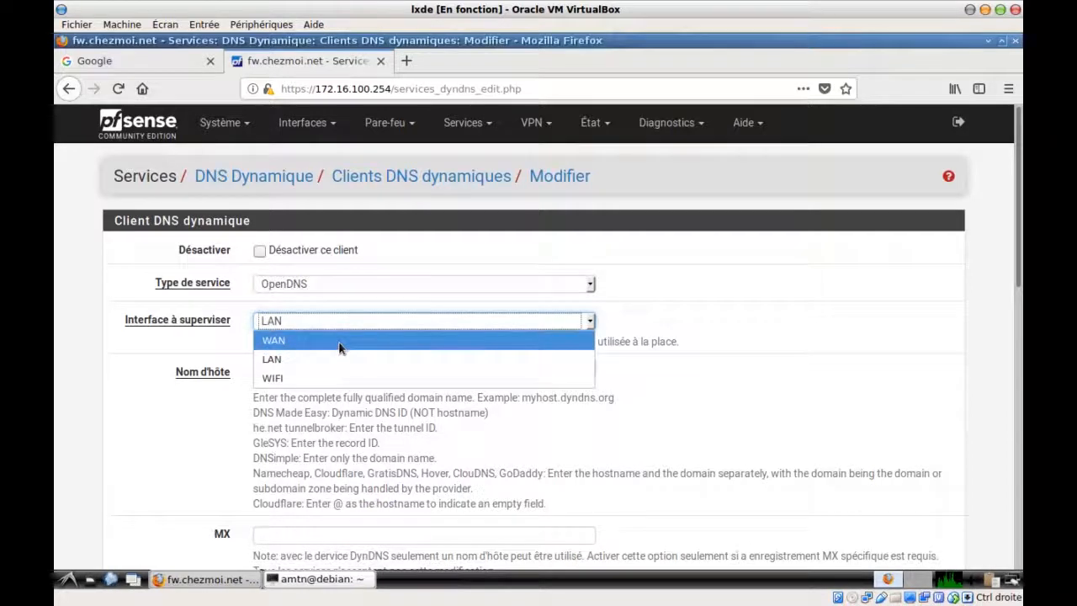
pyautogui.click(341, 349)
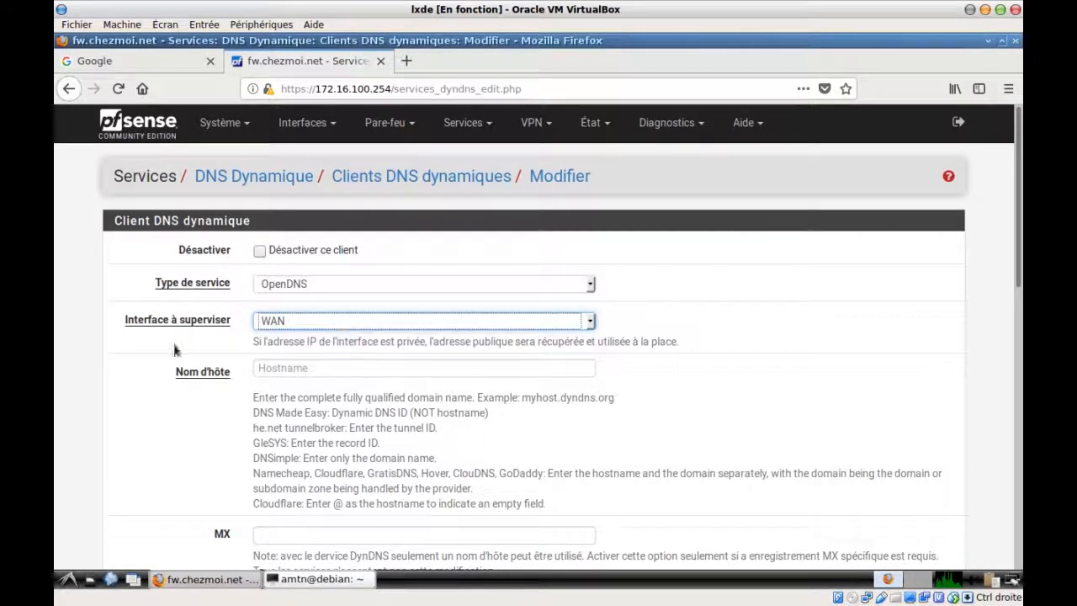
# Enter hostname chezmoi and the OpenDNS account username
pyautogui.scroll(-2, 158, 391)
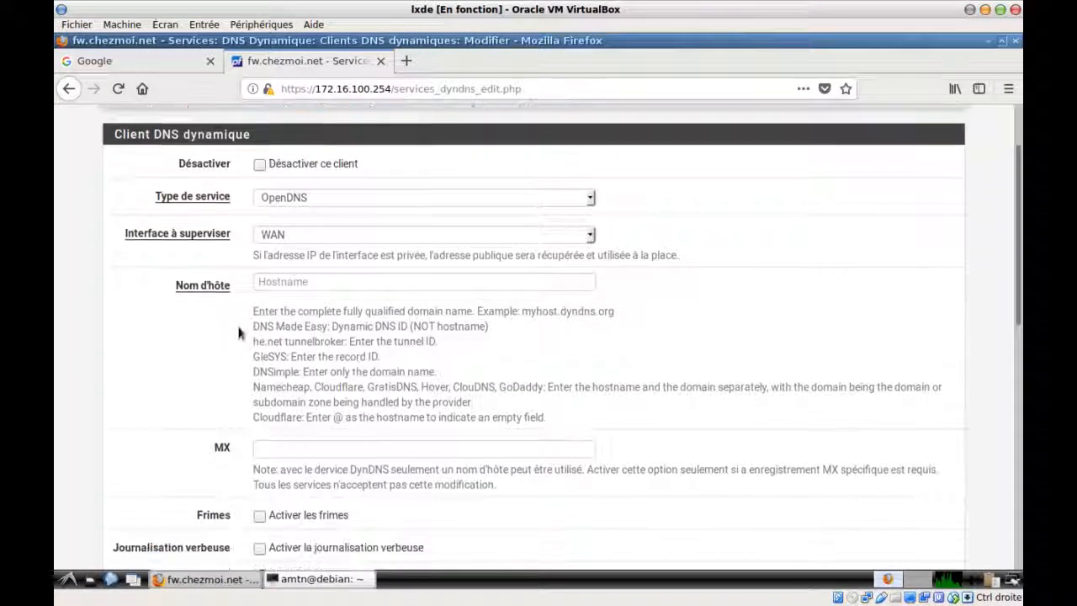
pyautogui.click(264, 283)
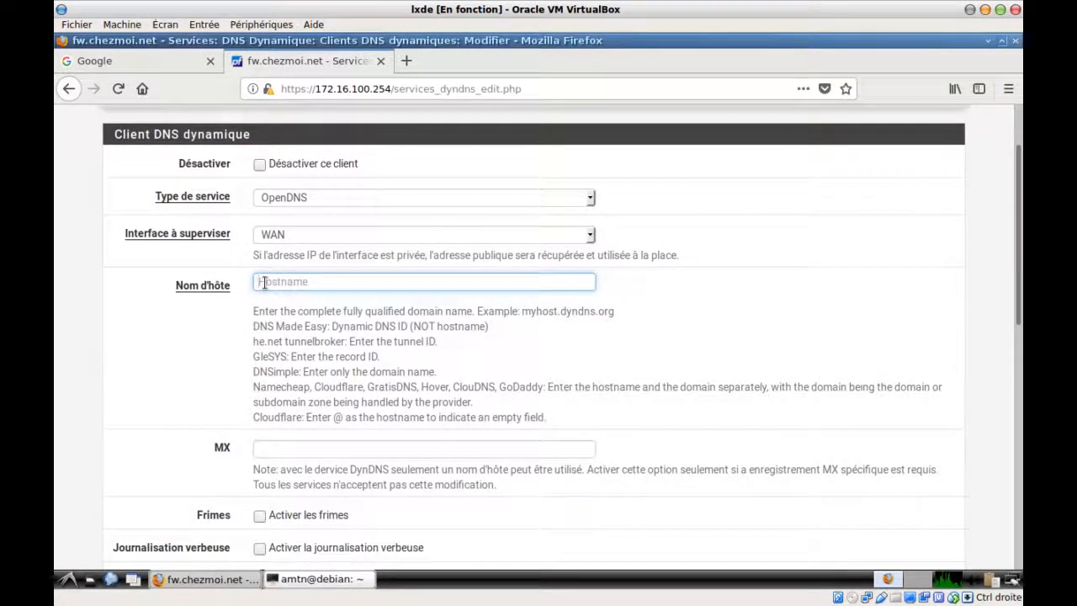
pyautogui.write('chezmoi')
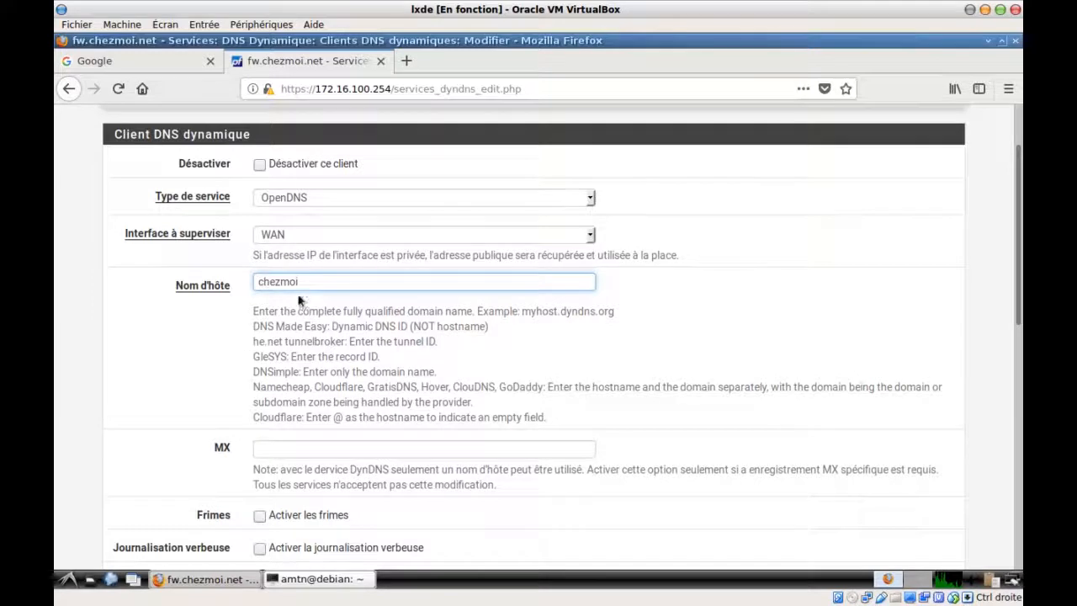
pyautogui.scroll(-4, 230, 333)
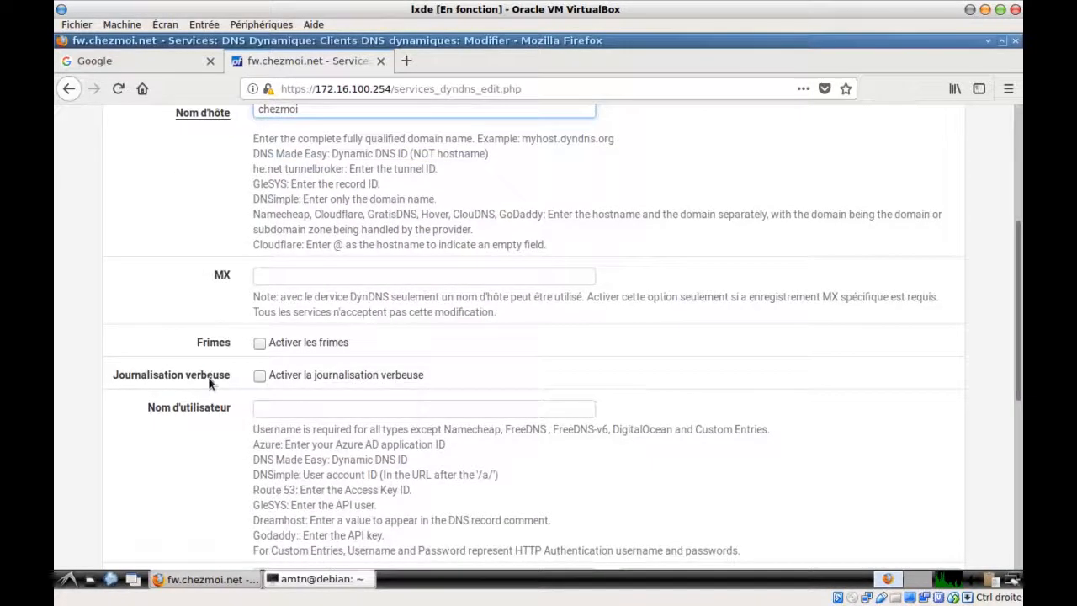
pyautogui.scroll(-2, 209, 383)
pyautogui.click(261, 322)
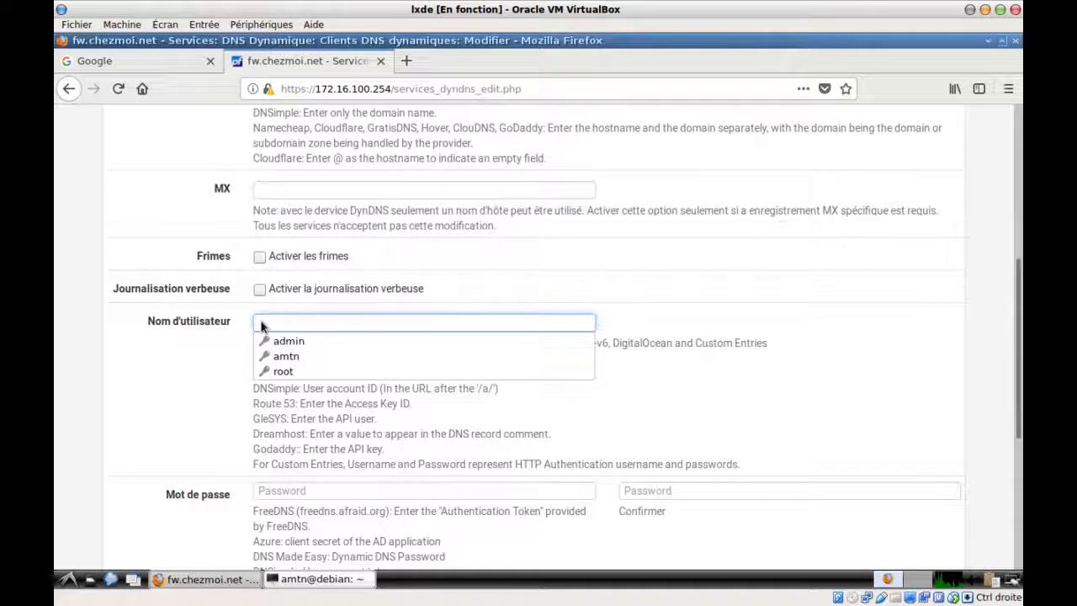
pyautogui.write('am')
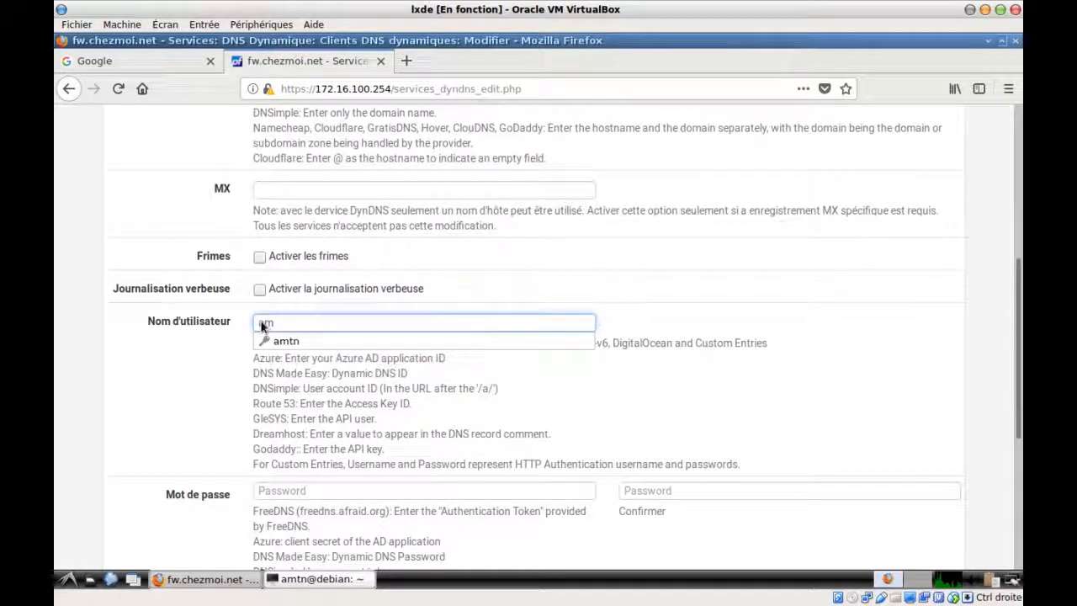
pyautogui.write('de')
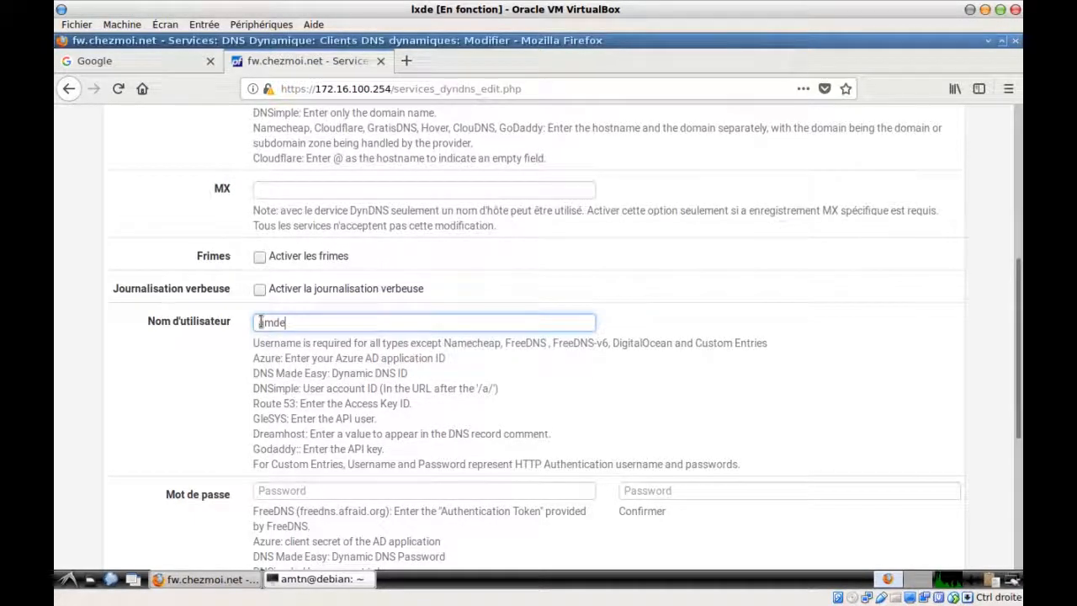
# Fill in the account password and the password confirmation
pyautogui.click(276, 492)
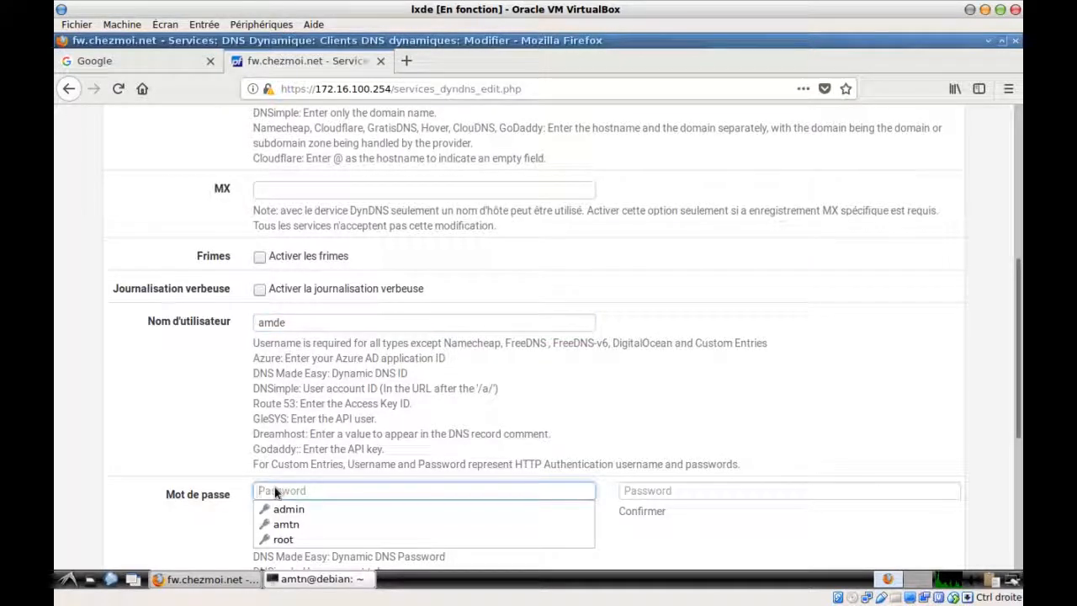
pyautogui.write('a')
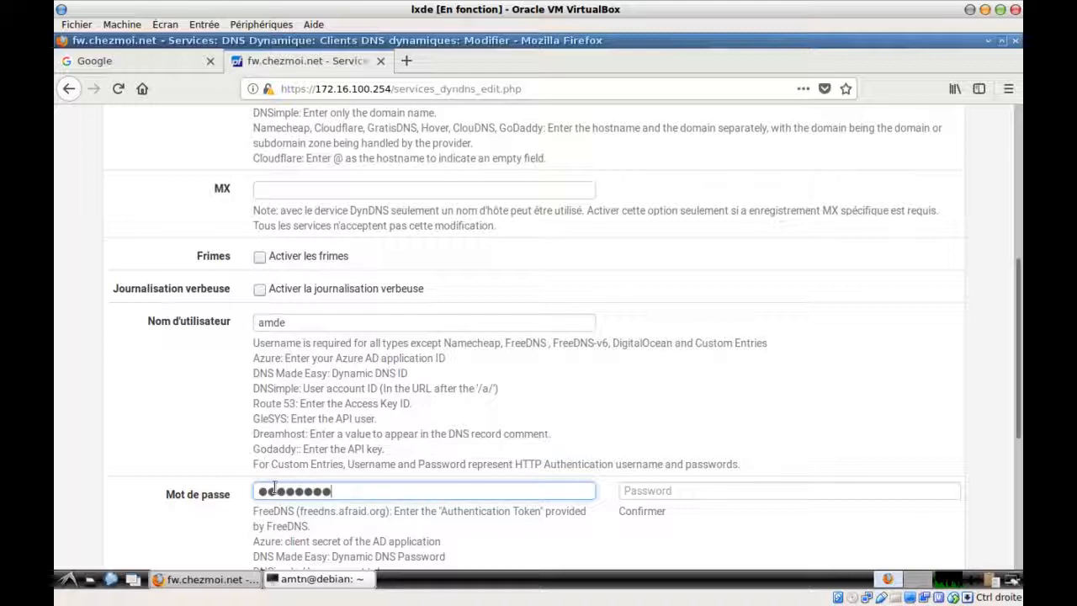
pyautogui.write('a')
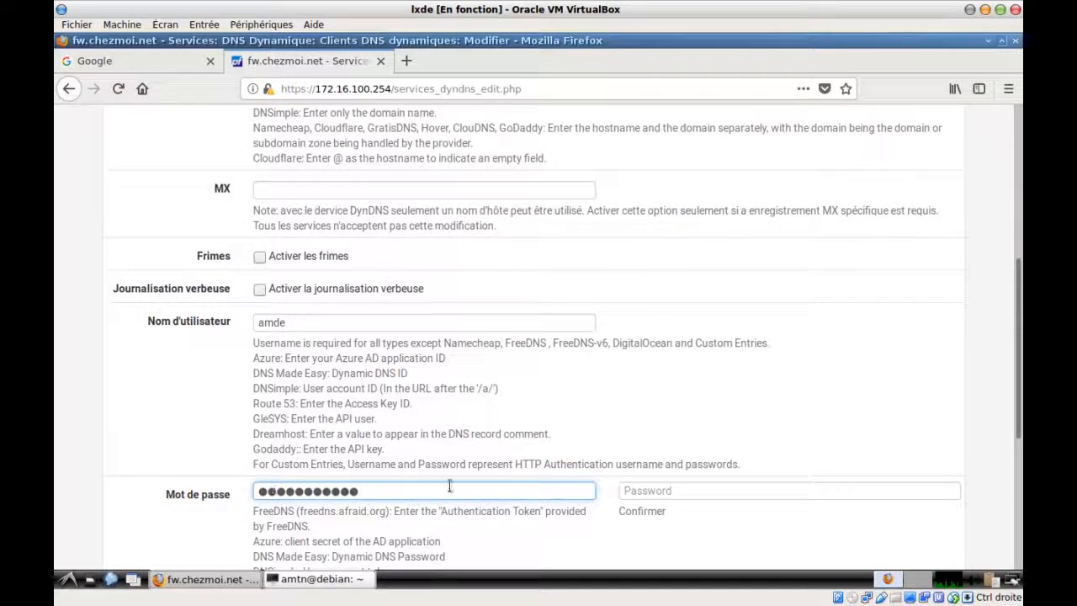
pyautogui.click(668, 492)
pyautogui.write('ab')
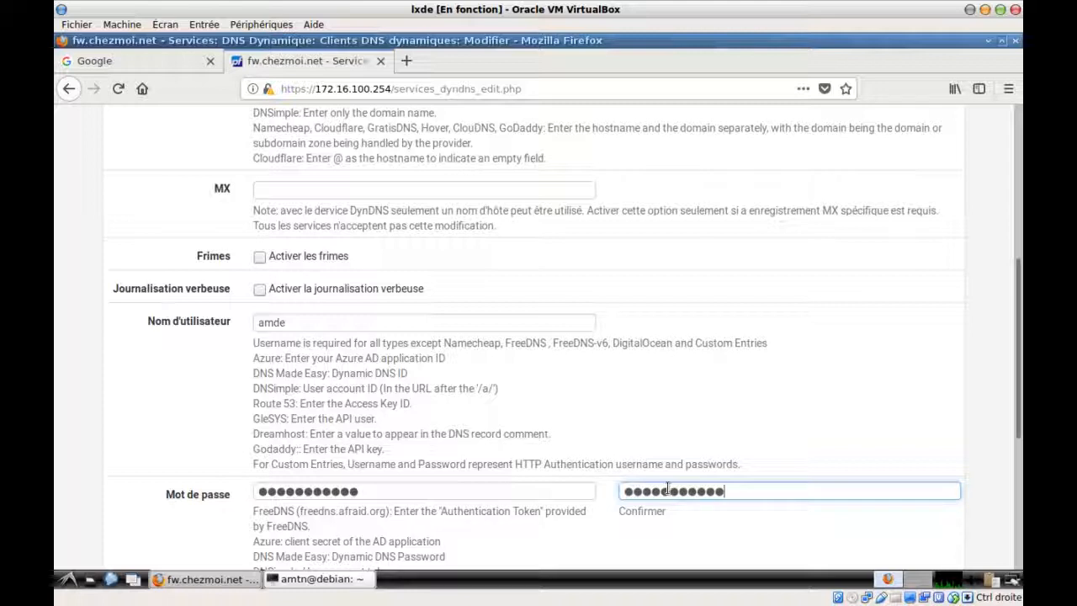
# Add the description 'OpenDNS home' and save the dynamic DNS client
pyautogui.scroll(-6, 309, 410)
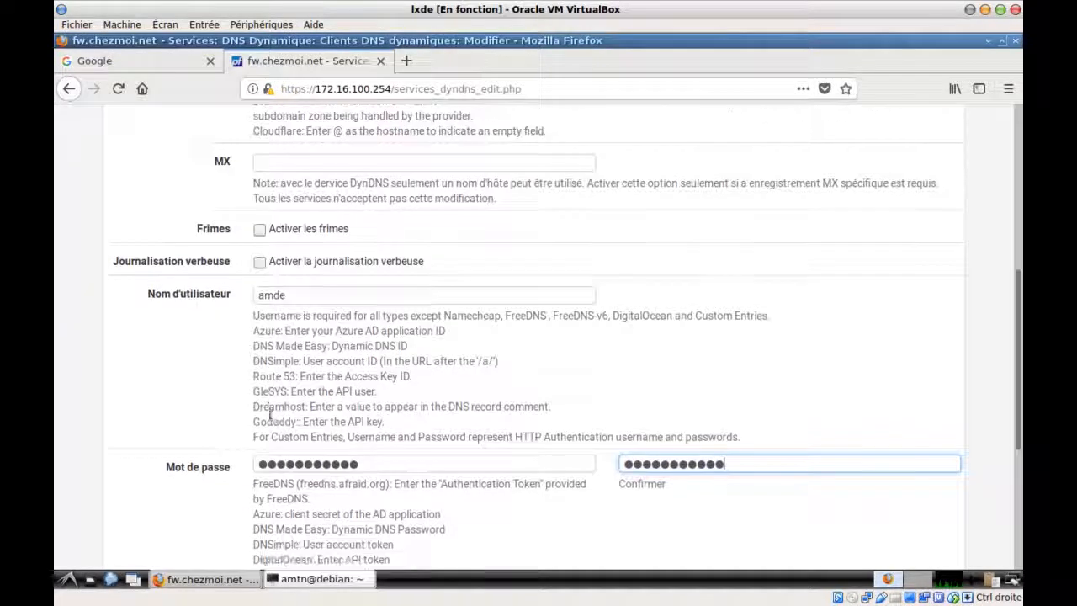
pyautogui.click(275, 417)
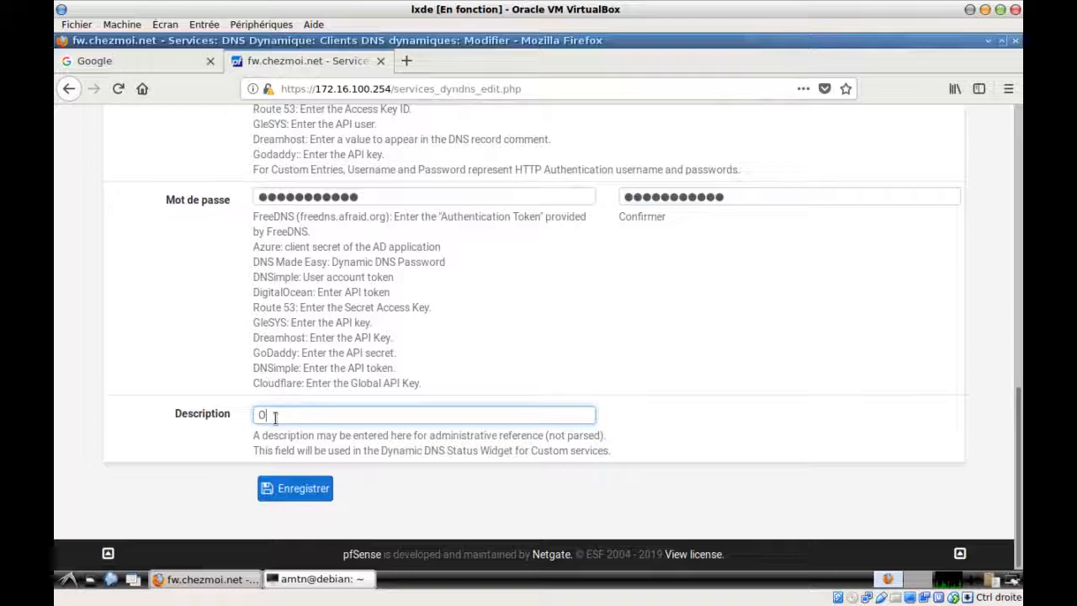
pyautogui.write('Opt')
pyautogui.write('nDNS home')
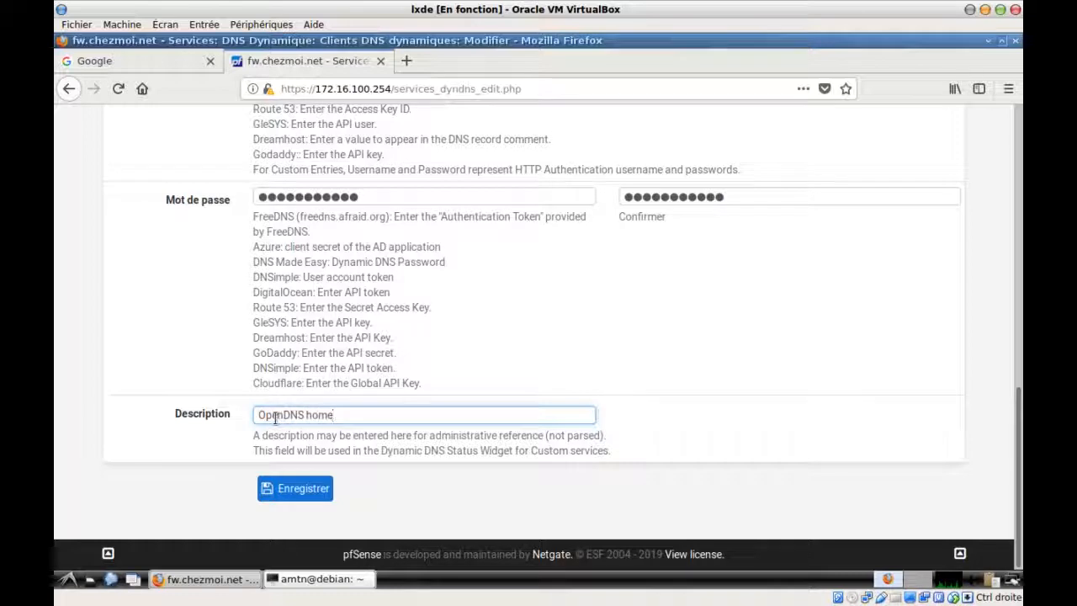
pyautogui.click(310, 488)
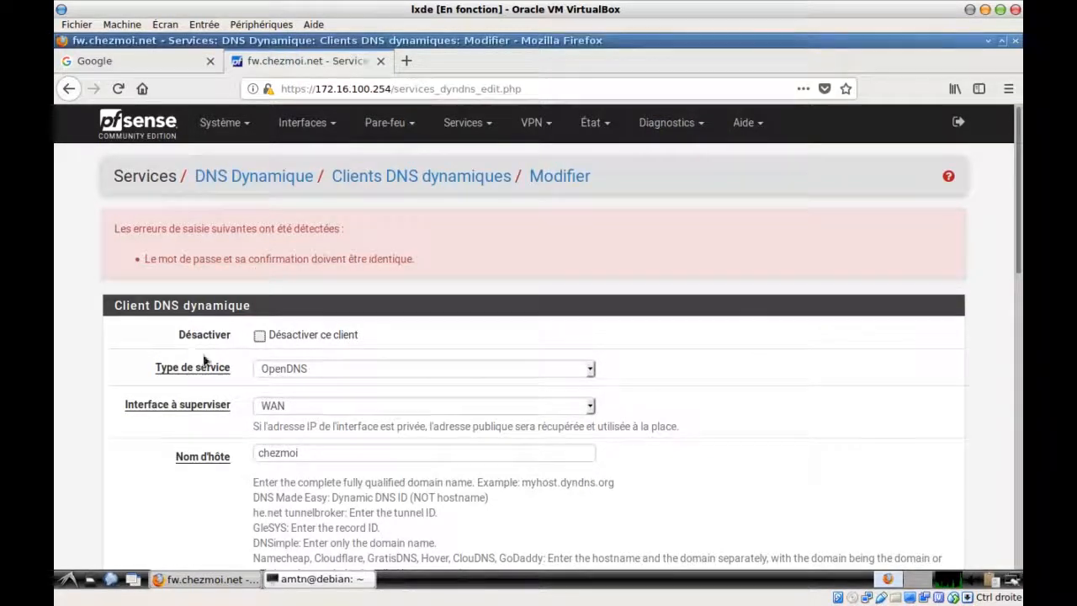
# Re-enter the account password and a matching confirmation
pyautogui.scroll(-4, 206, 362)
pyautogui.scroll(-2, 207, 362)
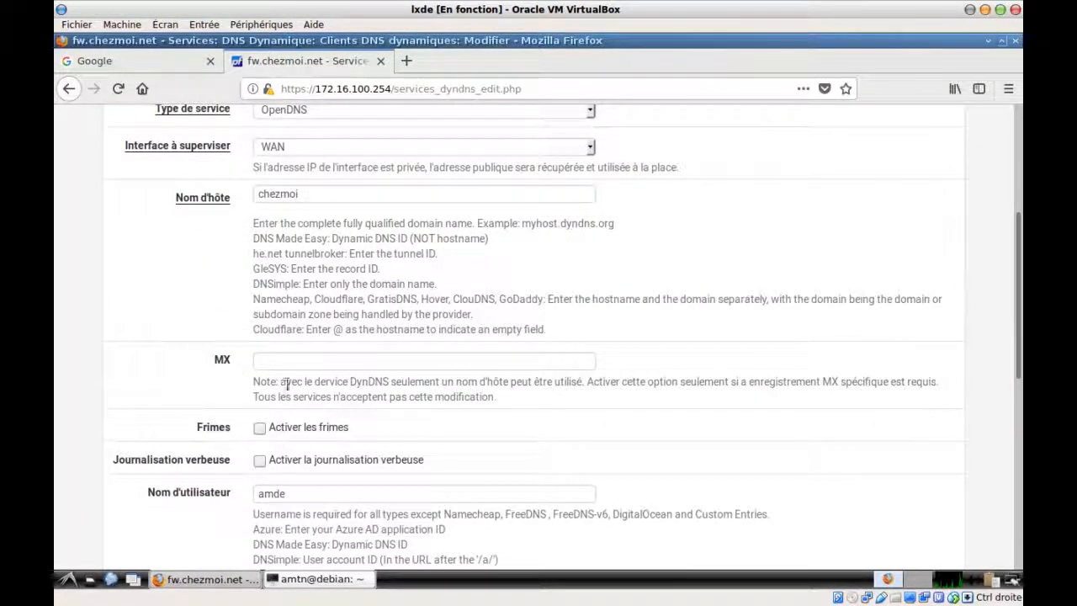
pyautogui.scroll(-1, 224, 424)
pyautogui.scroll(-5, 224, 424)
pyautogui.click(267, 409)
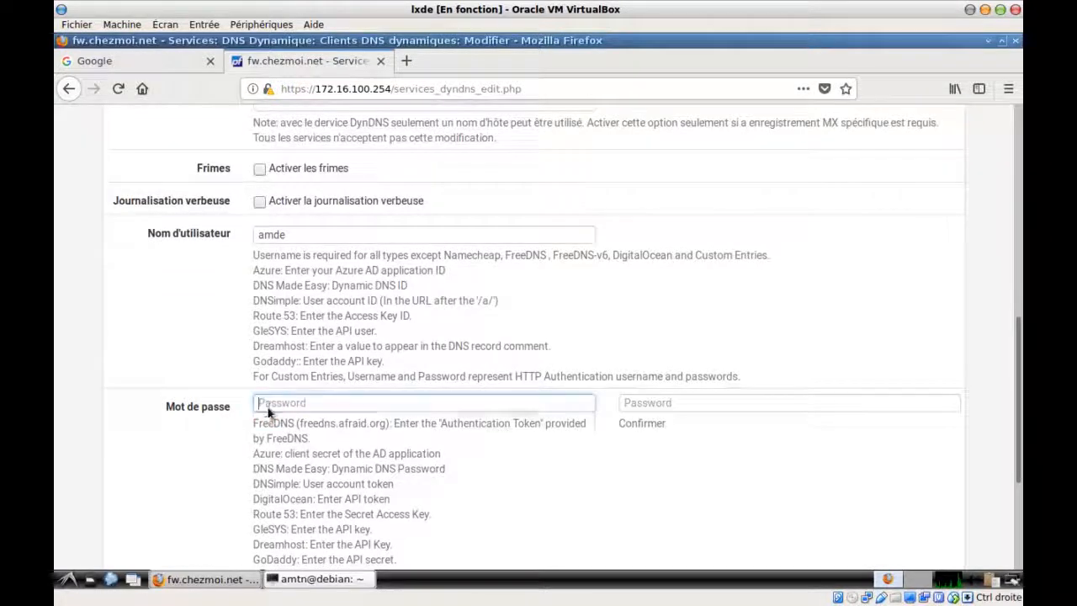
pyautogui.write('•••')
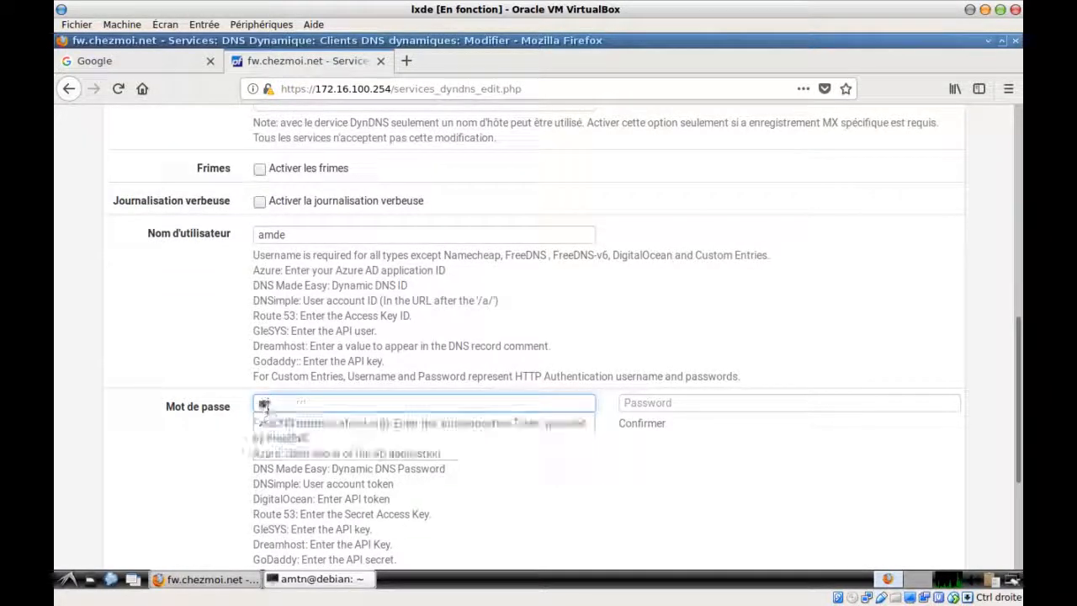
pyautogui.write('•••')
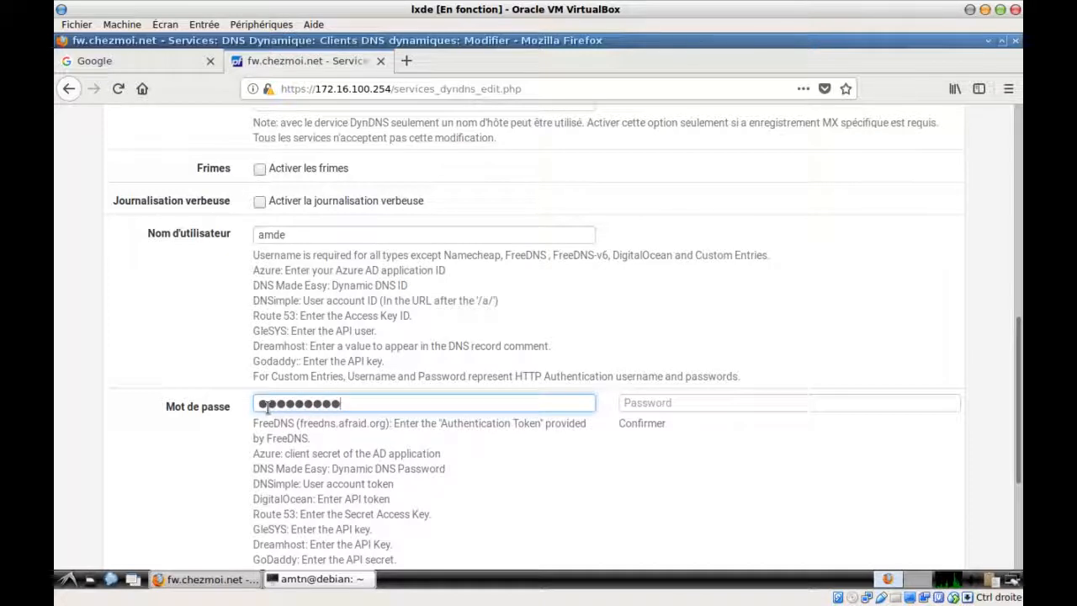
pyautogui.click(662, 403)
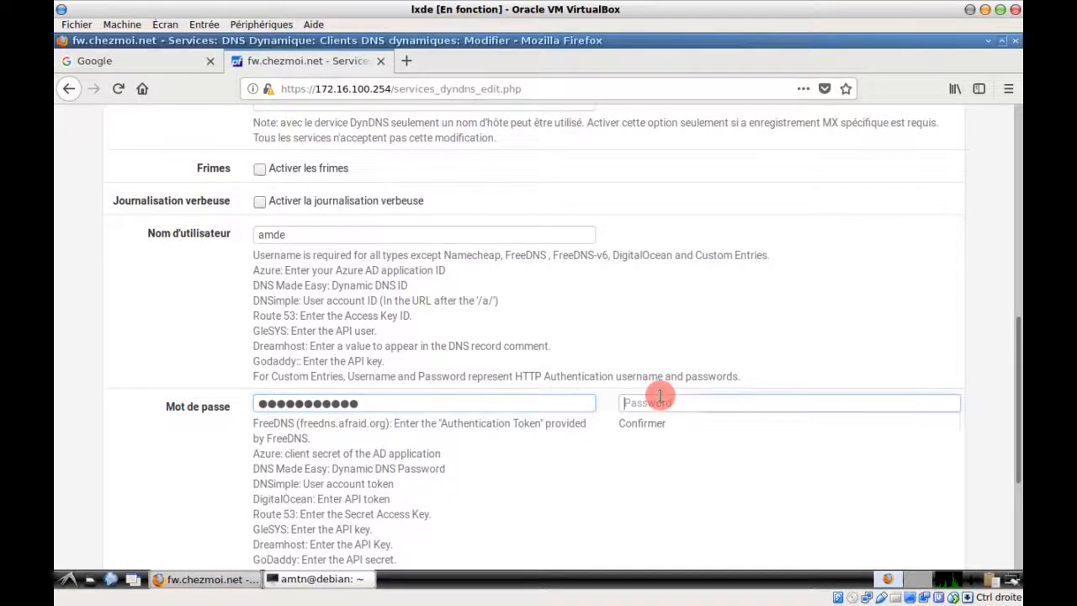
pyautogui.write('•••')
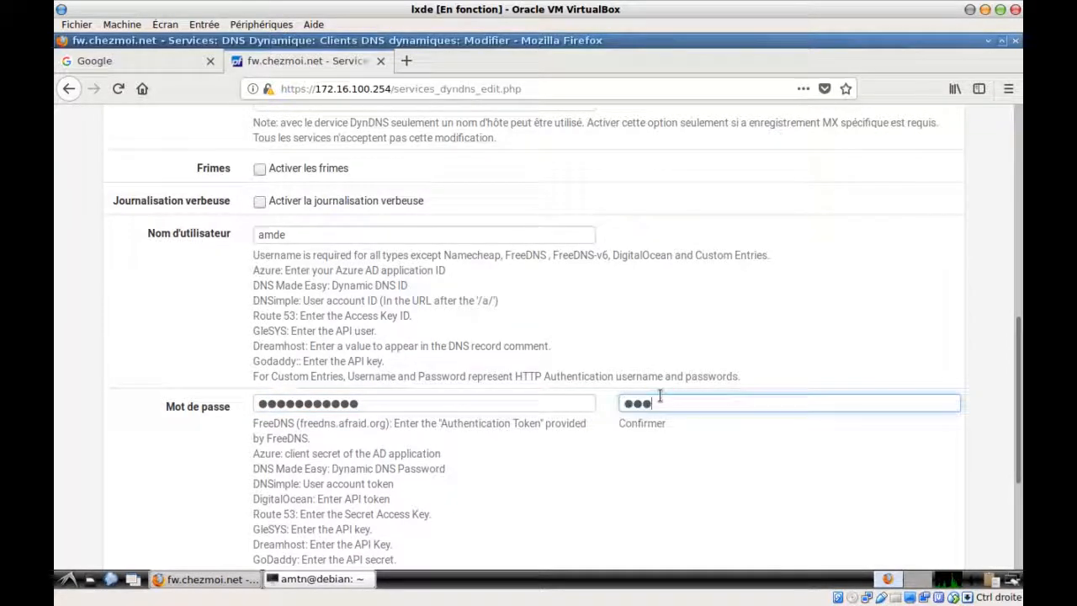
pyautogui.write('•••••••')
# Save the corrected OpenDNS client and bring up the Services menu
pyautogui.scroll(-5, 299, 297)
pyautogui.click(292, 486)
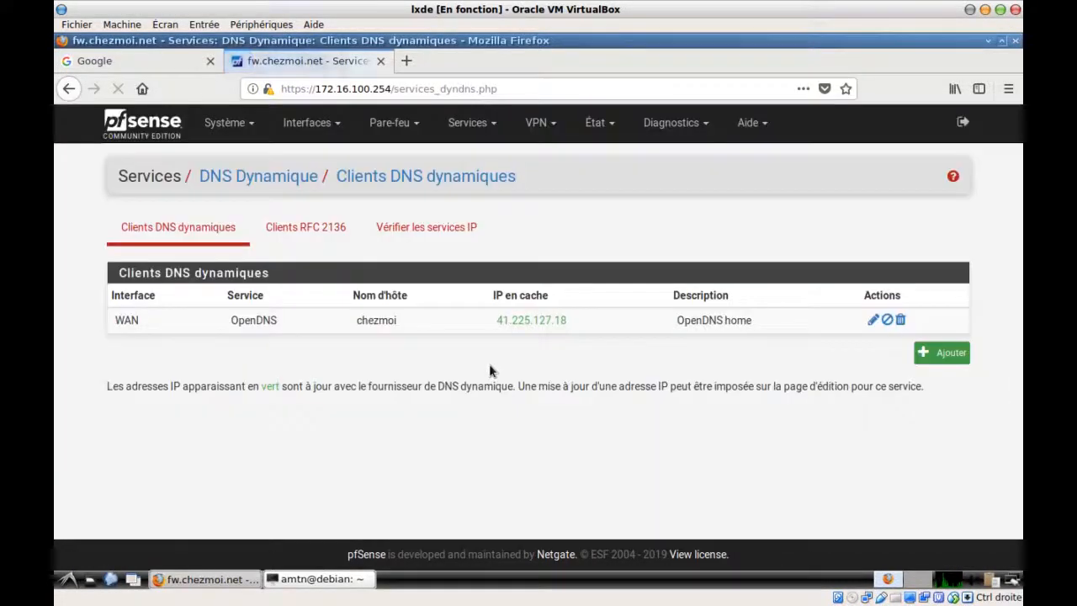
pyautogui.click(411, 127)
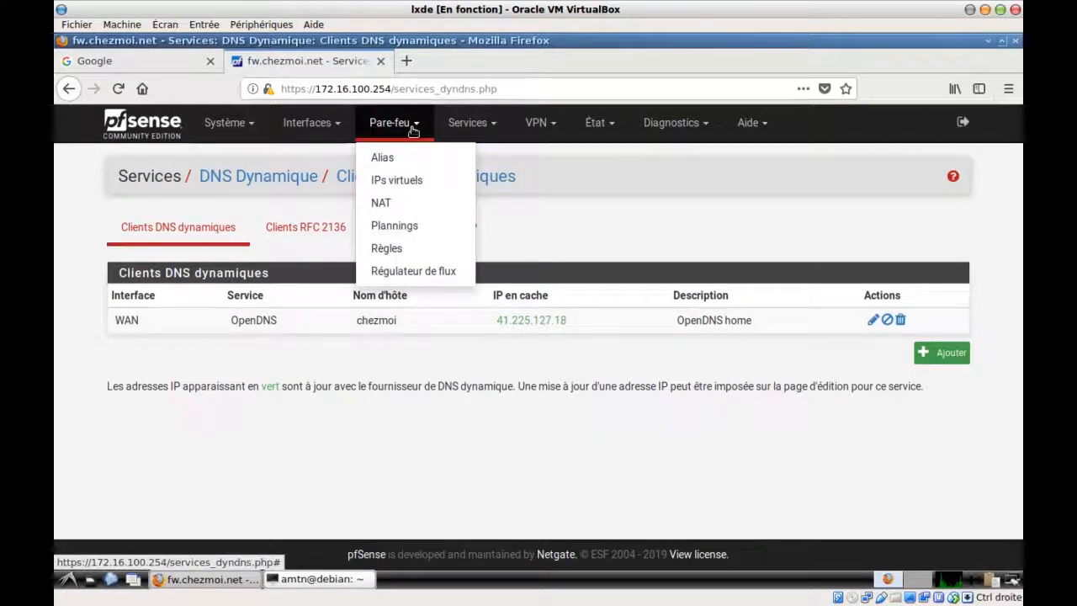
pyautogui.click(478, 125)
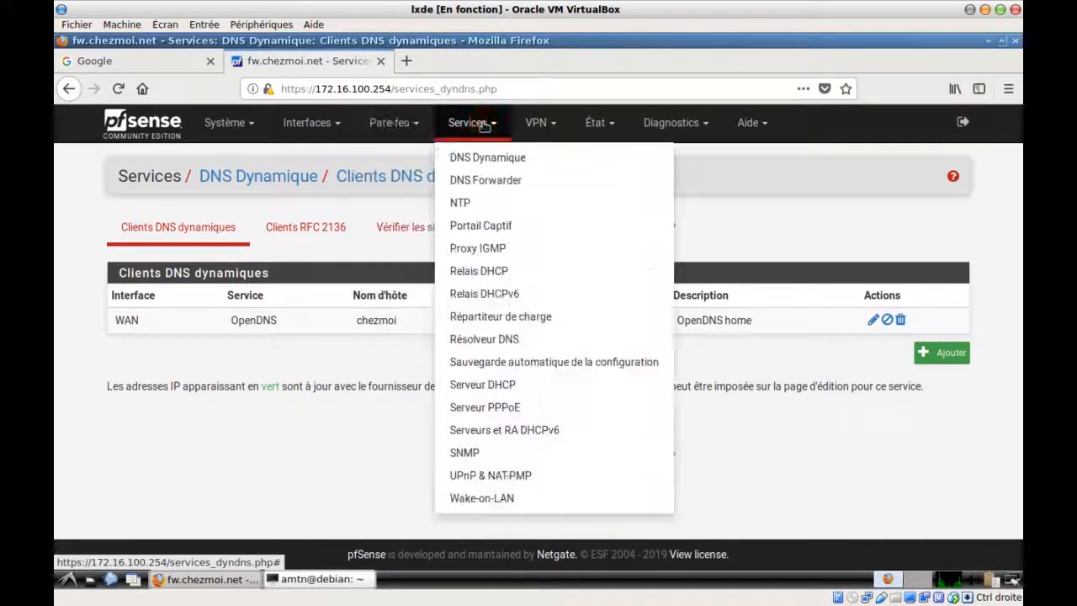
# In the DNS Resolver settings, disable DNSSEC and enable query forwarding mode
pyautogui.click(511, 340)
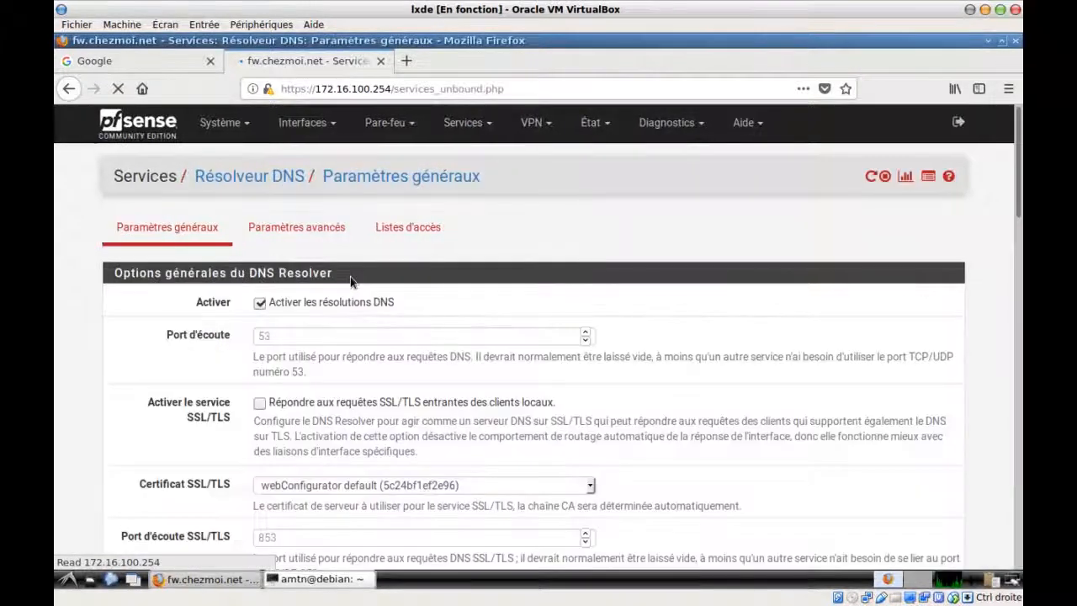
pyautogui.scroll(-12, 171, 331)
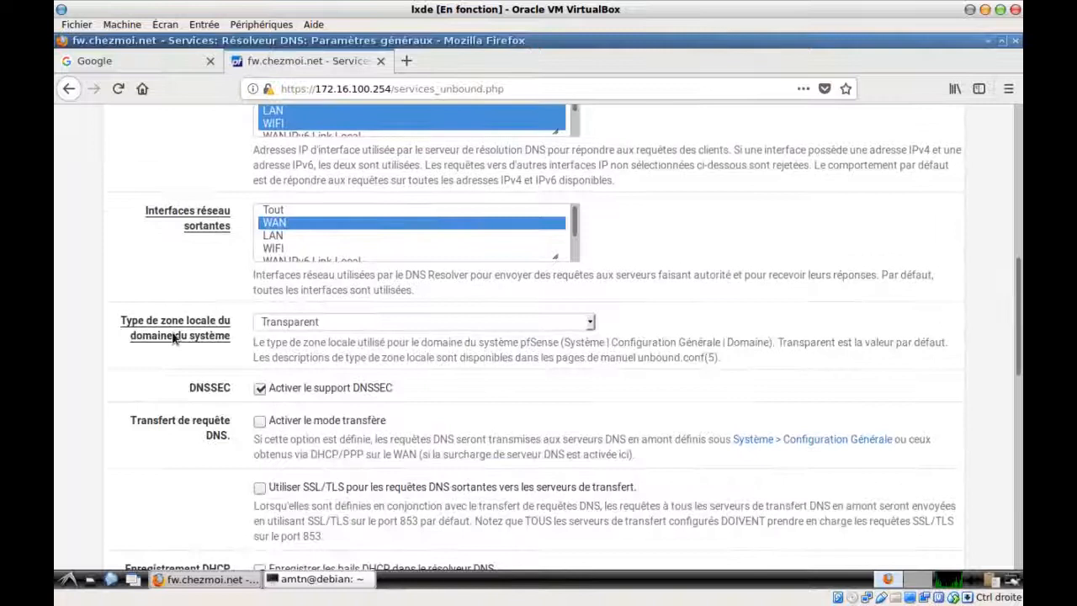
pyautogui.scroll(-3, 174, 337)
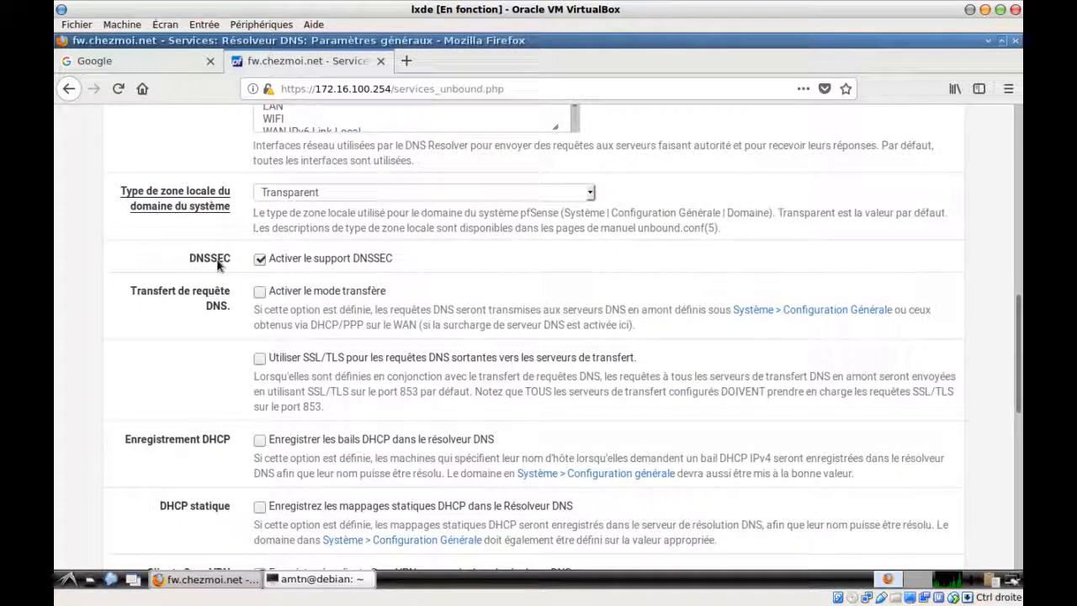
pyautogui.click(259, 259)
pyautogui.click(259, 294)
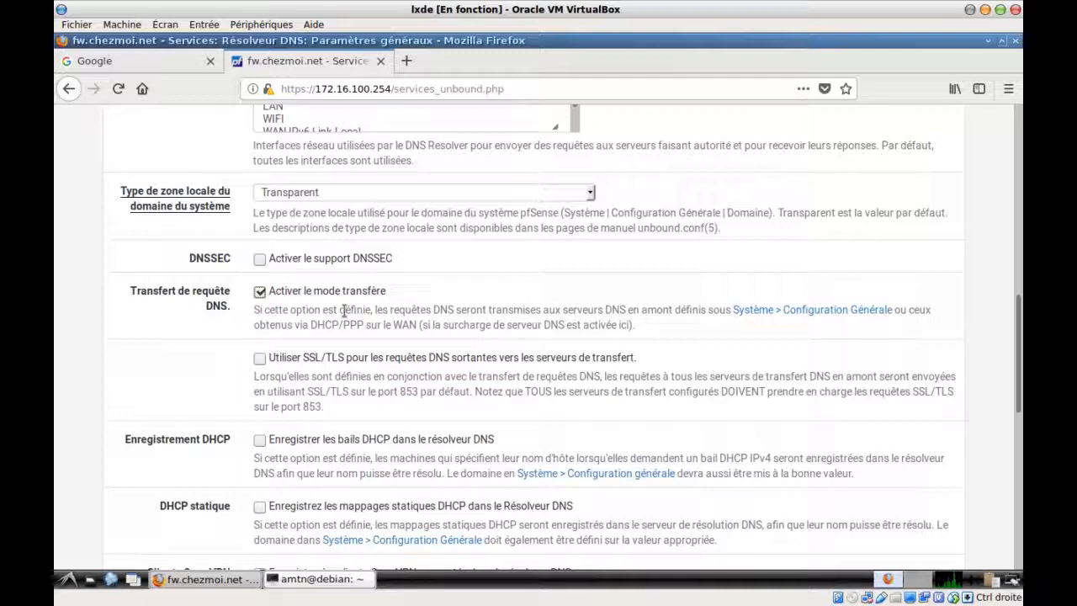
# Save the DNS Resolver settings and apply the changes
pyautogui.scroll(10, 343, 310)
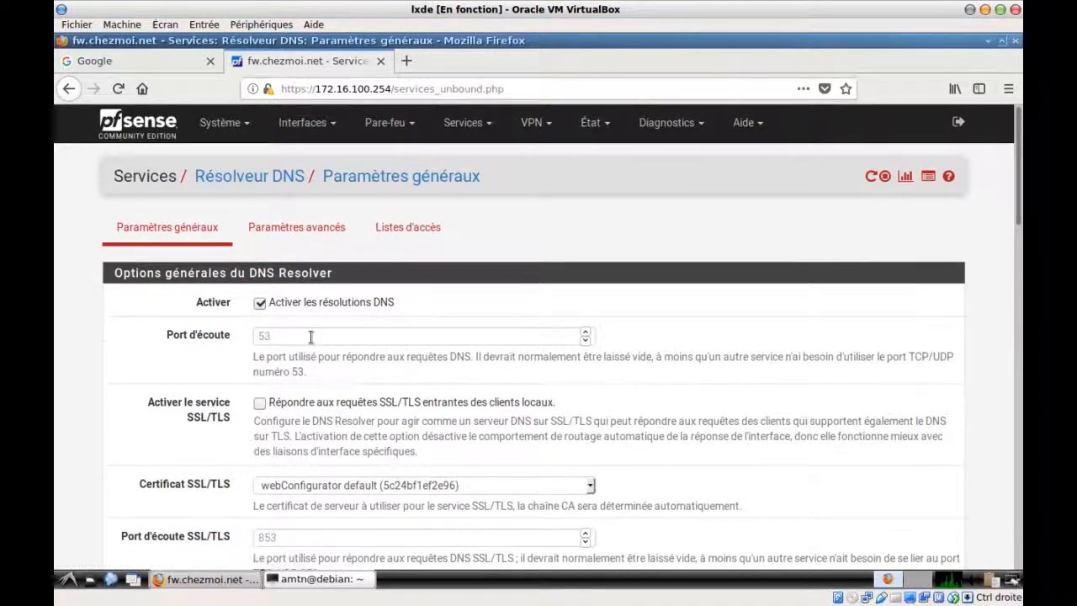
pyautogui.scroll(-1, 310, 336)
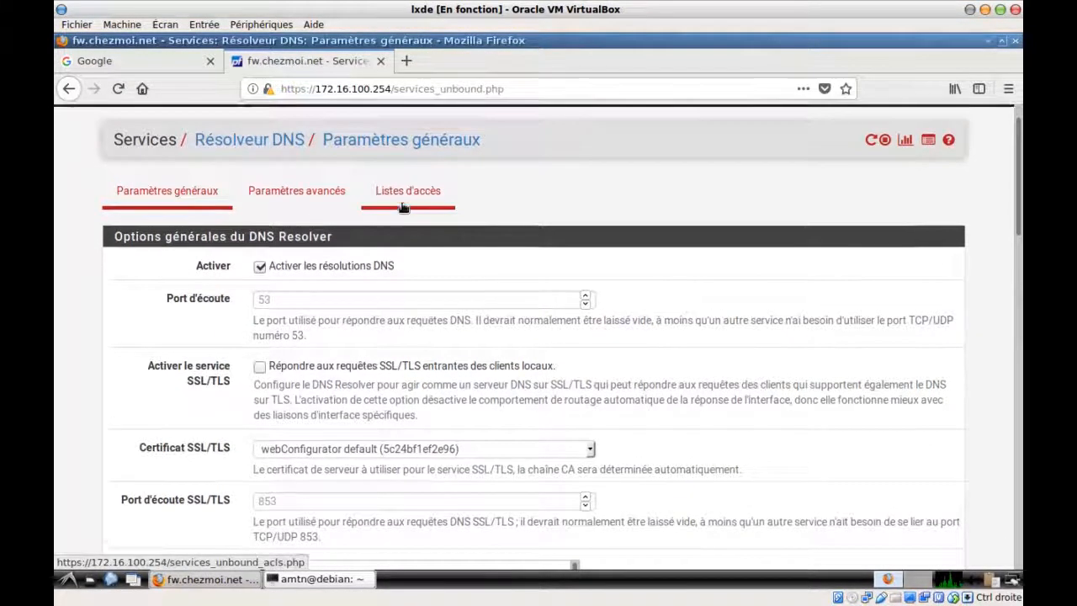
pyautogui.scroll(1, 403, 207)
pyautogui.scroll(-15, 391, 244)
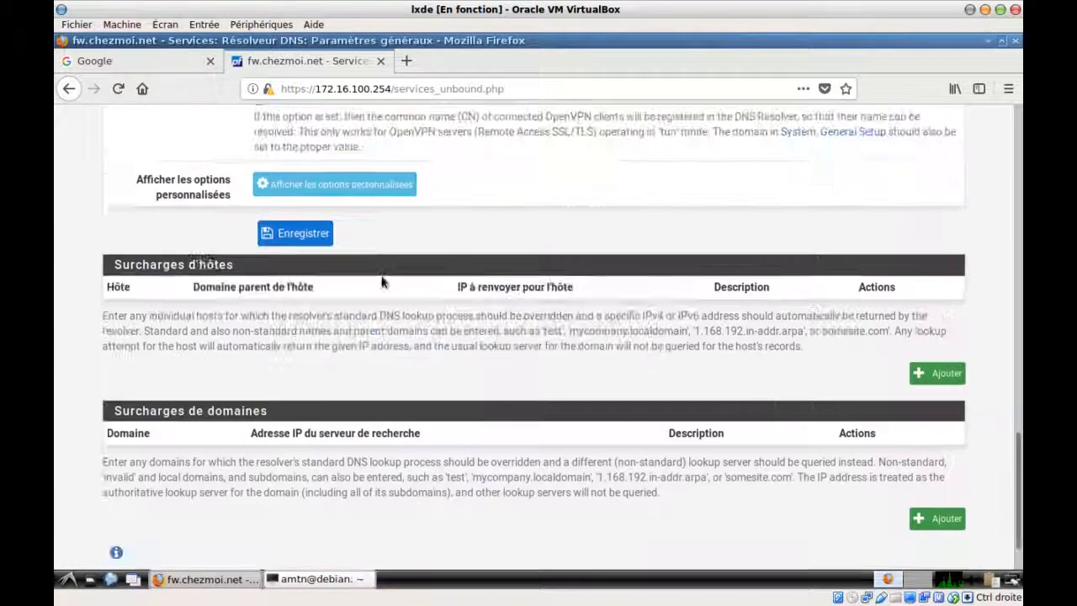
pyautogui.click(290, 174)
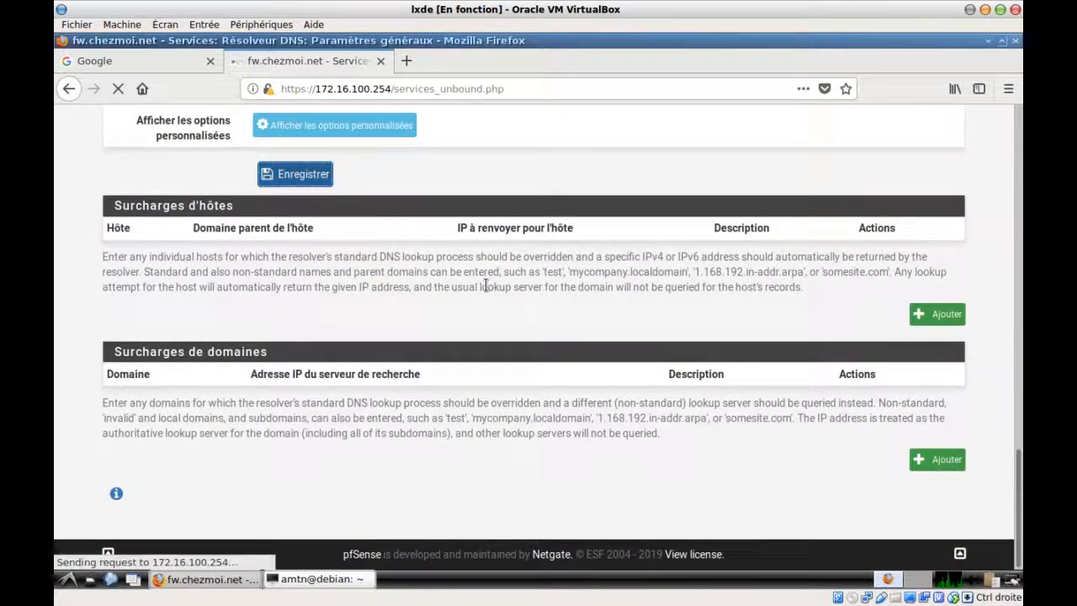
pyautogui.scroll(12, 486, 287)
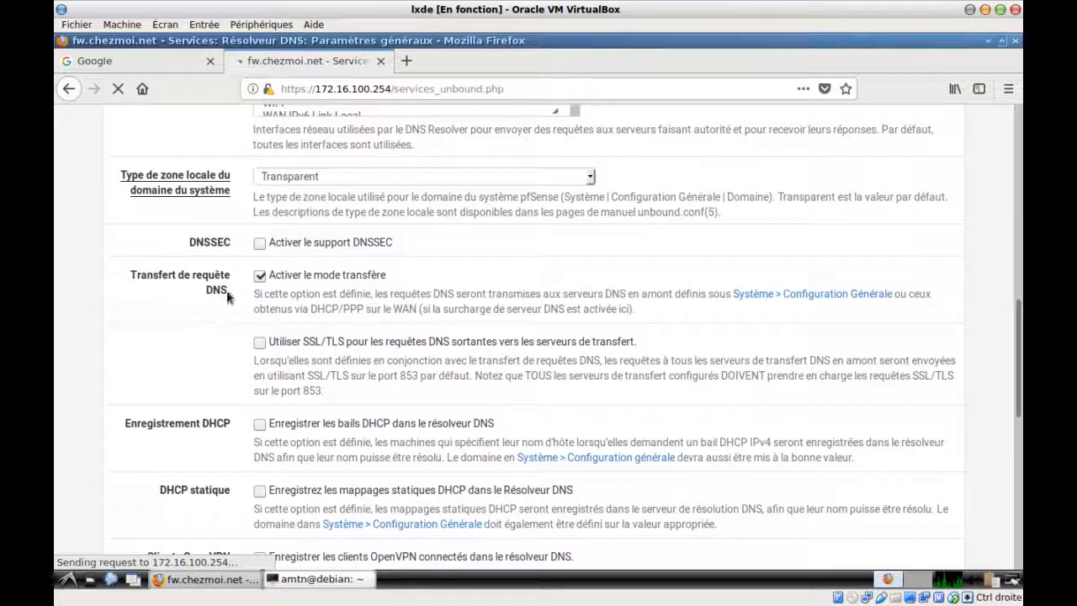
pyautogui.scroll(10, 646, 289)
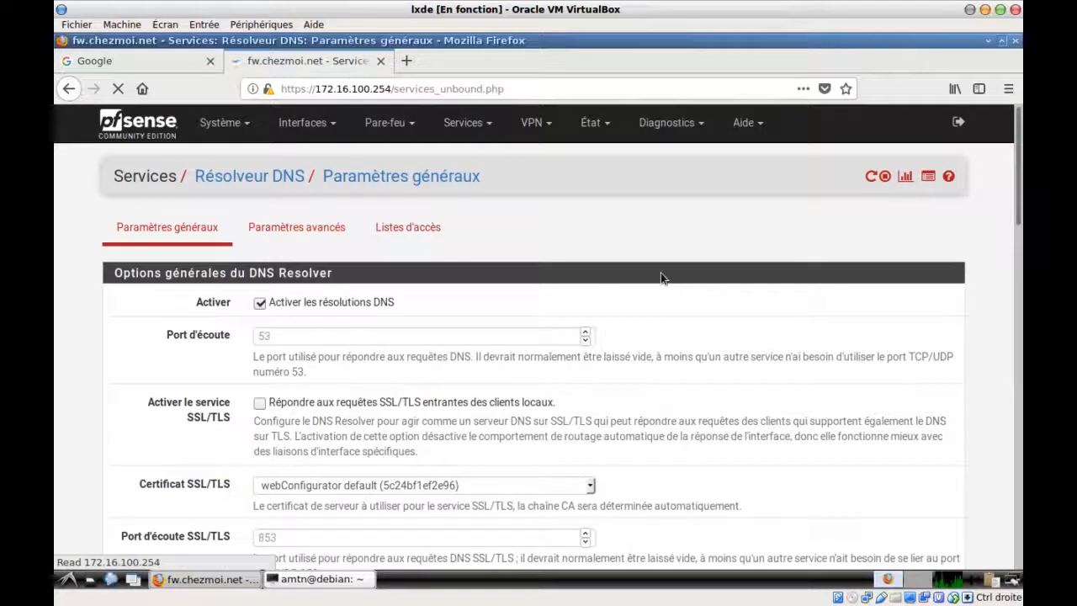
pyautogui.click(839, 240)
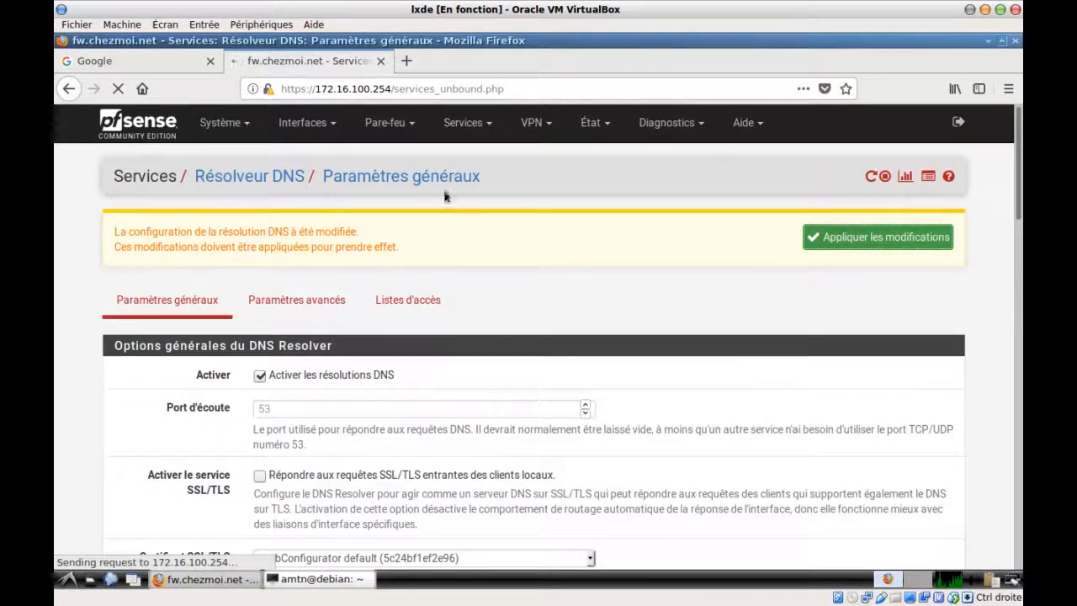
# Add a new NAT port-forward rule on the LAN interface matching TCP/UDP
pyautogui.click(412, 126)
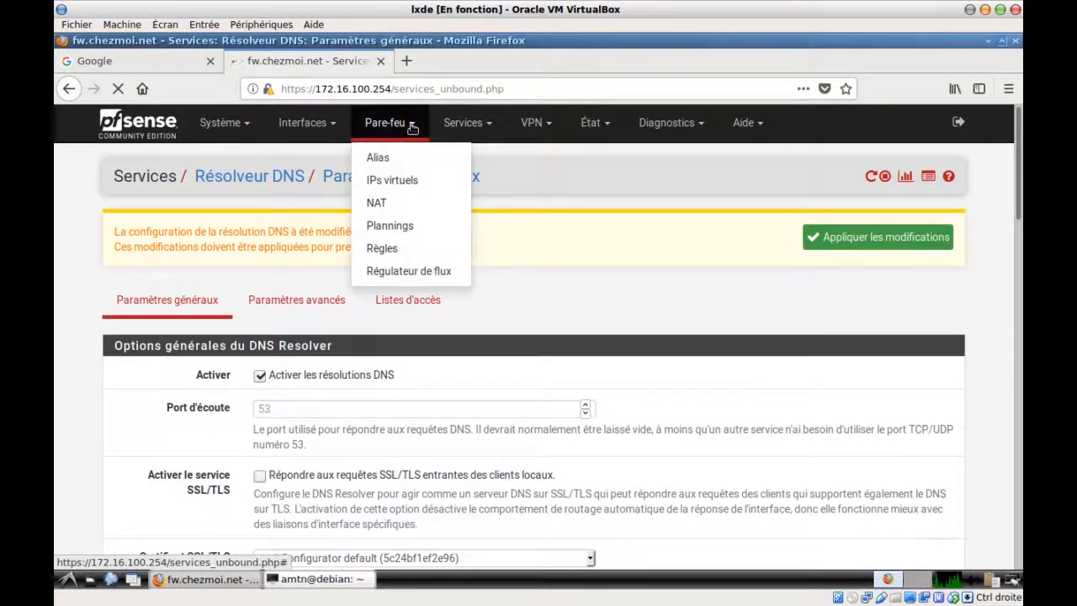
pyautogui.click(381, 204)
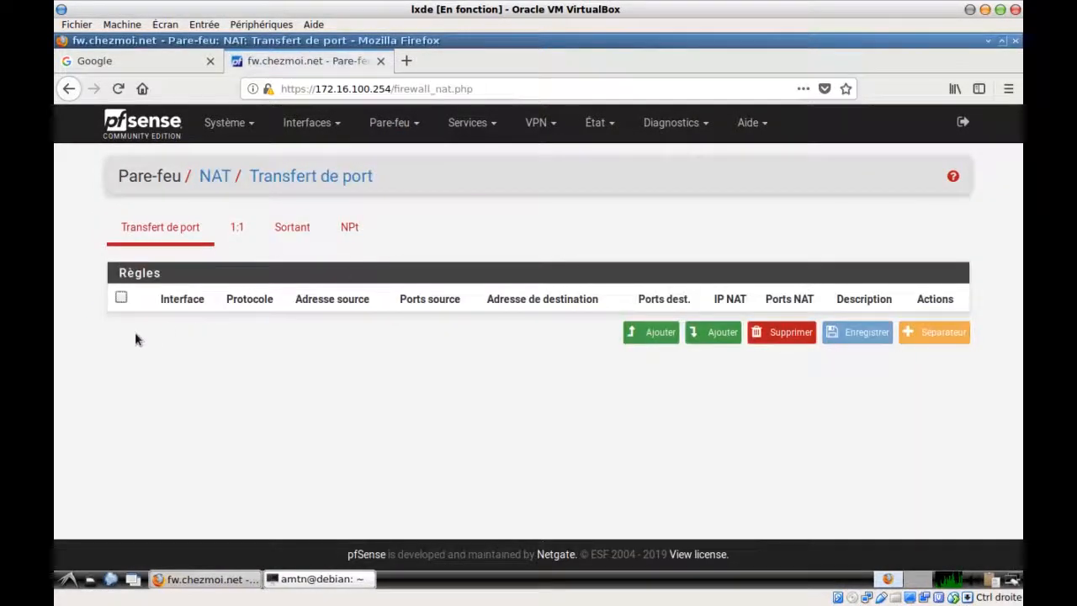
pyautogui.click(645, 336)
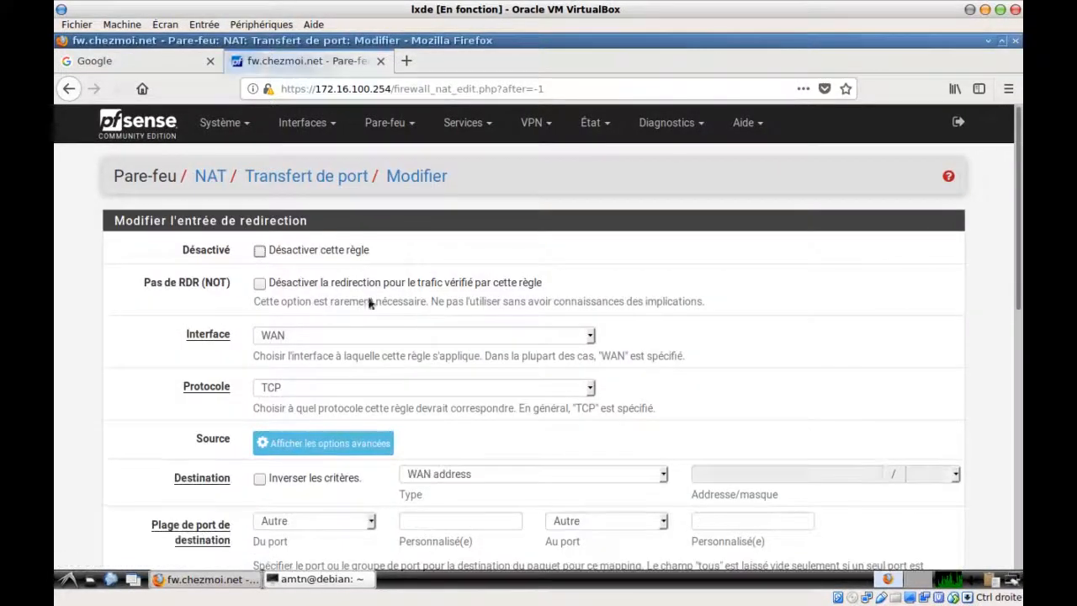
pyautogui.click(341, 334)
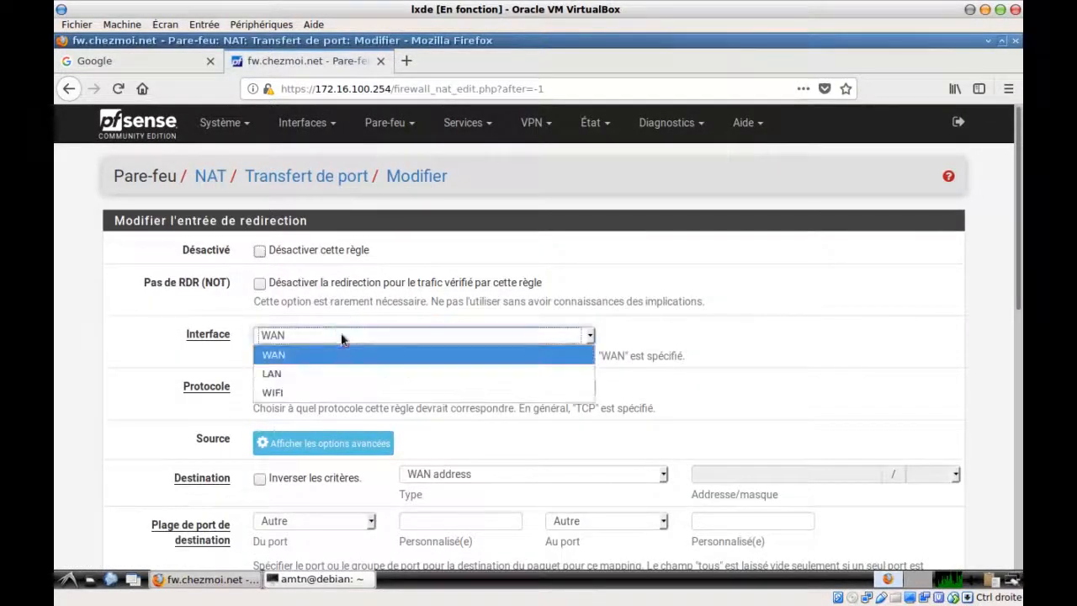
pyautogui.click(324, 377)
pyautogui.click(281, 388)
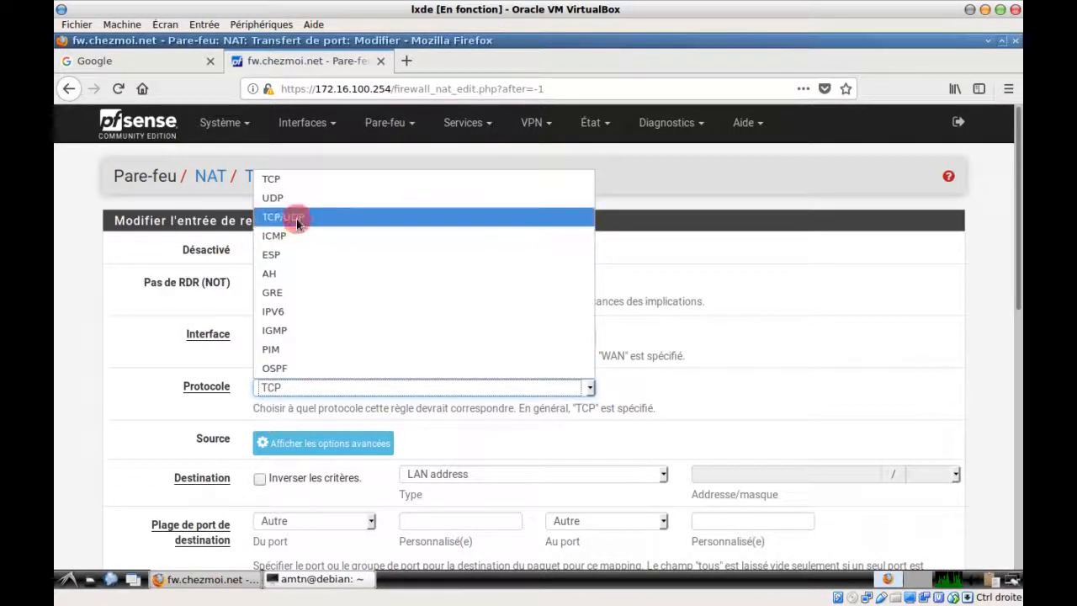
pyautogui.click(296, 218)
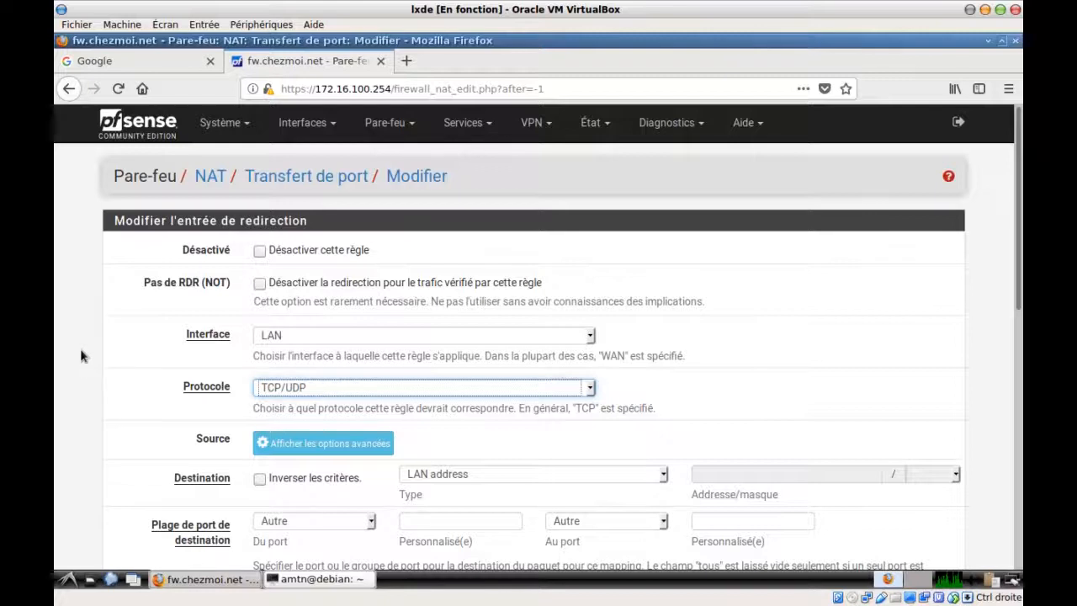
# Invert the destination to exclude the LAN address and match the DNS port
pyautogui.scroll(-3, 101, 349)
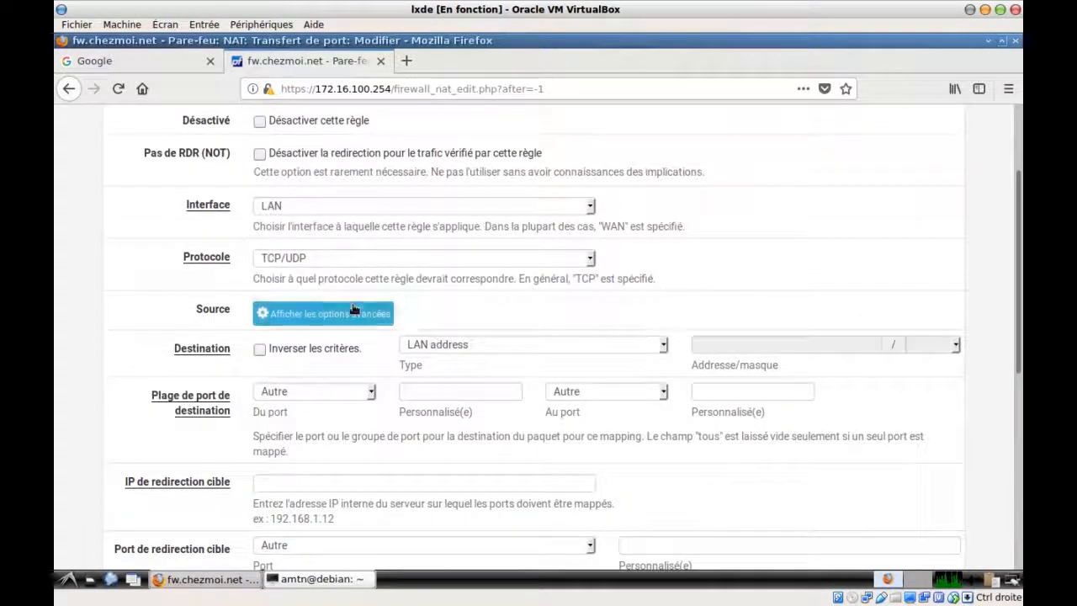
pyautogui.click(259, 349)
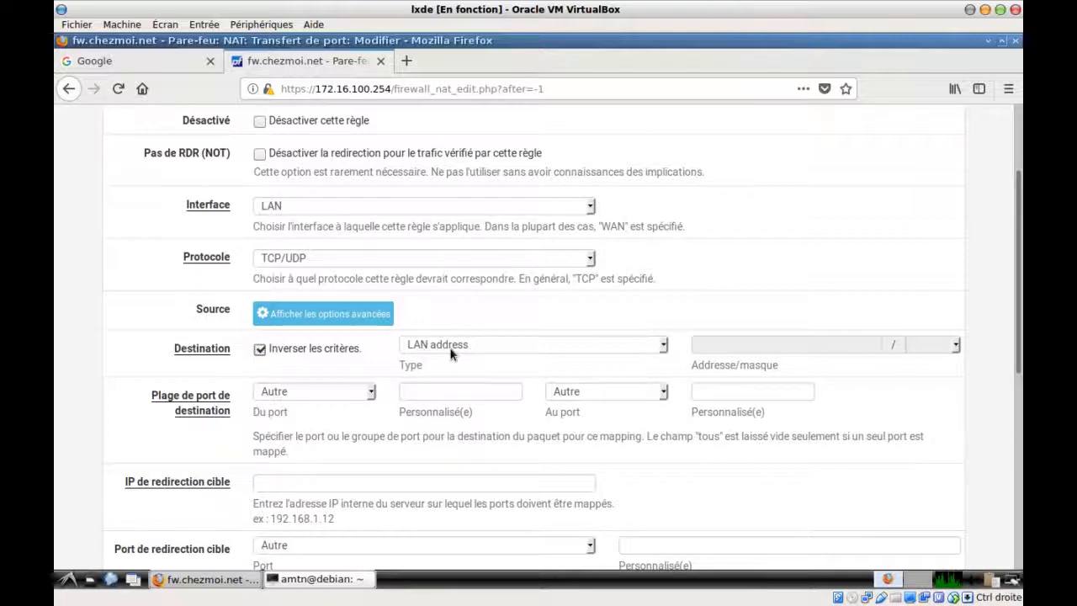
pyautogui.click(371, 393)
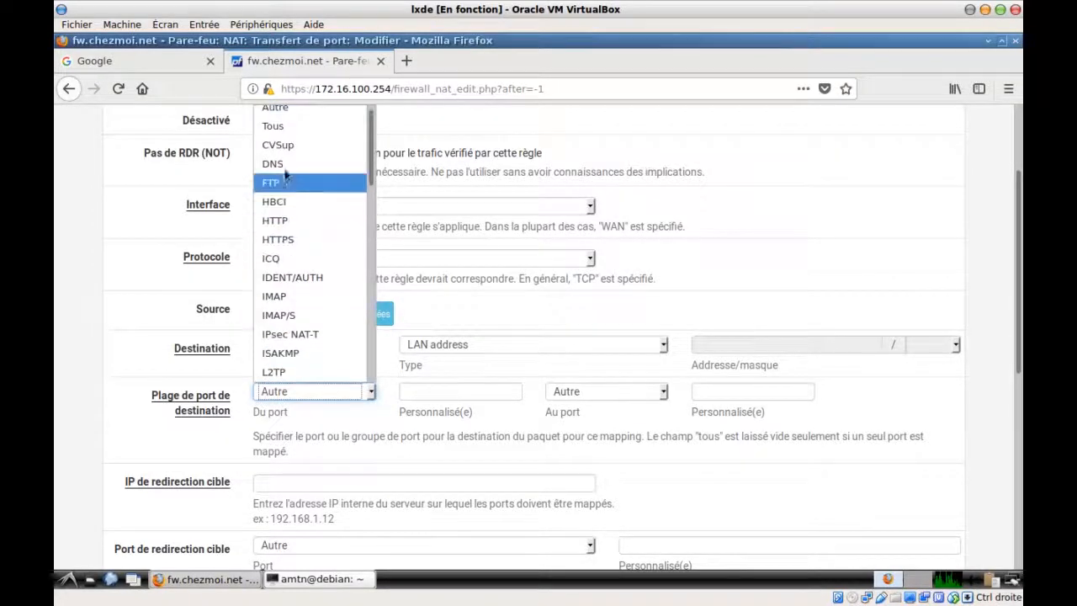
pyautogui.click(284, 170)
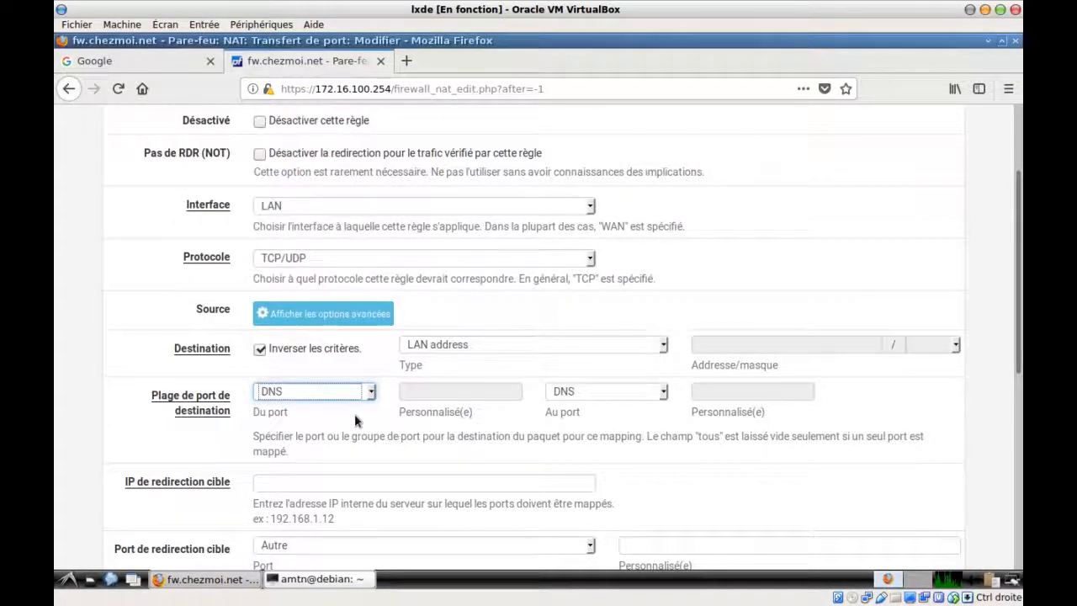
# Redirect the traffic to target IP 127.0.0.1 on the DNS port
pyautogui.scroll(-1, 226, 468)
pyautogui.scroll(-1, 226, 468)
pyautogui.click(269, 396)
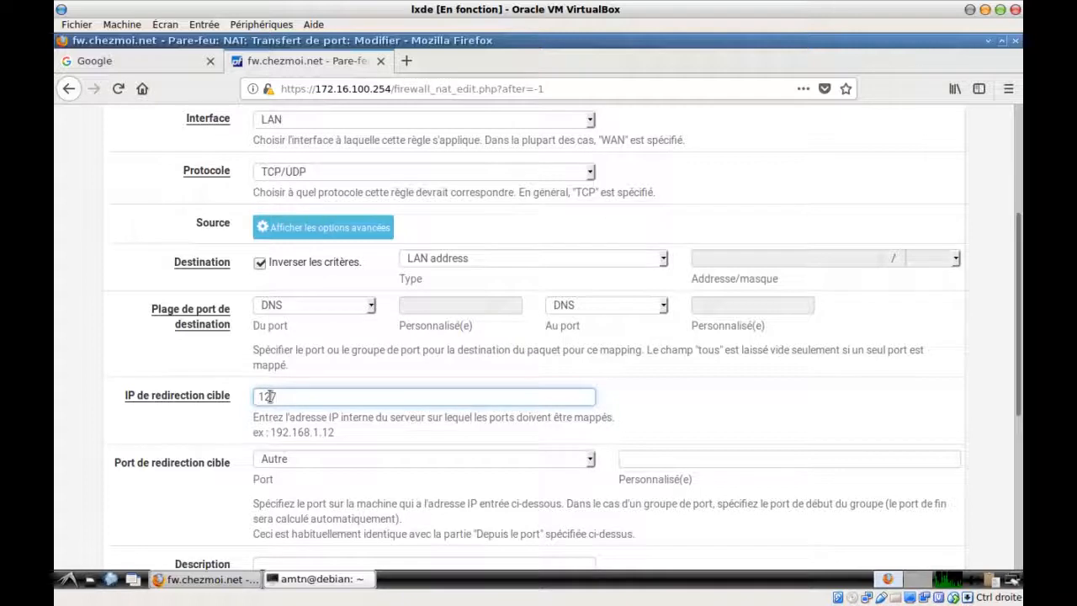
pyautogui.write('127.0.0.1')
pyautogui.click(280, 457)
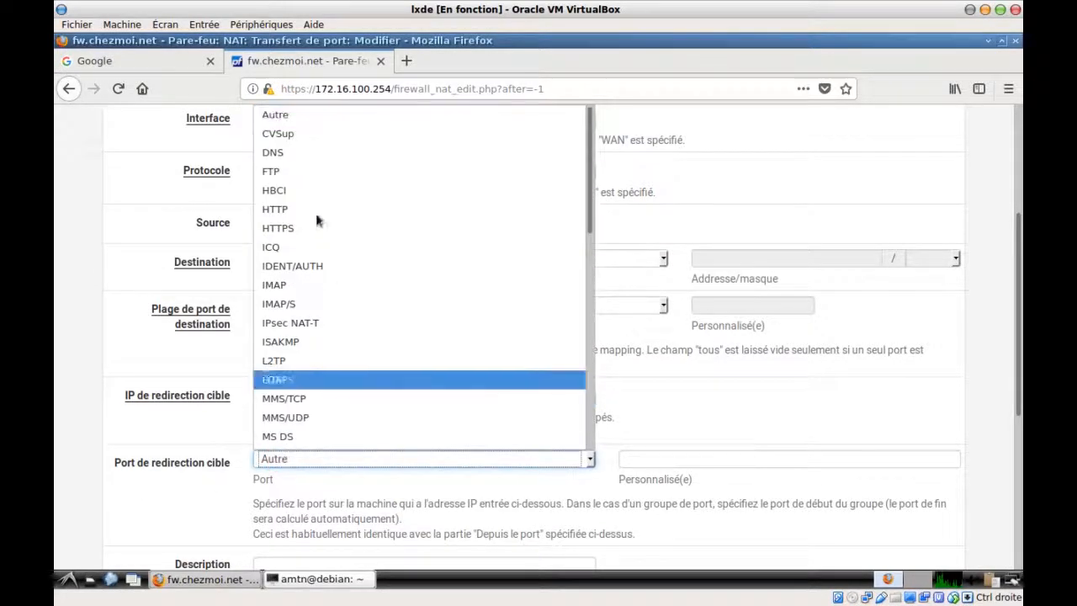
pyautogui.click(296, 158)
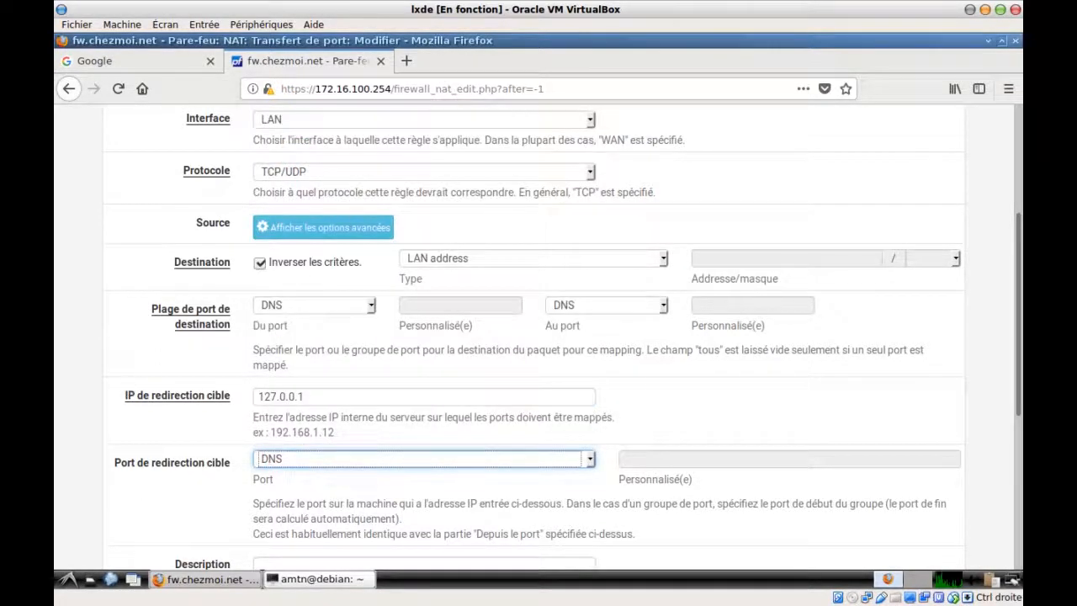
# Disable NAT reflection and save the LAN DNS redirect rule to 127.0.0.1:53
pyautogui.scroll(5, 81, 389)
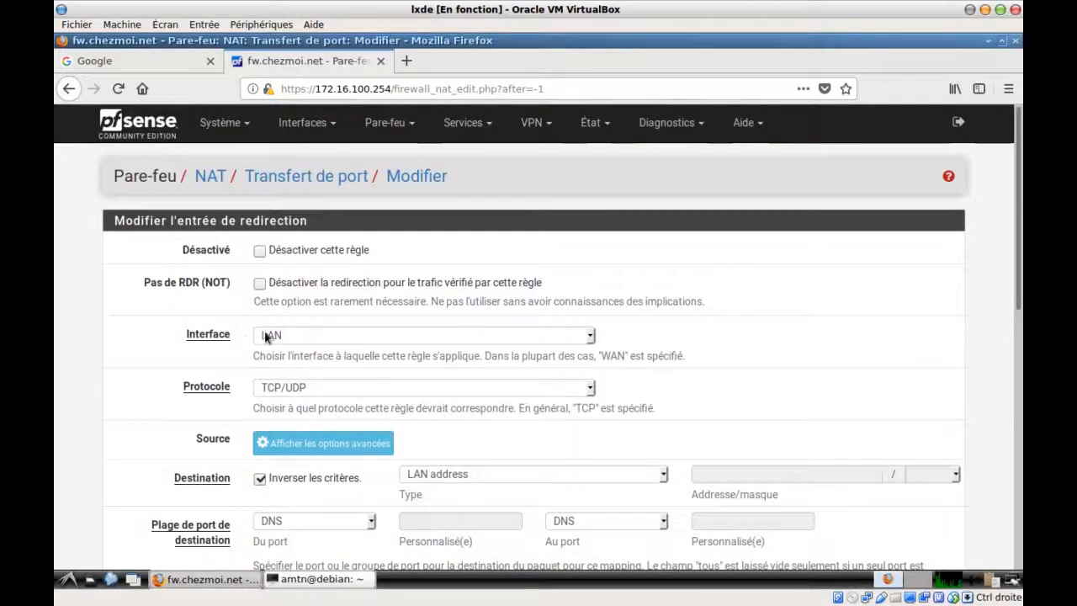
pyautogui.scroll(-2, 187, 375)
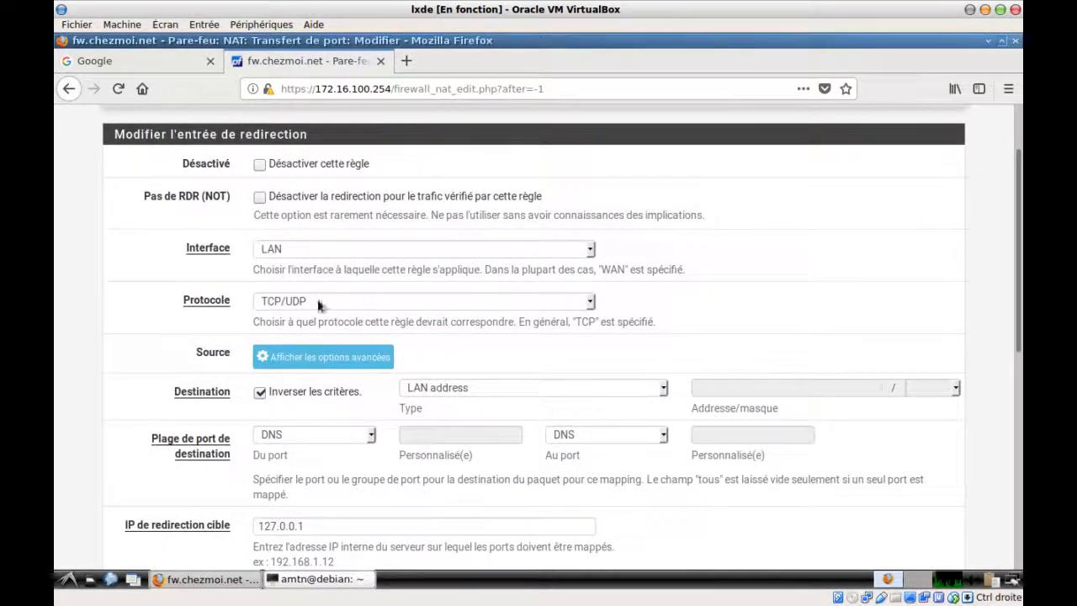
pyautogui.scroll(-2, 168, 356)
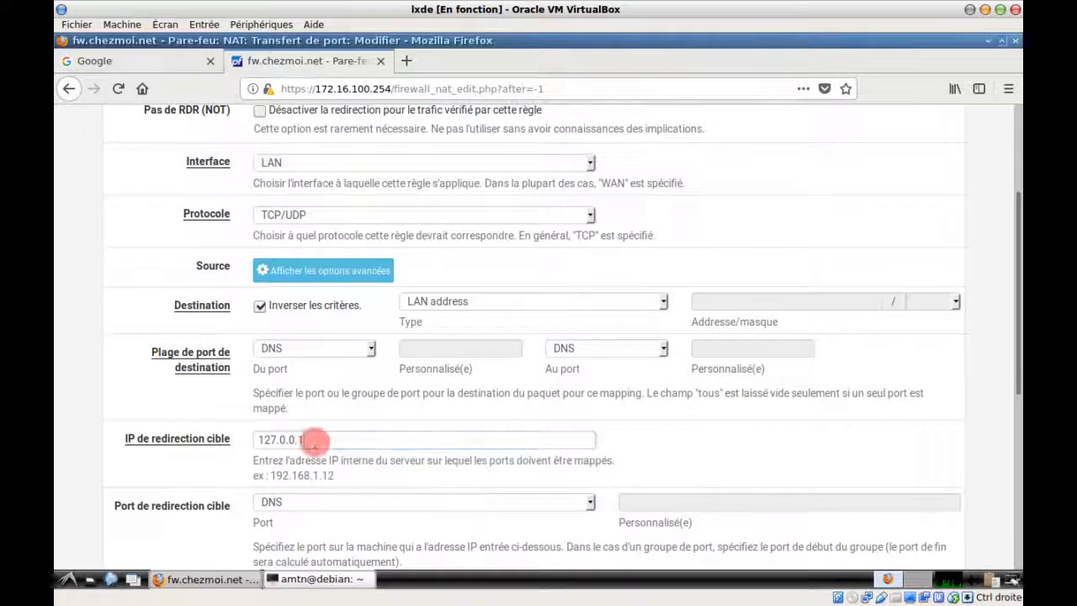
pyautogui.moveTo(314, 442); pyautogui.dragTo(250, 443)
pyautogui.scroll(-3, 175, 457)
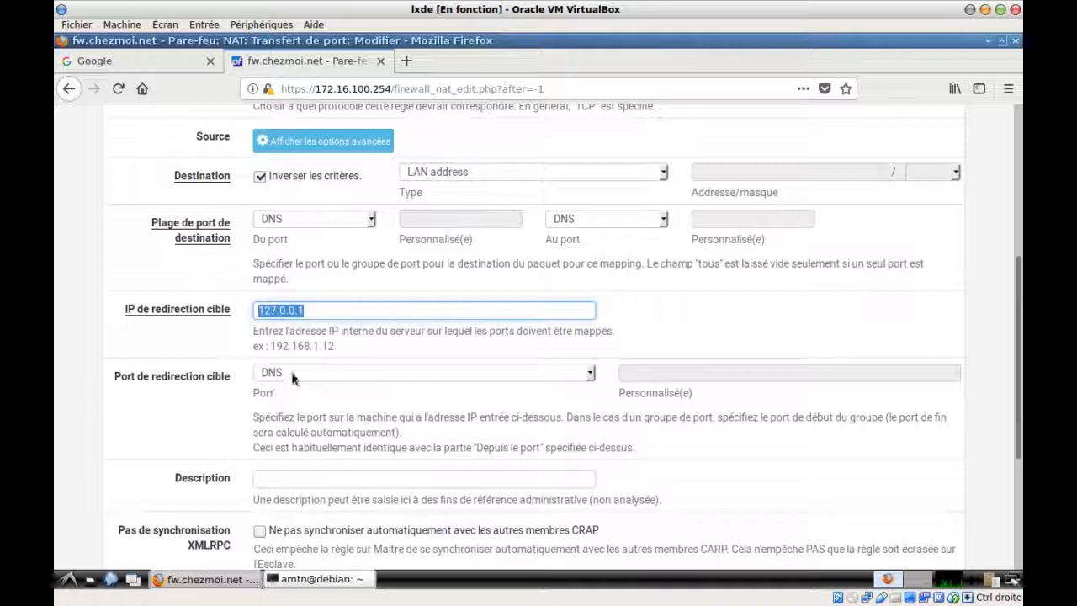
pyautogui.scroll(-5, 147, 413)
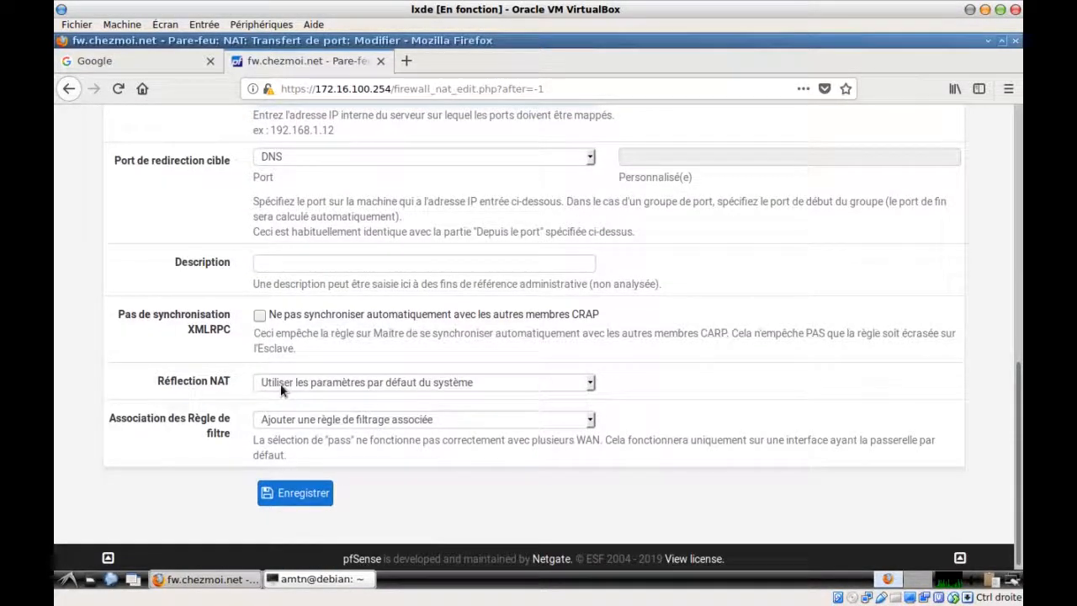
pyautogui.click(281, 384)
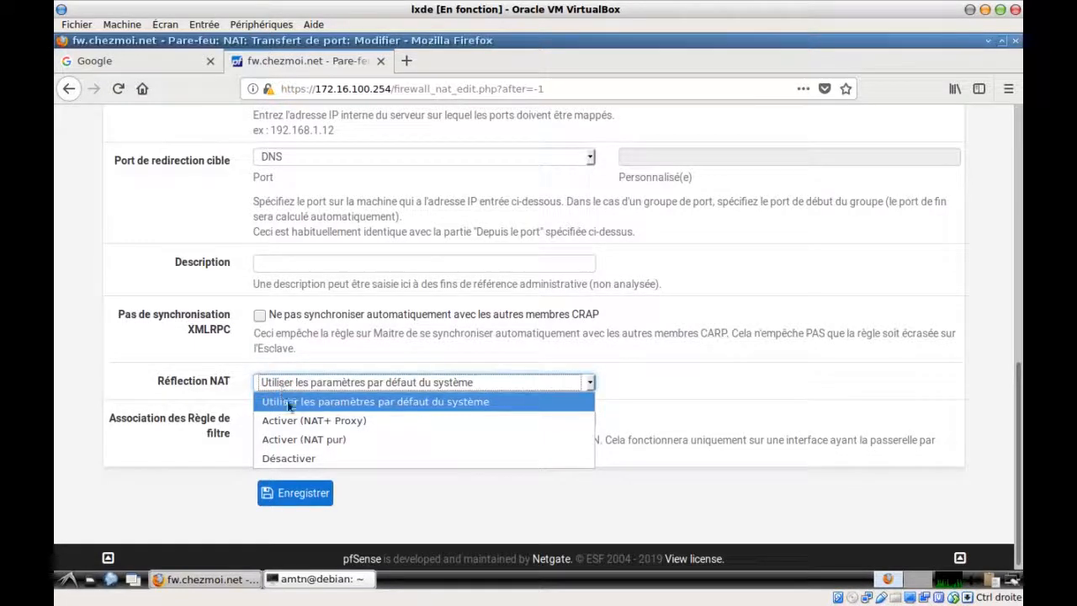
pyautogui.click(325, 458)
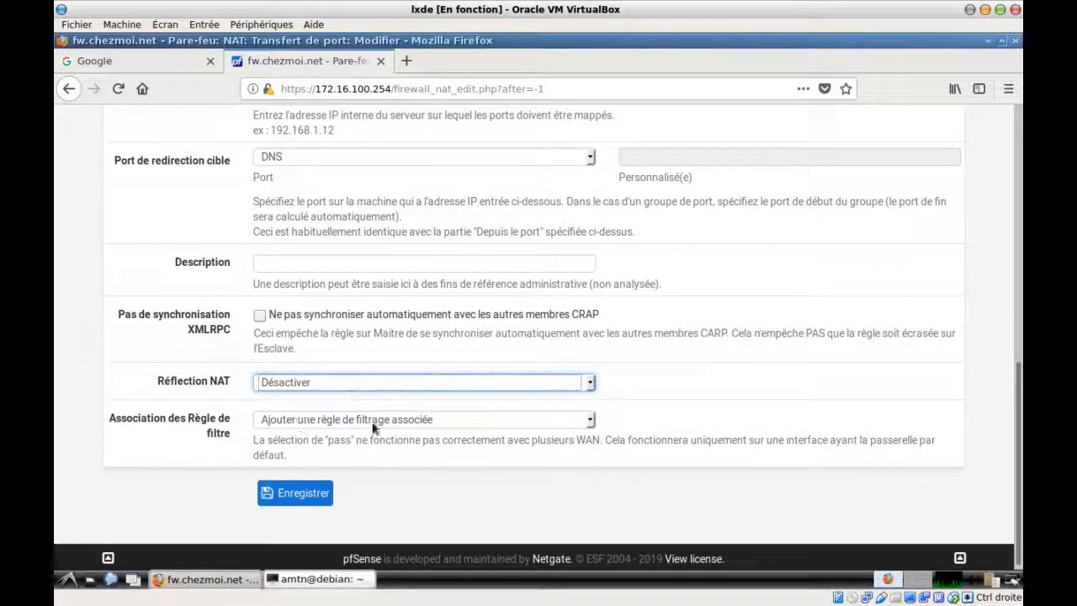
pyautogui.click(286, 495)
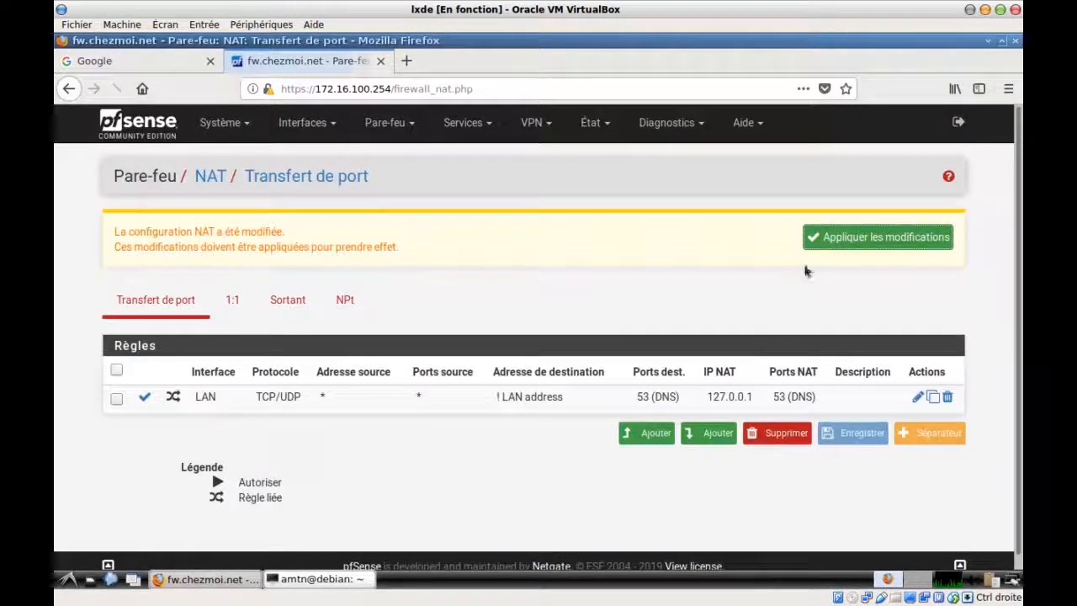
# Apply the pending NAT changes and view the LAN firewall rules
pyautogui.click(850, 243)
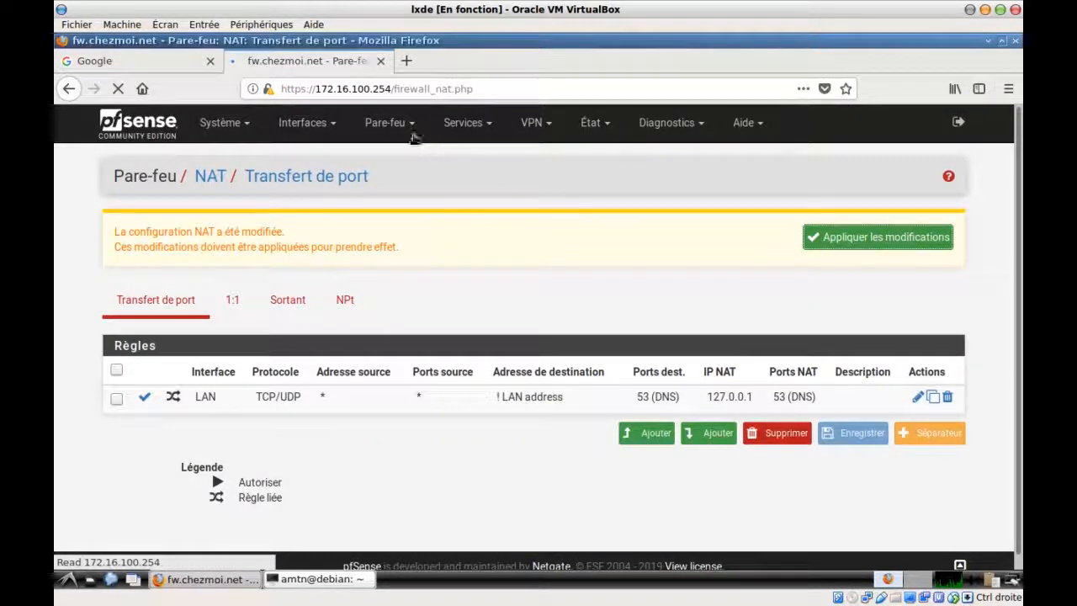
pyautogui.click(404, 125)
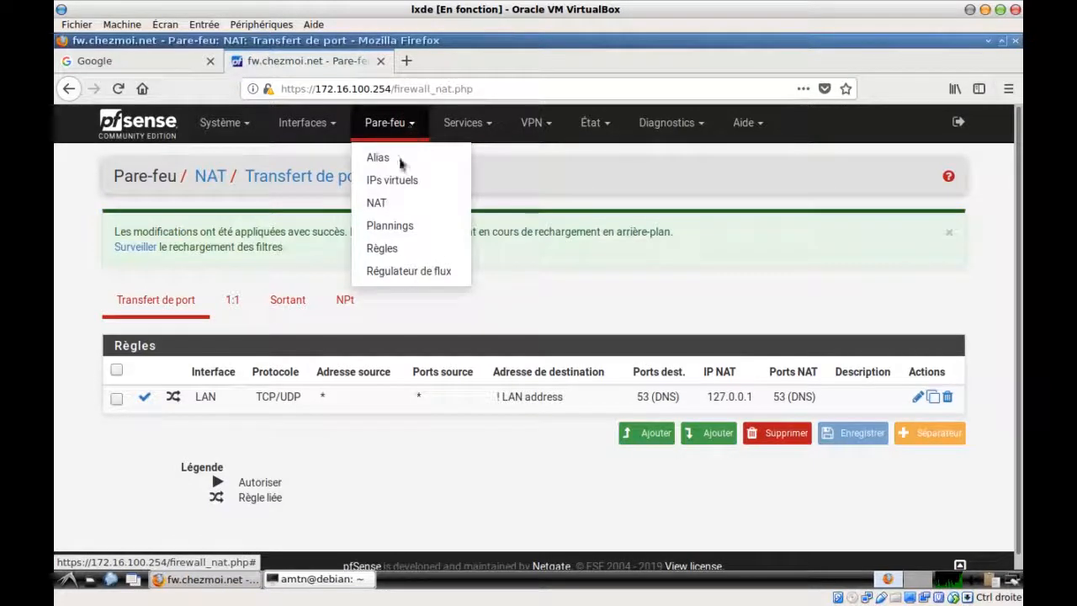
pyautogui.click(402, 249)
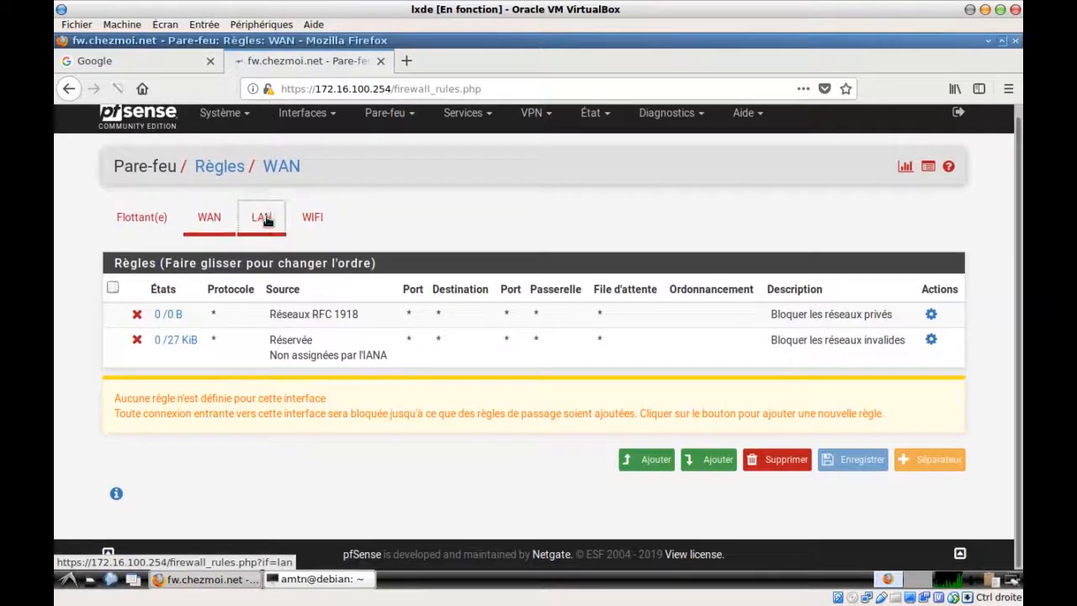
pyautogui.click(264, 220)
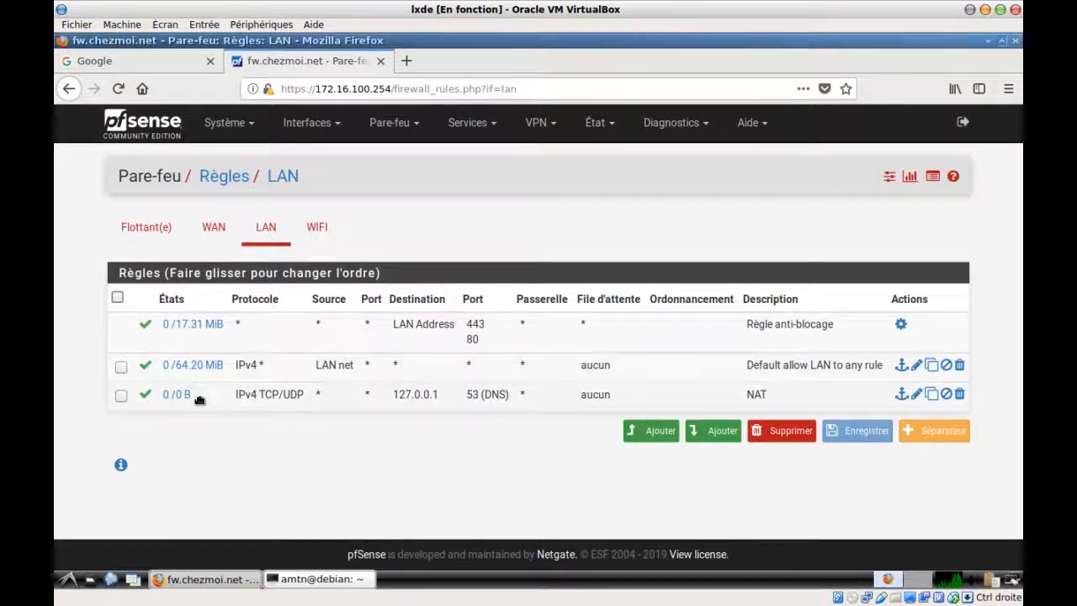
# Move the NAT DNS rule above the default allow-LAN rule, save, apply, and return to NAT
pyautogui.moveTo(210, 397); pyautogui.dragTo(216, 363)
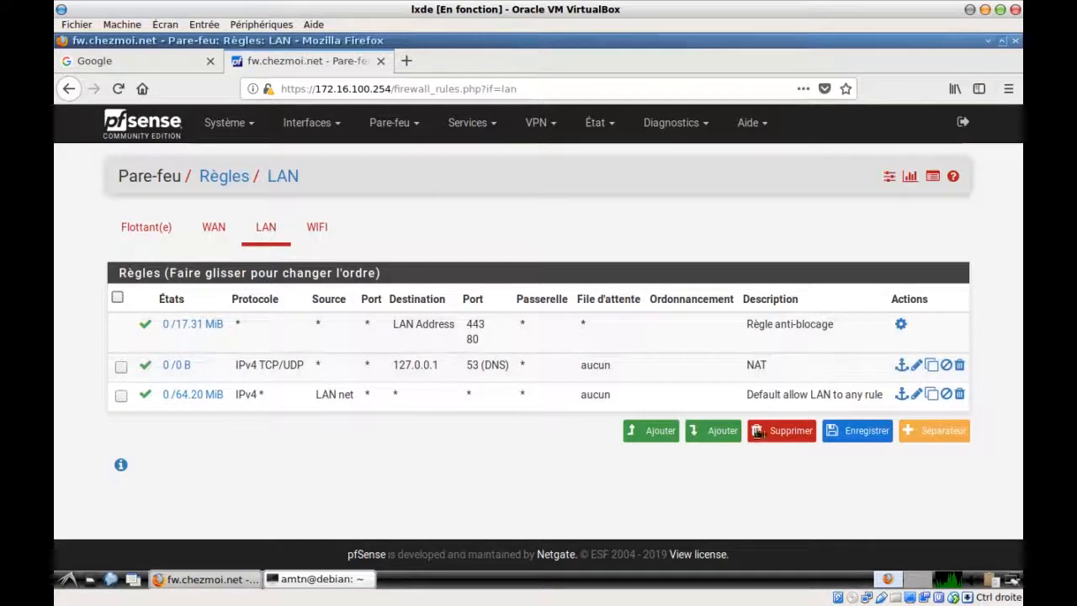
pyautogui.click(844, 433)
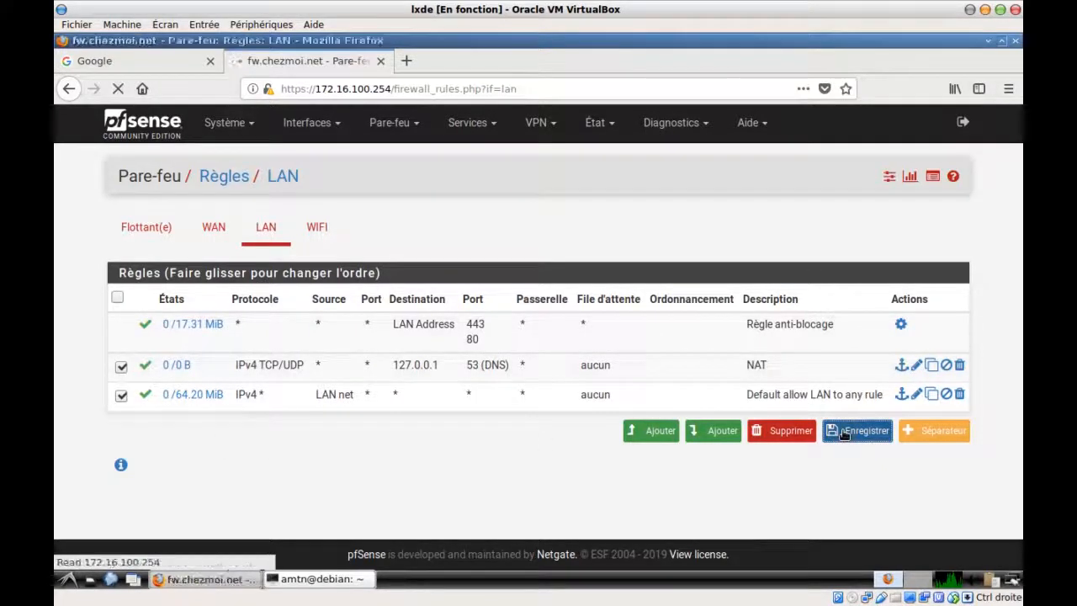
pyautogui.click(891, 239)
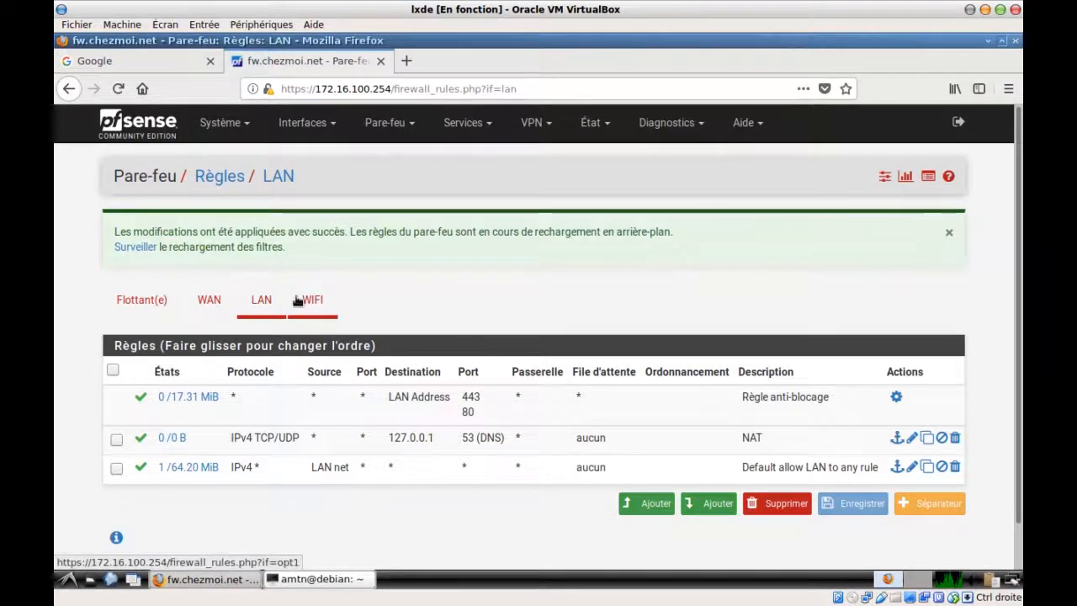
pyautogui.click(389, 123)
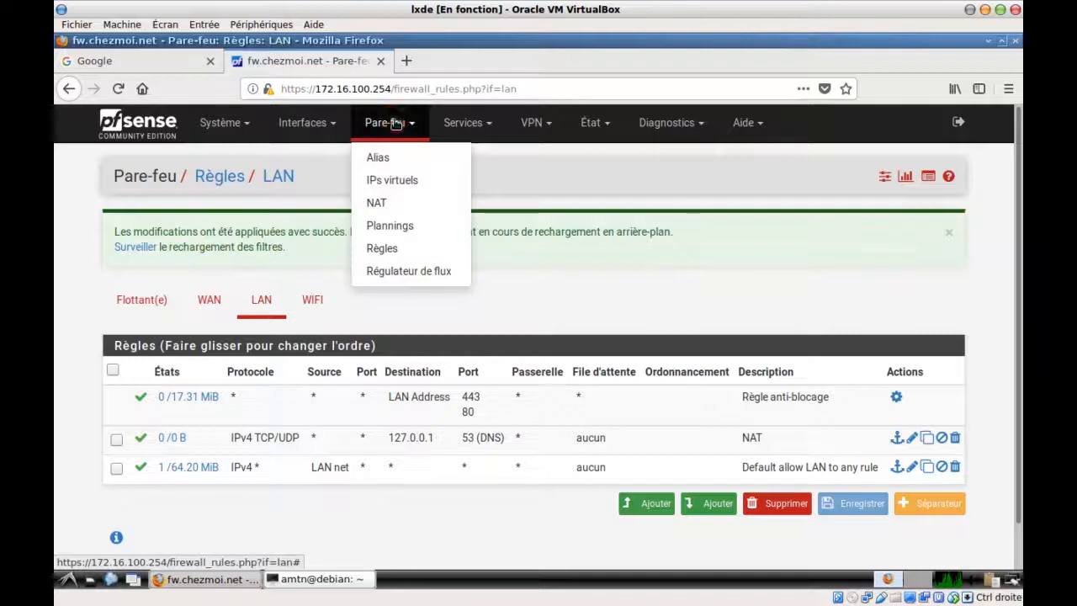
pyautogui.click(392, 204)
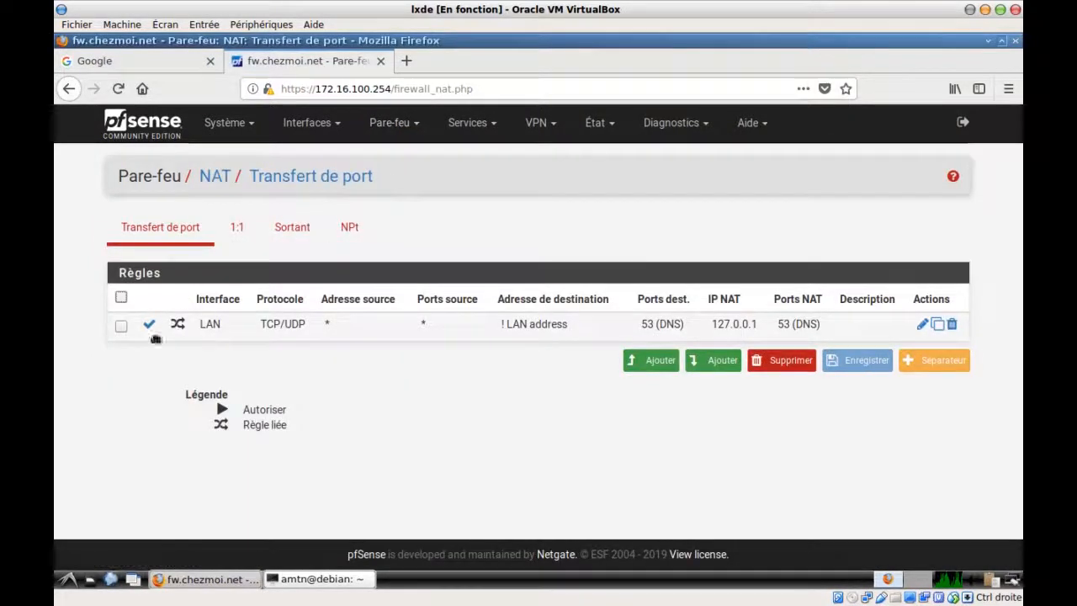
# Duplicate the LAN DNS redirect rule for the WIFI interface, targeting 127.0.0.1
pyautogui.click(939, 328)
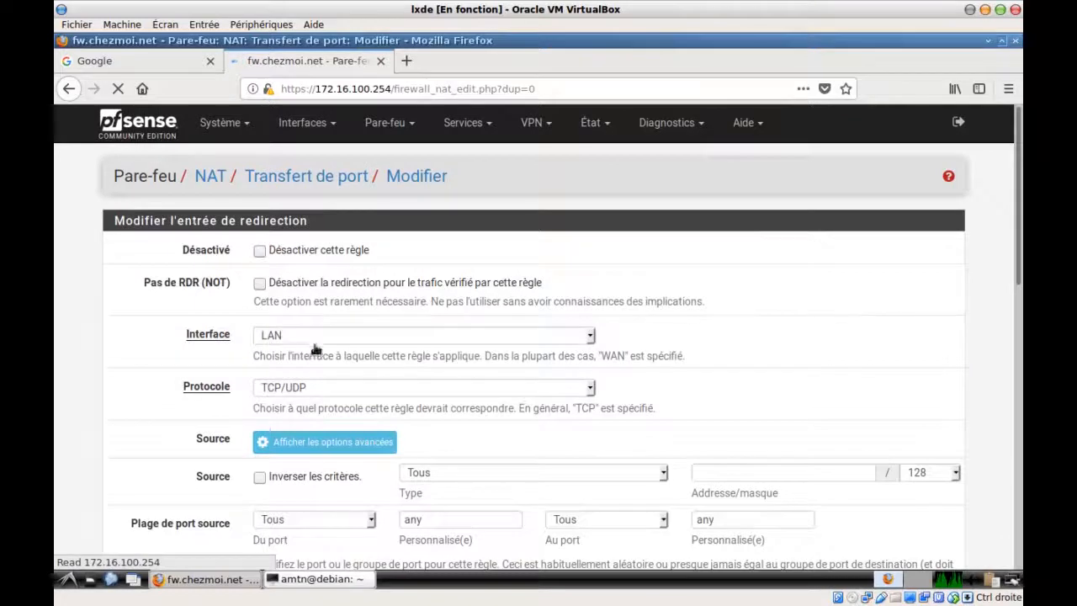
pyautogui.click(282, 335)
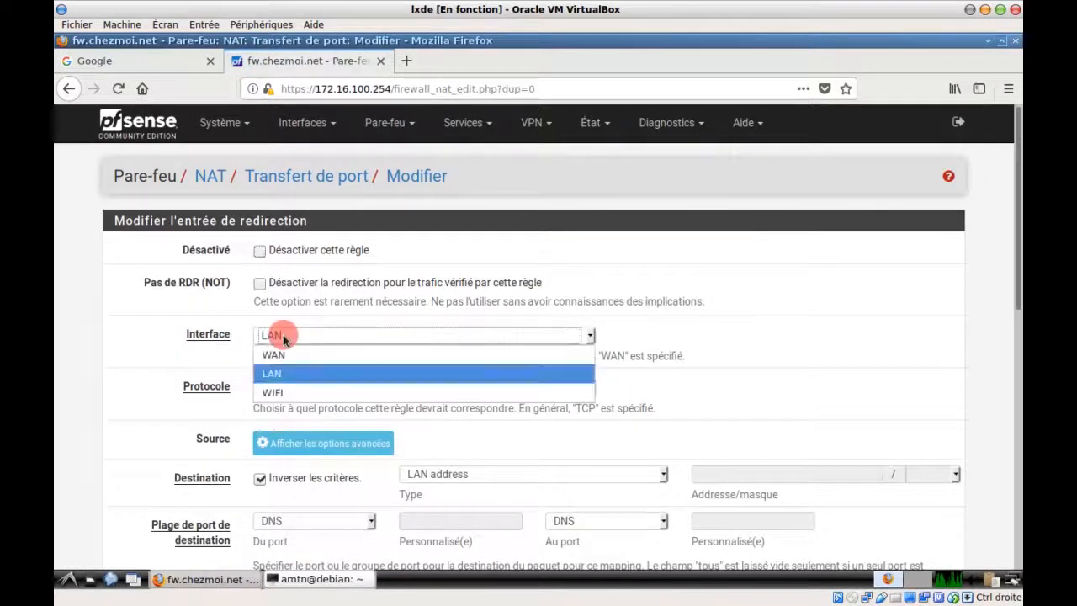
pyautogui.click(289, 392)
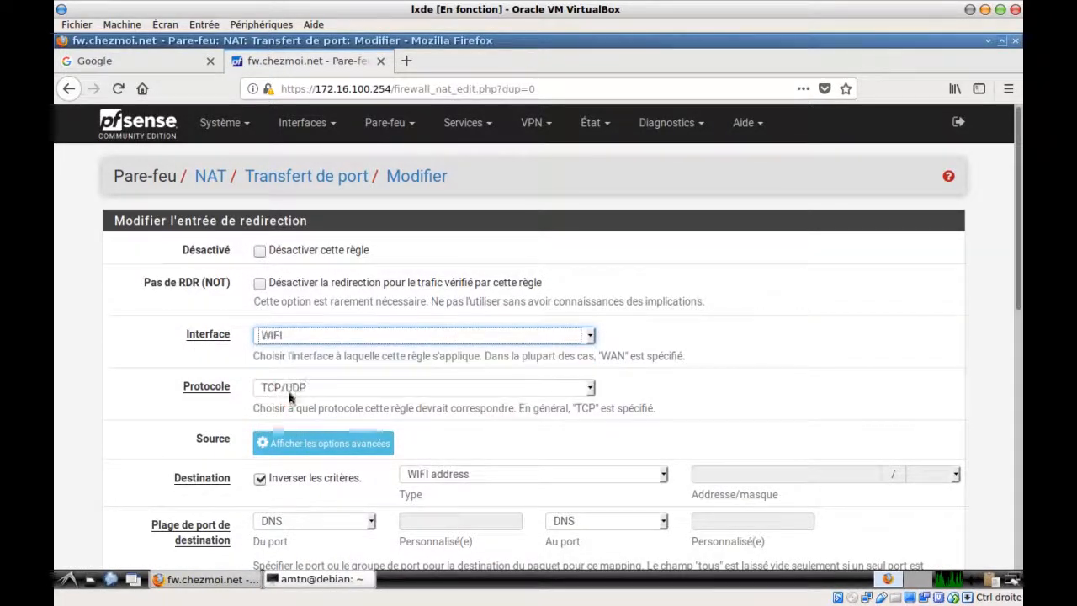
pyautogui.scroll(-1, 148, 375)
pyautogui.scroll(-3, 148, 376)
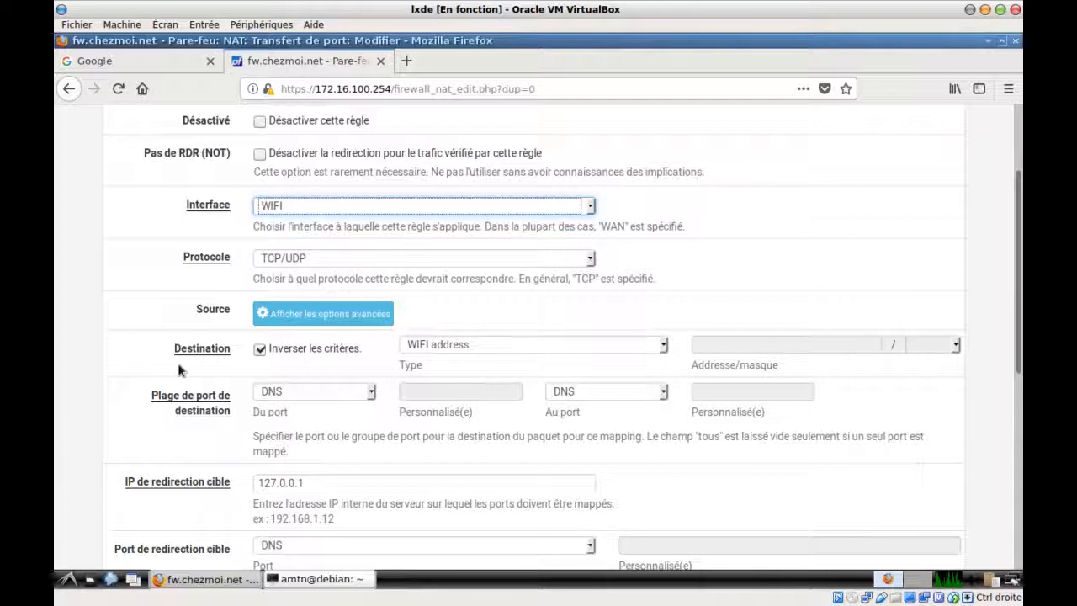
pyautogui.scroll(-2, 179, 362)
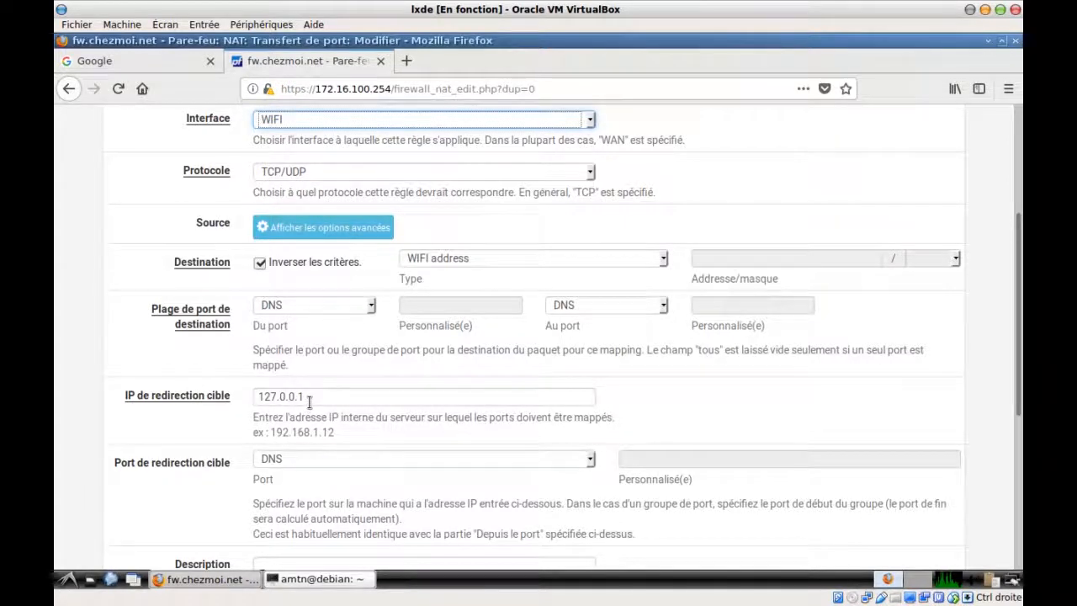
pyautogui.moveTo(309, 402); pyautogui.dragTo(238, 405)
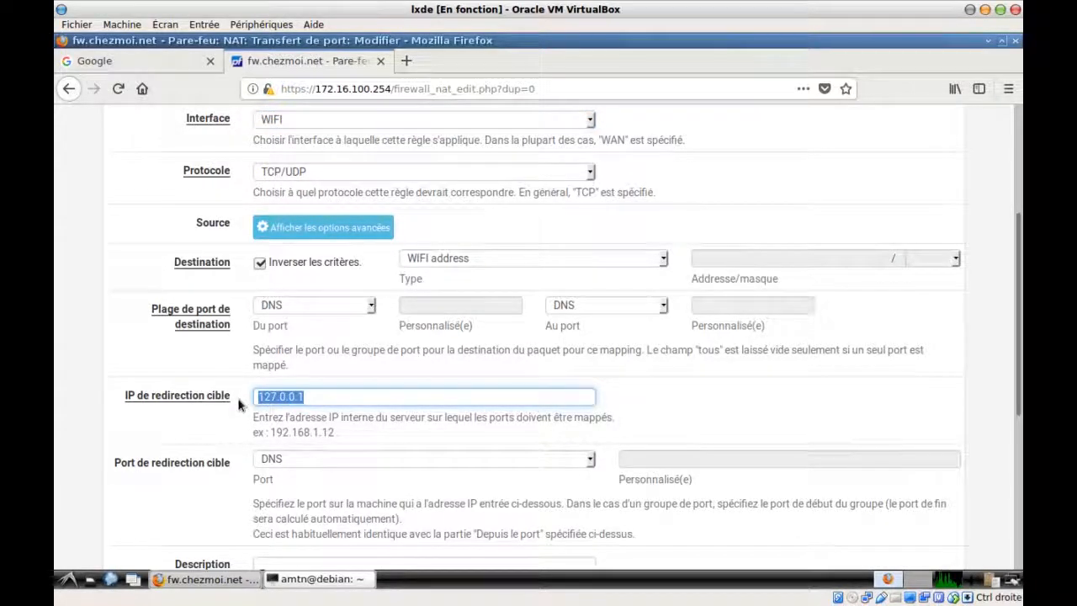
pyautogui.scroll(-2, 244, 410)
pyautogui.scroll(-4, 277, 393)
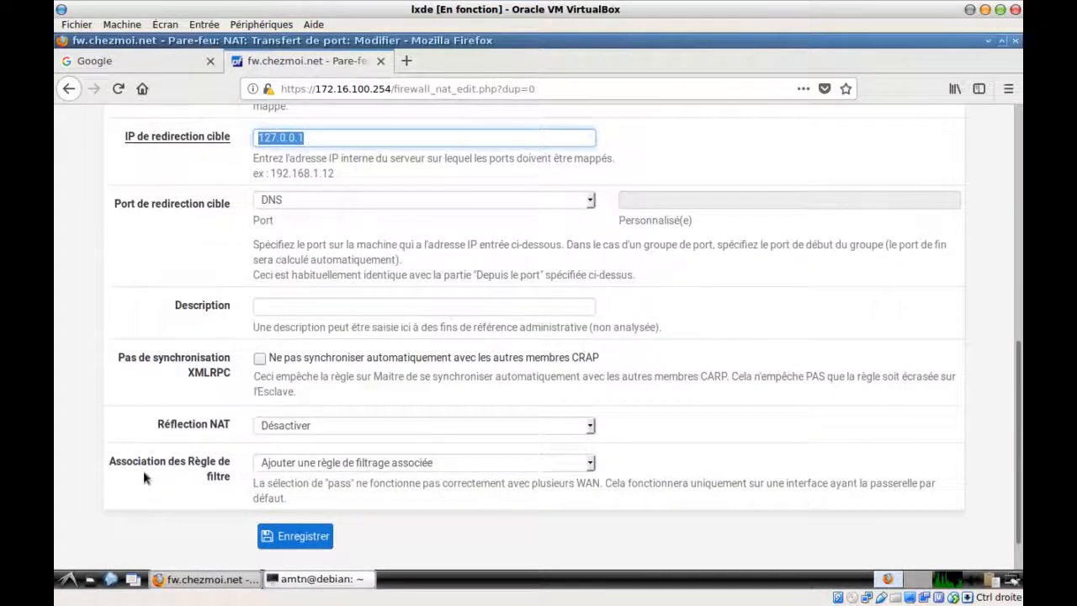
pyautogui.scroll(-1, 196, 444)
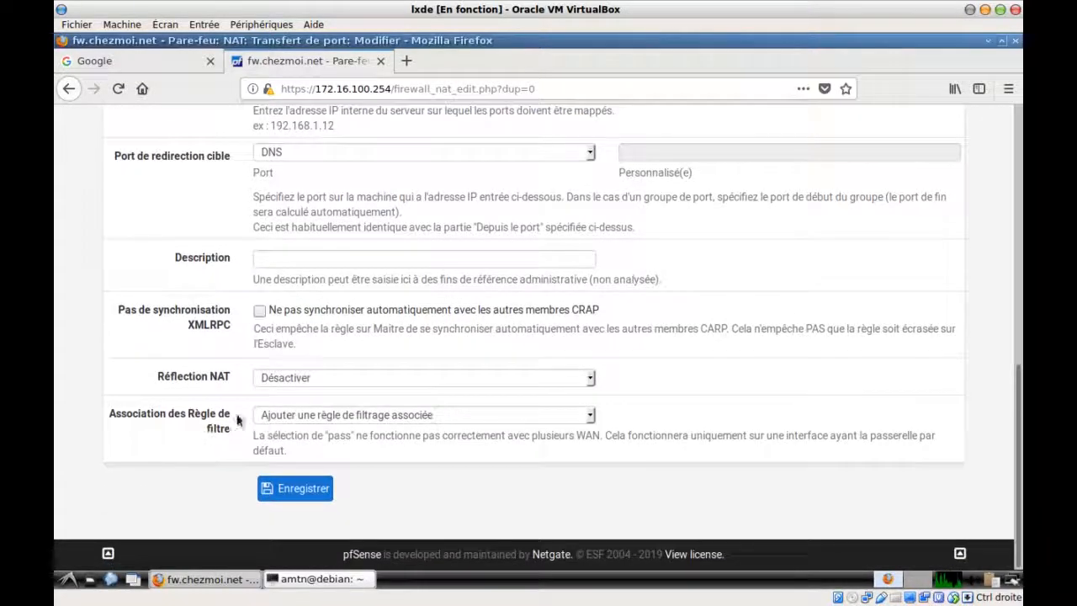
# Save the WIFI DNS redirect rule and apply the NAT changes
pyautogui.click(303, 487)
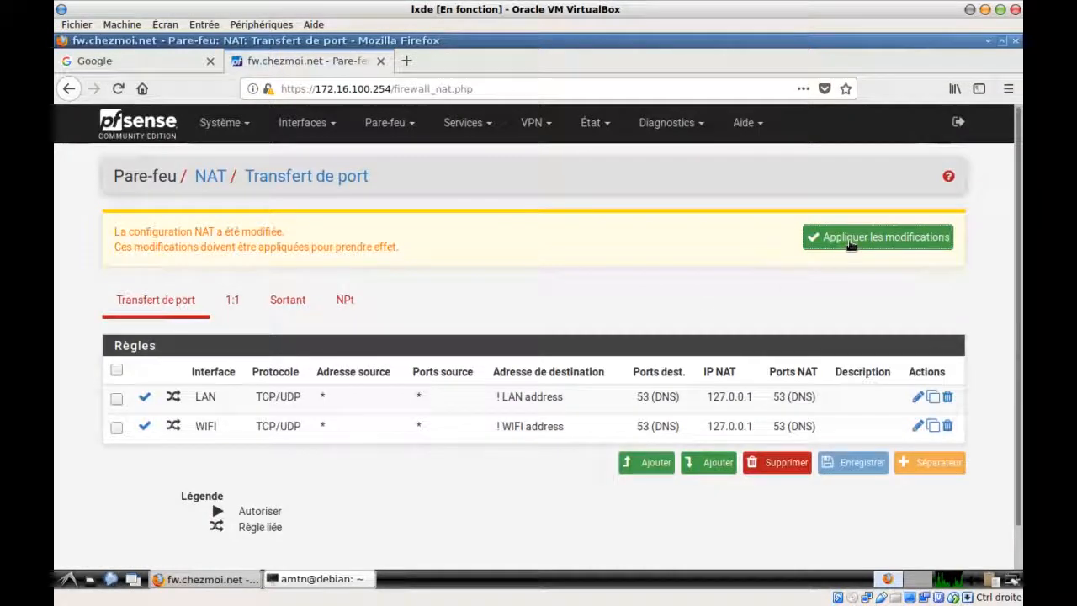
pyautogui.click(852, 243)
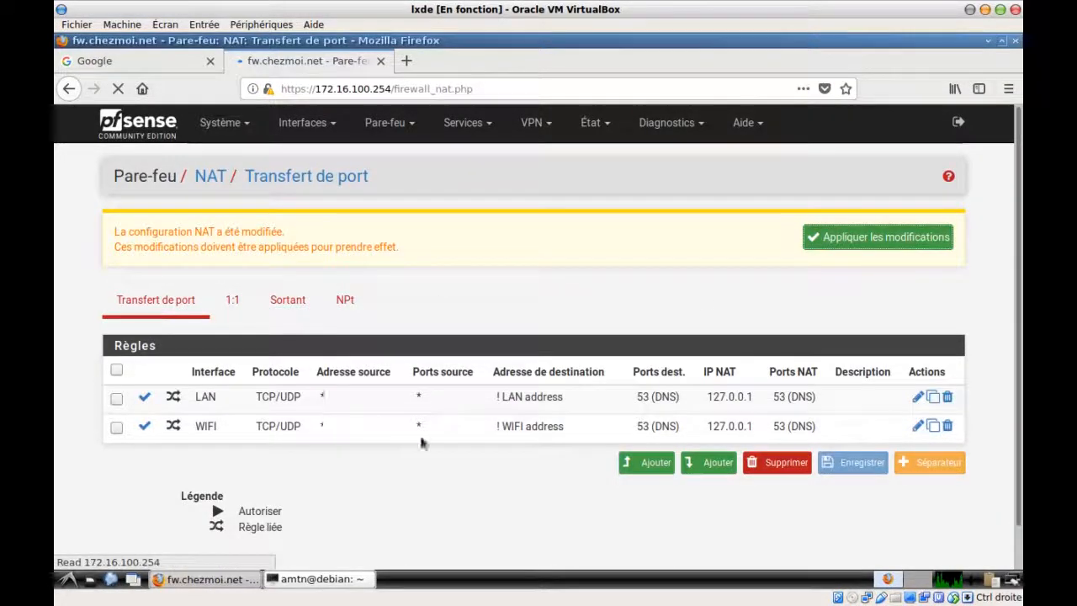
pyautogui.click(405, 126)
# Move the WIFI NAT DNS rule above the allow-all rule, then save and apply
pyautogui.click(401, 250)
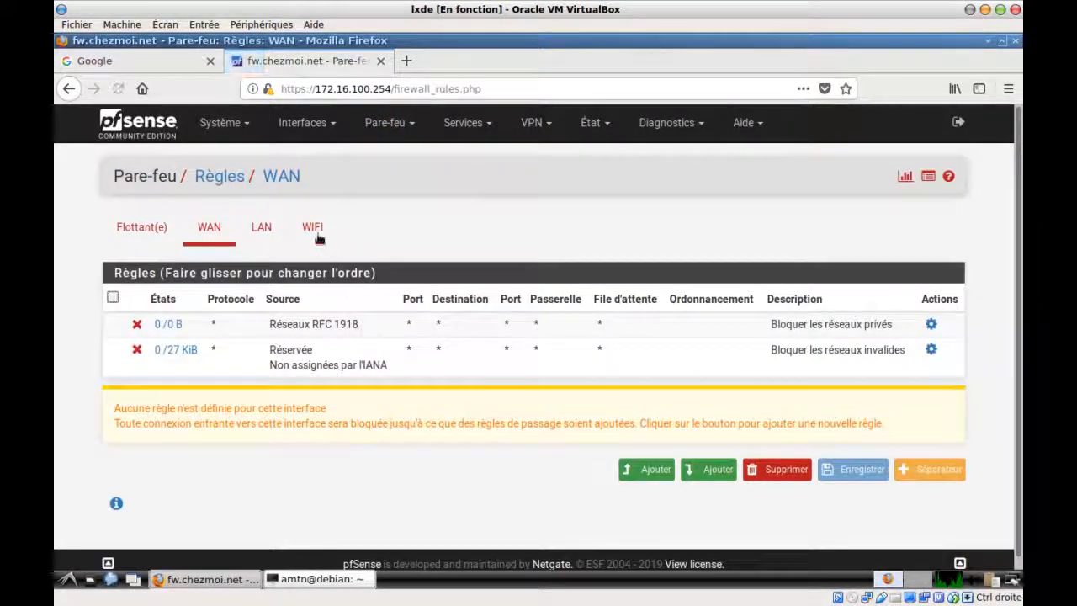
pyautogui.click(313, 228)
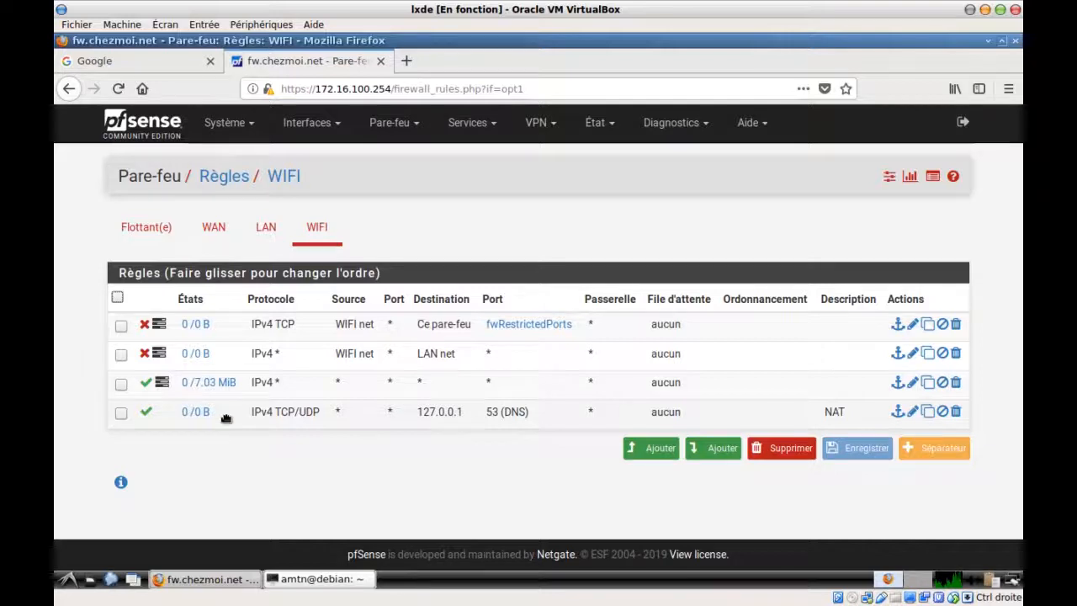
pyautogui.moveTo(225, 418); pyautogui.dragTo(227, 382)
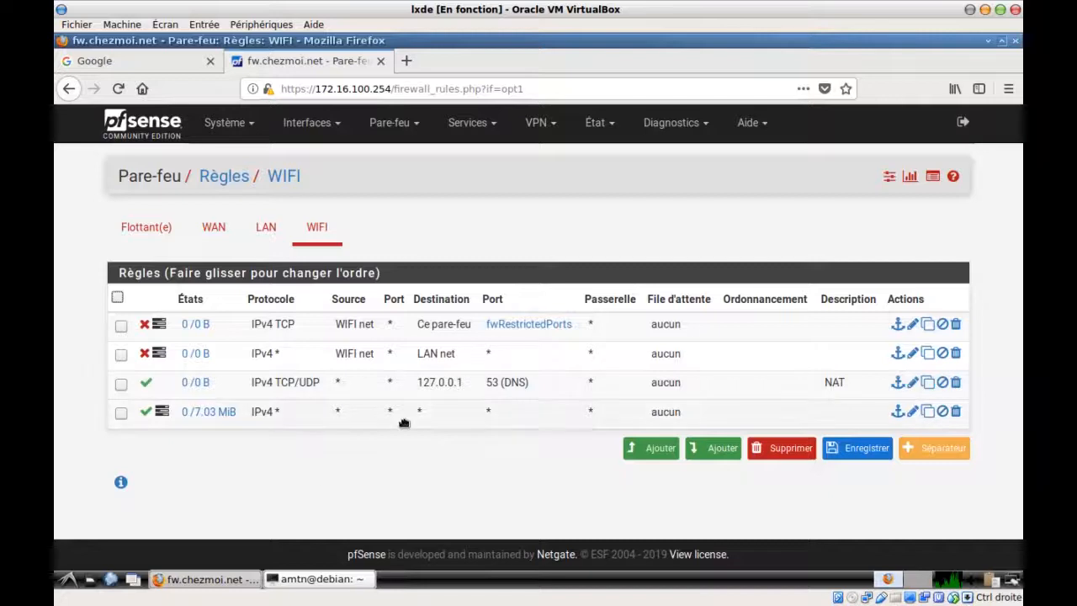
pyautogui.click(860, 449)
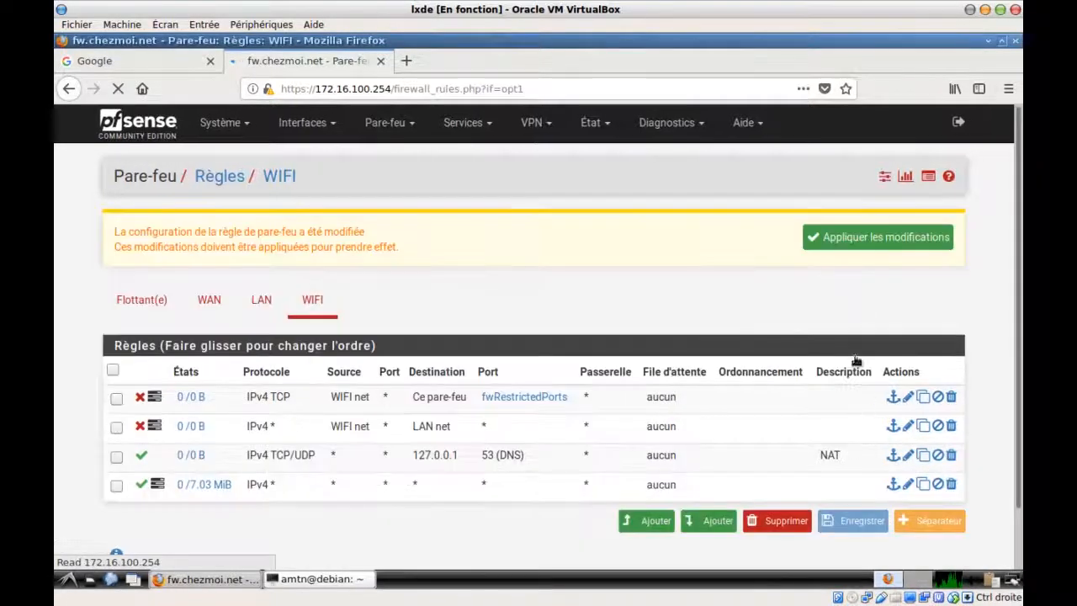
pyautogui.click(867, 239)
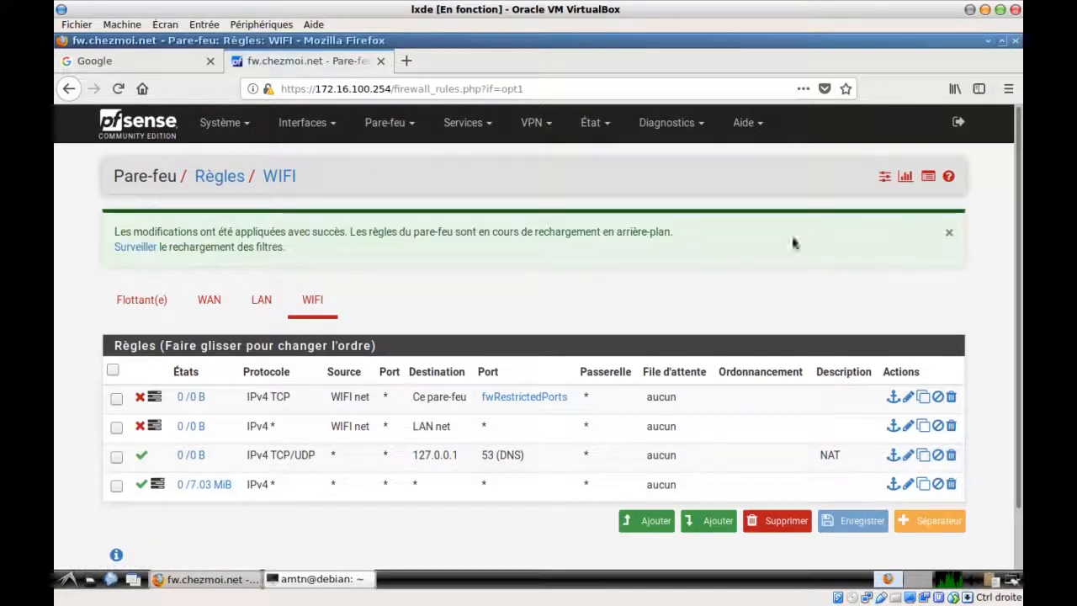
# Monitor the filter reload, then return to the NAT port forward list
pyautogui.click(135, 247)
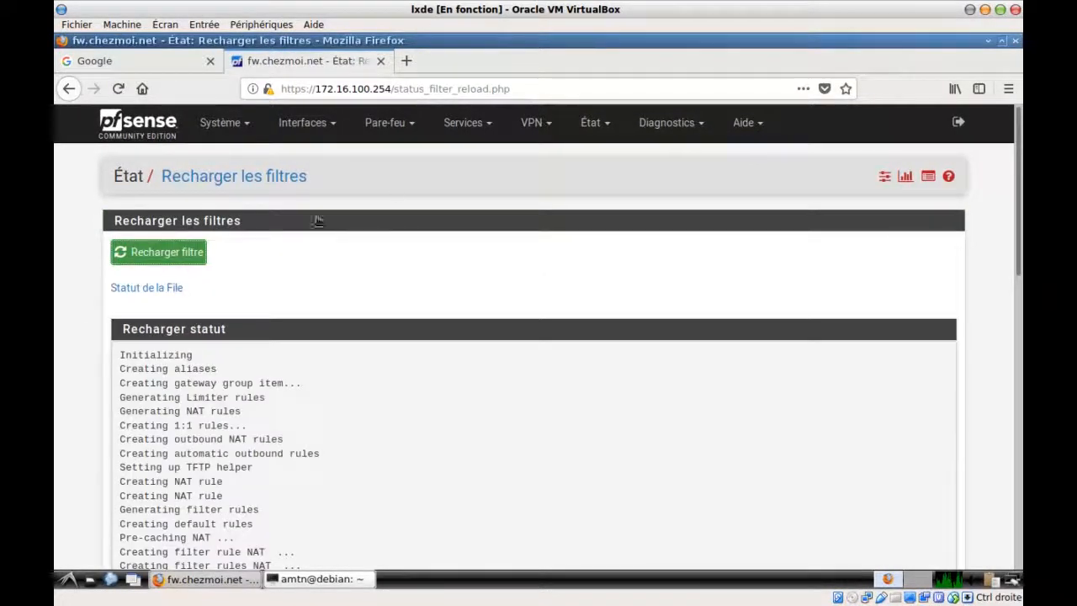
pyautogui.click(405, 124)
pyautogui.click(377, 202)
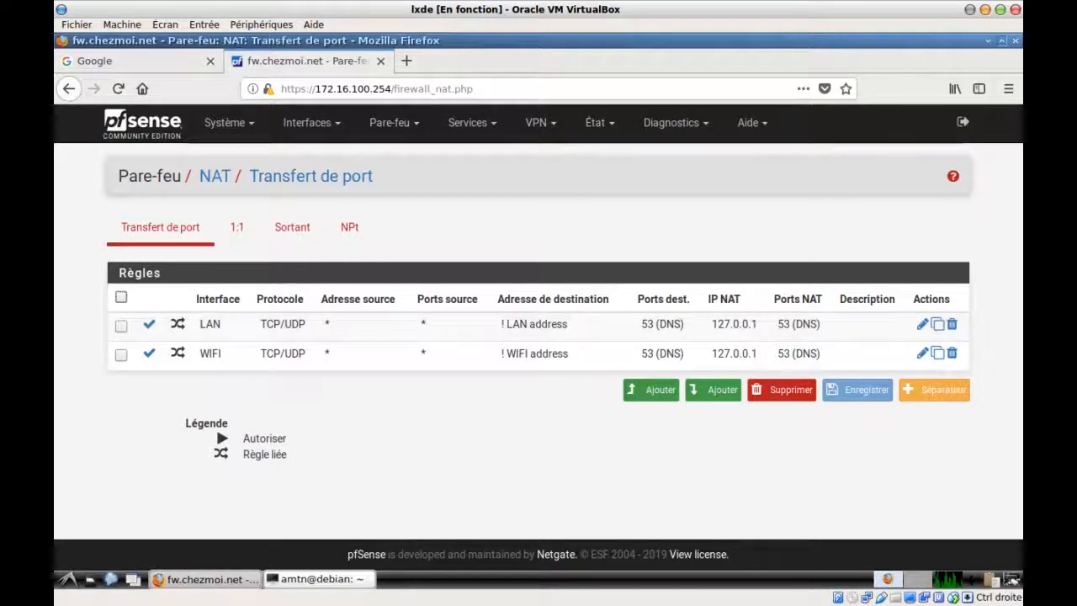
# Inspect the Wicd wired connection properties and cancel without changes
pyautogui.click(1011, 579)
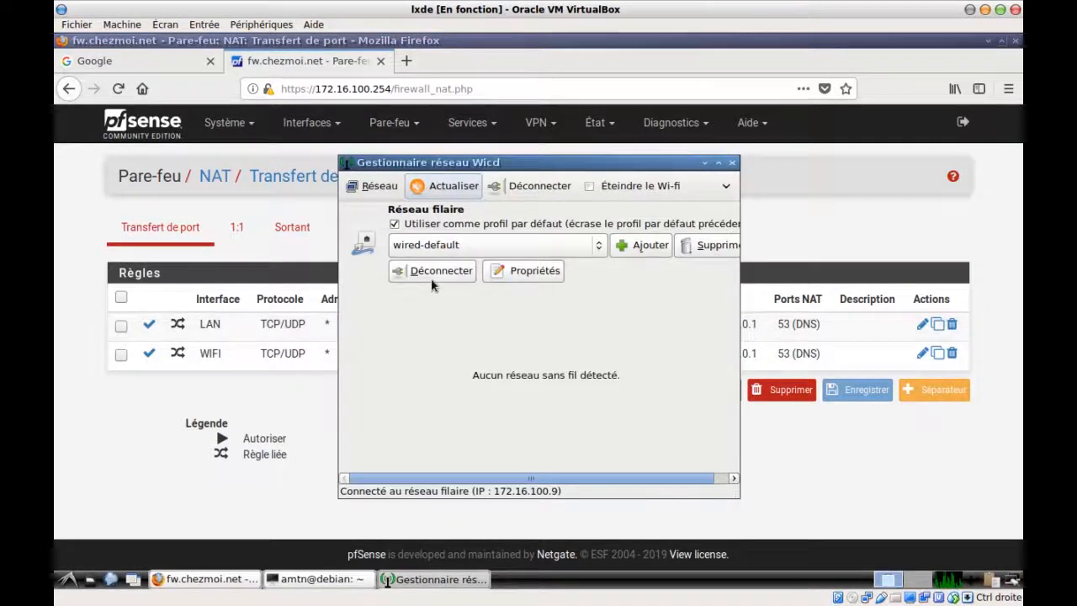
pyautogui.click(526, 271)
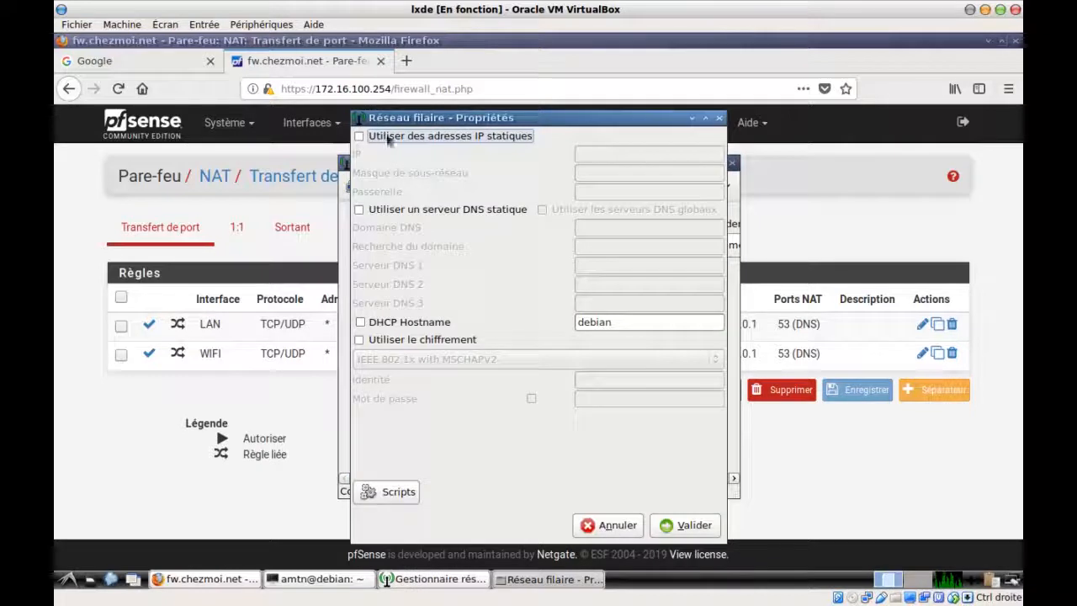
pyautogui.click(612, 525)
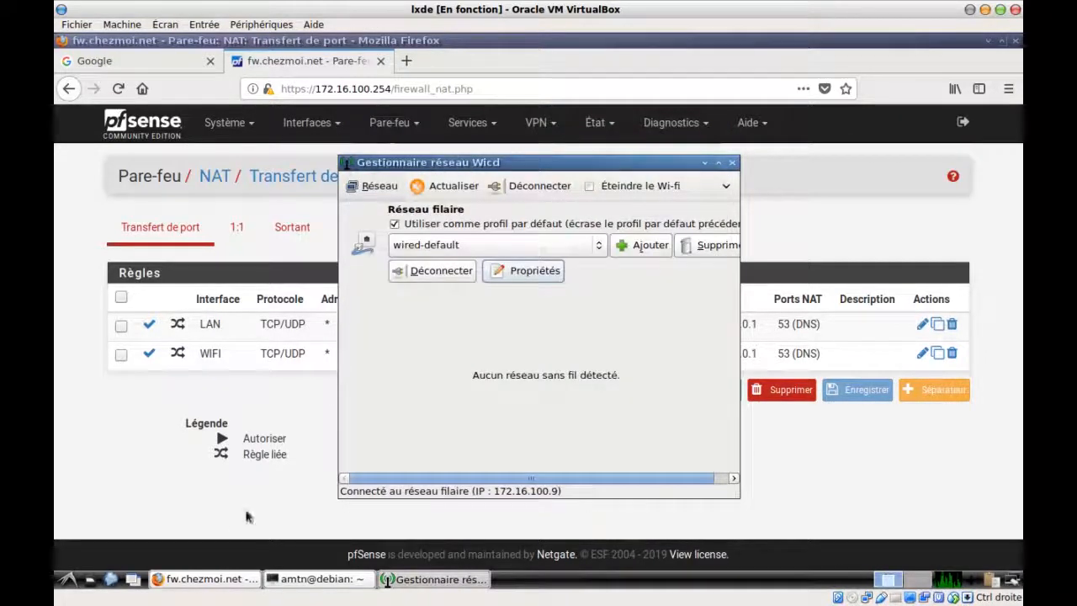
# Rerun cat /etc/resolv.conf to confirm nameservers 8.8.8.8 and 8.8.4.4, then return to pfSense
pyautogui.click(297, 580)
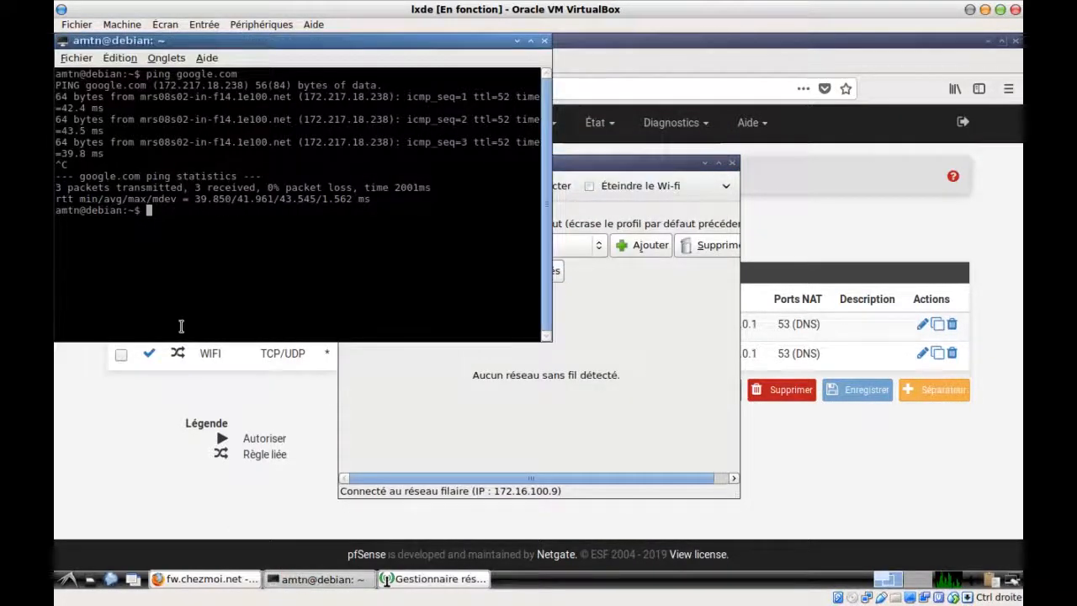
pyautogui.press('Up')
pyautogui.press('Up')
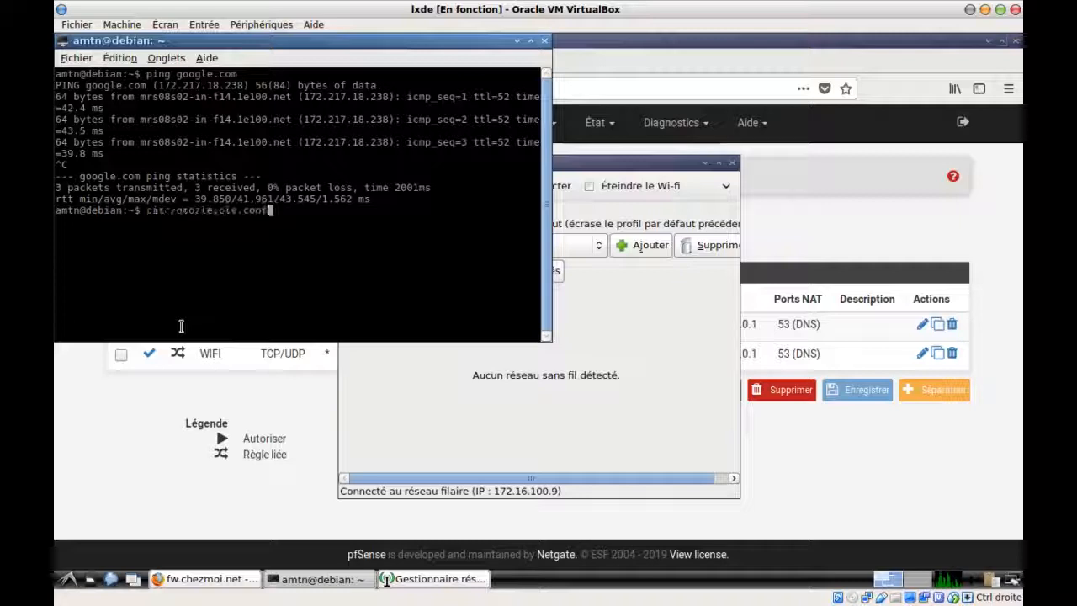
pyautogui.press('Return')
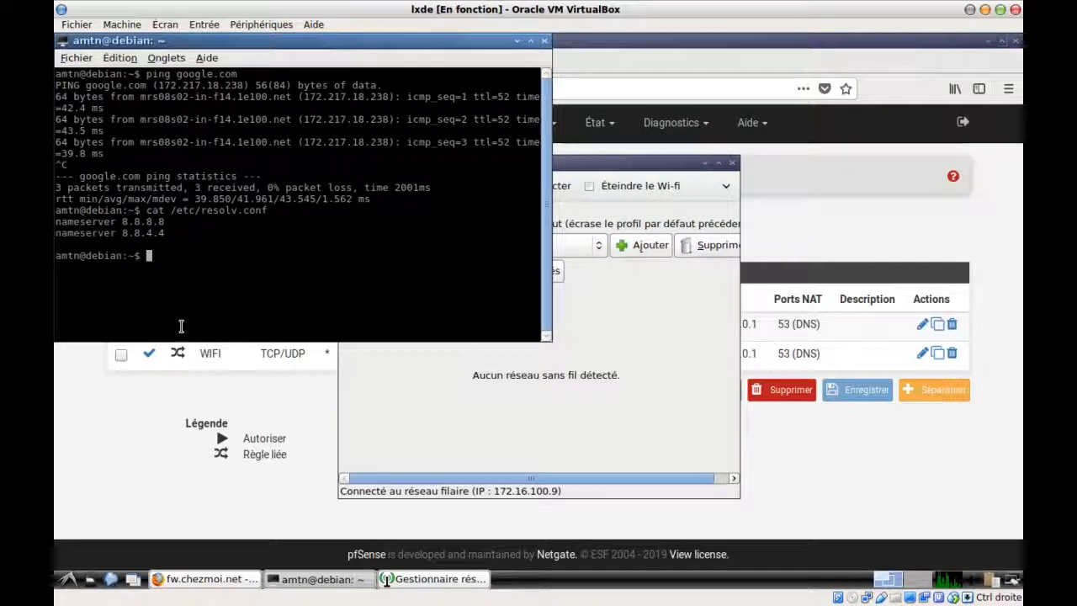
pyautogui.moveTo(124, 221); pyautogui.dragTo(181, 224)
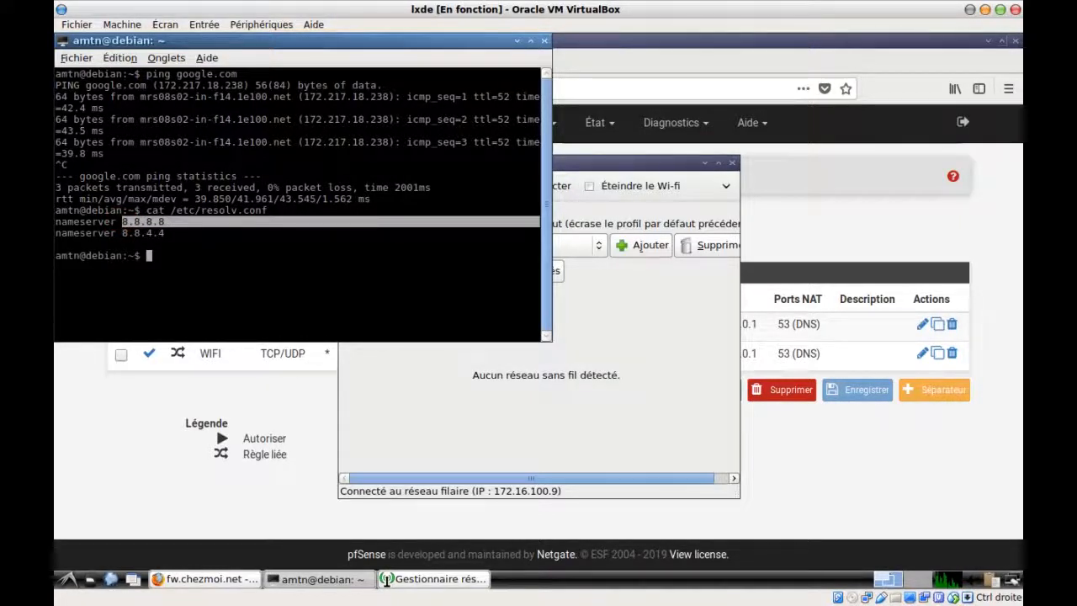
pyautogui.click(139, 223)
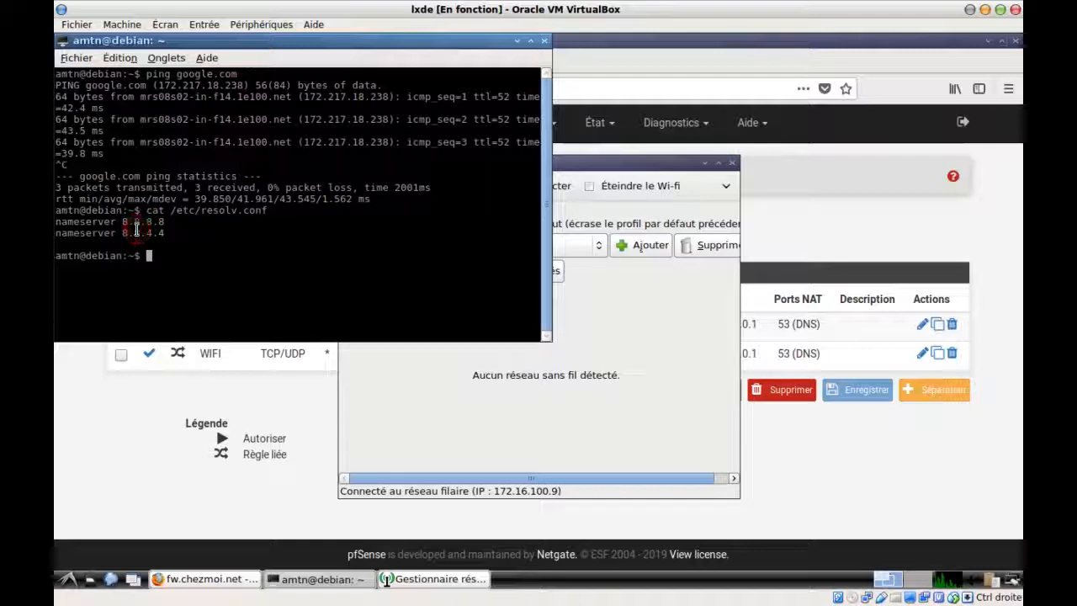
pyautogui.click(401, 413)
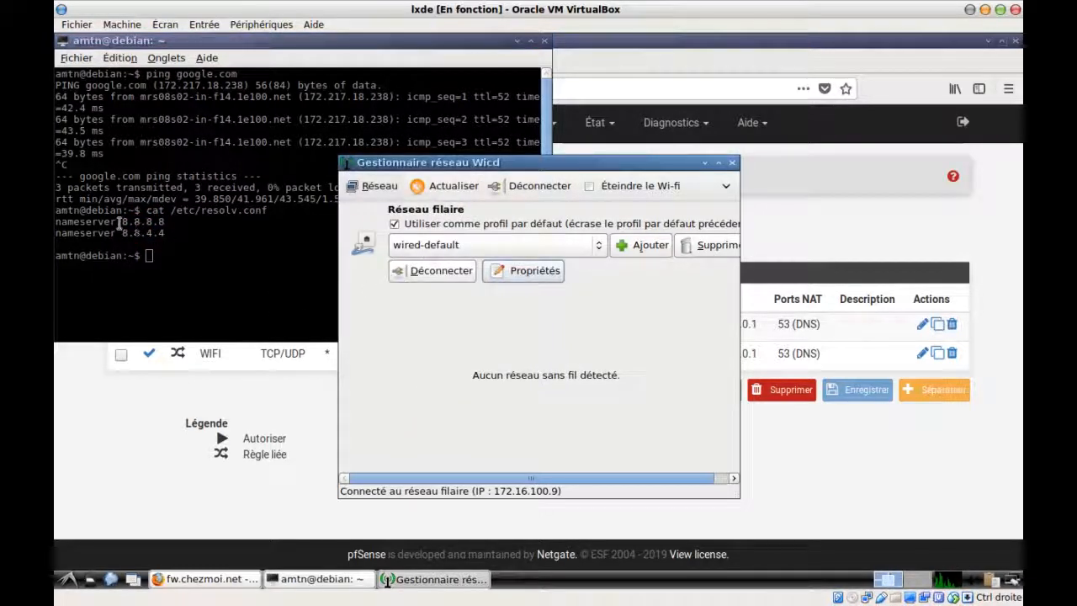
pyautogui.click(166, 265)
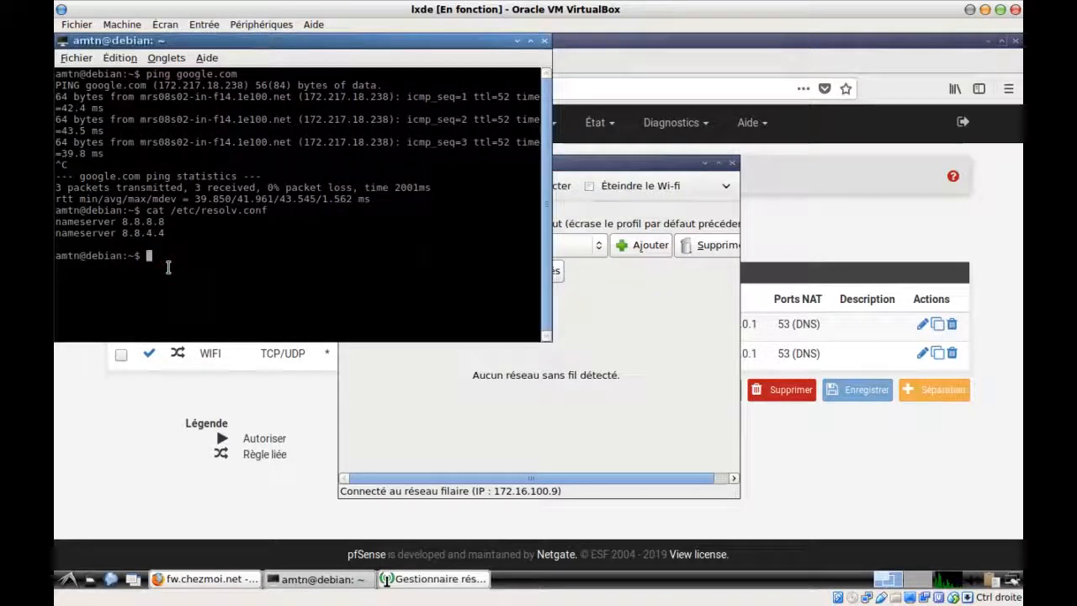
pyautogui.click(97, 446)
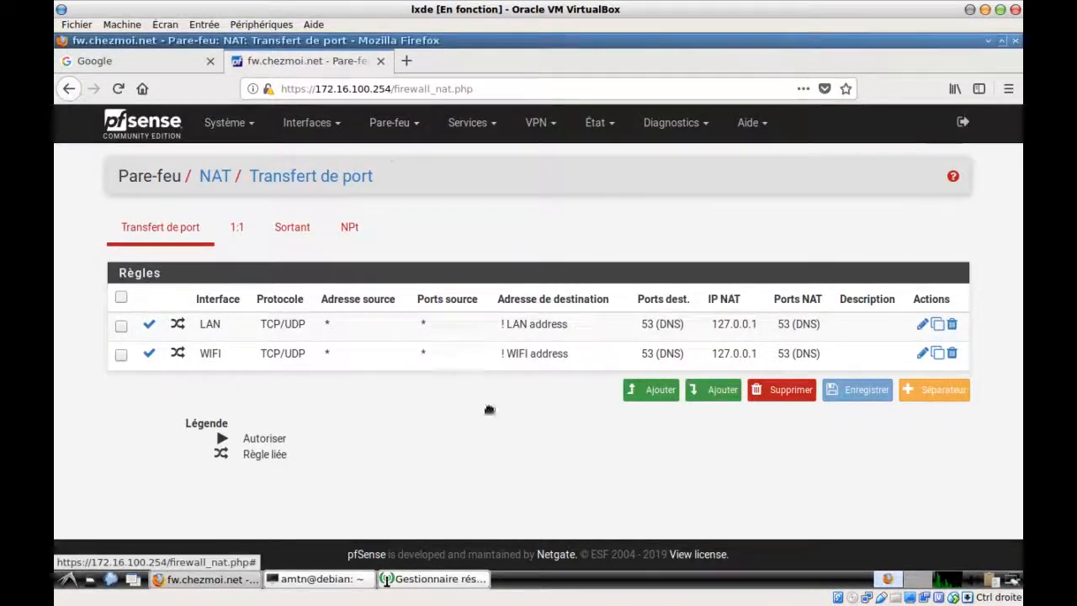
# Open a fresh Firefox tab and scroll through the OpenDNS content-filtering categories
pyautogui.click(406, 61)
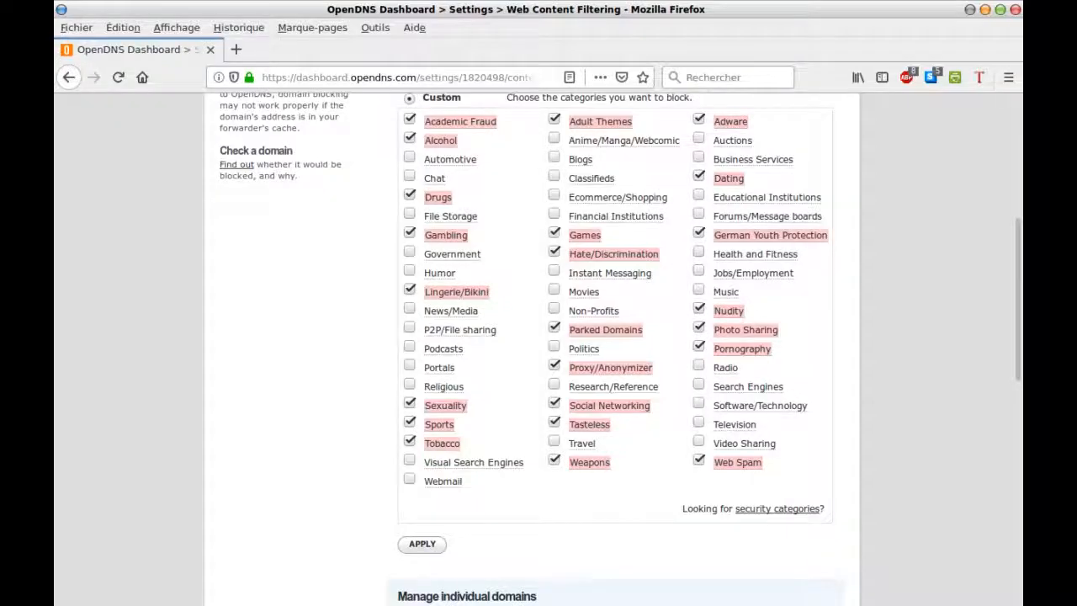
pyautogui.scroll(-5, 380, 424)
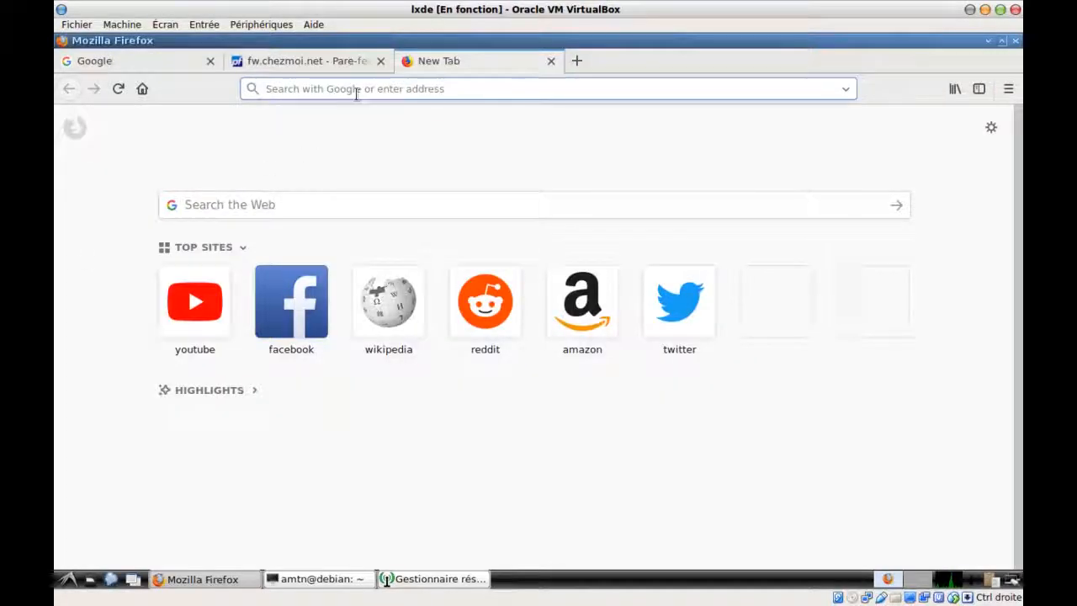
# Search Google for planetwin and open the planetwin365 result in a new tab
pyautogui.write('pla')
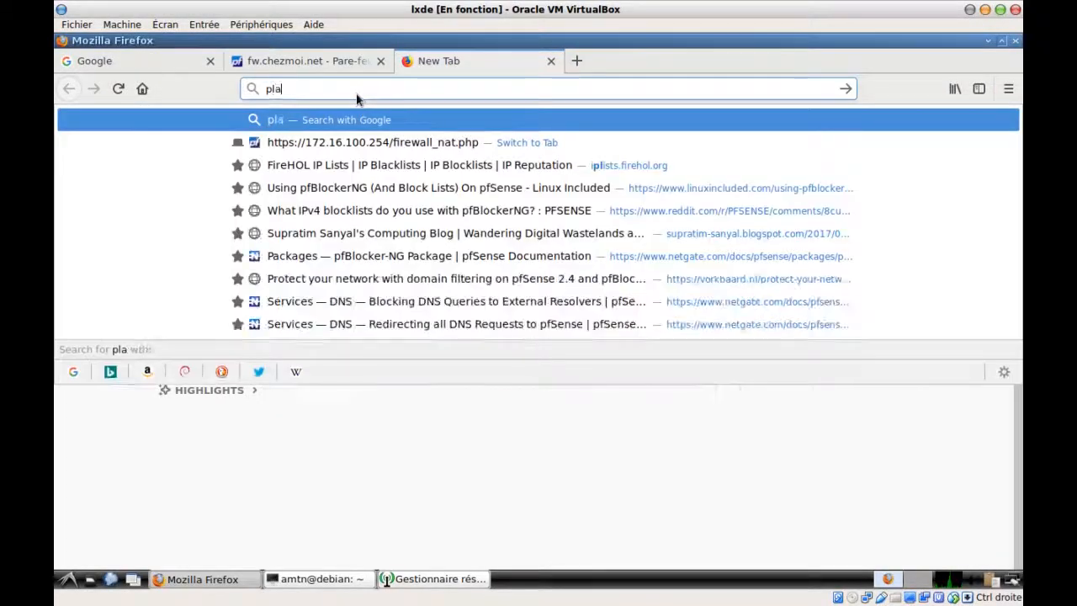
pyautogui.write('netwin')
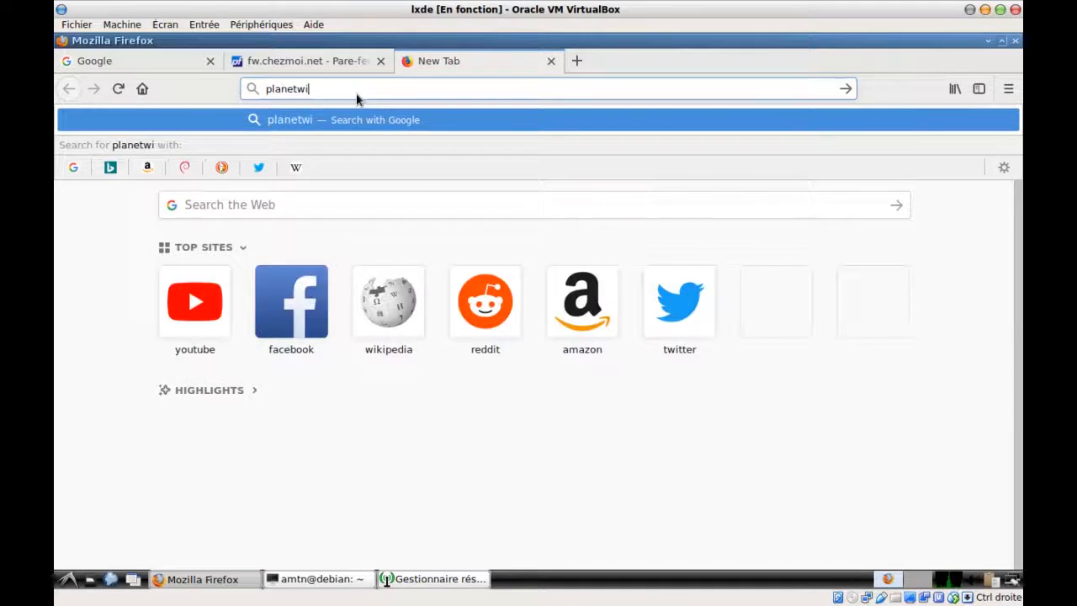
pyautogui.press('Return')
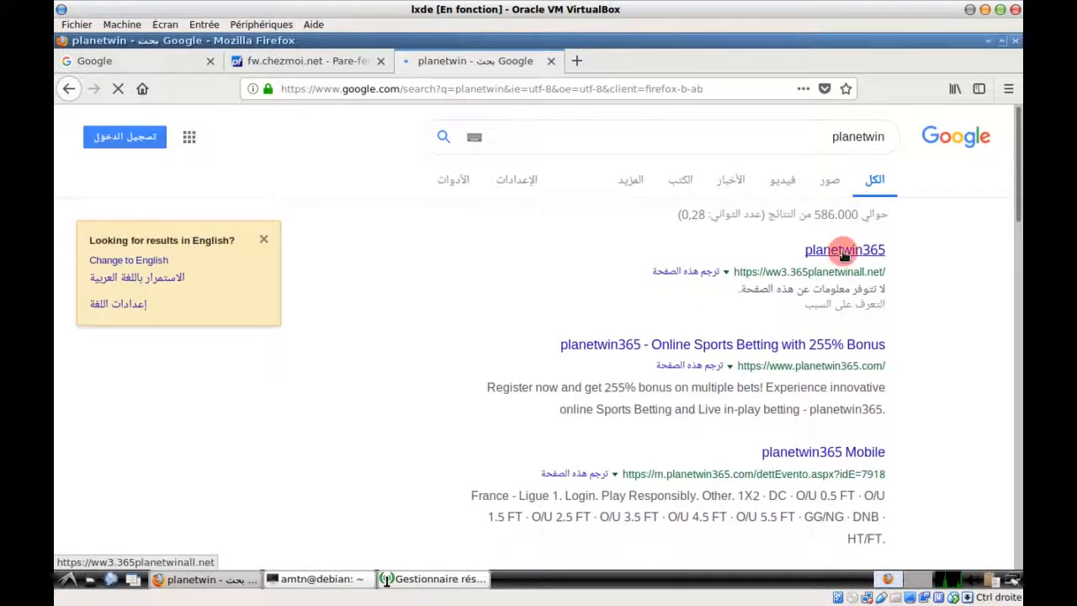
pyautogui.rightClick(845, 255)
pyautogui.click(852, 265)
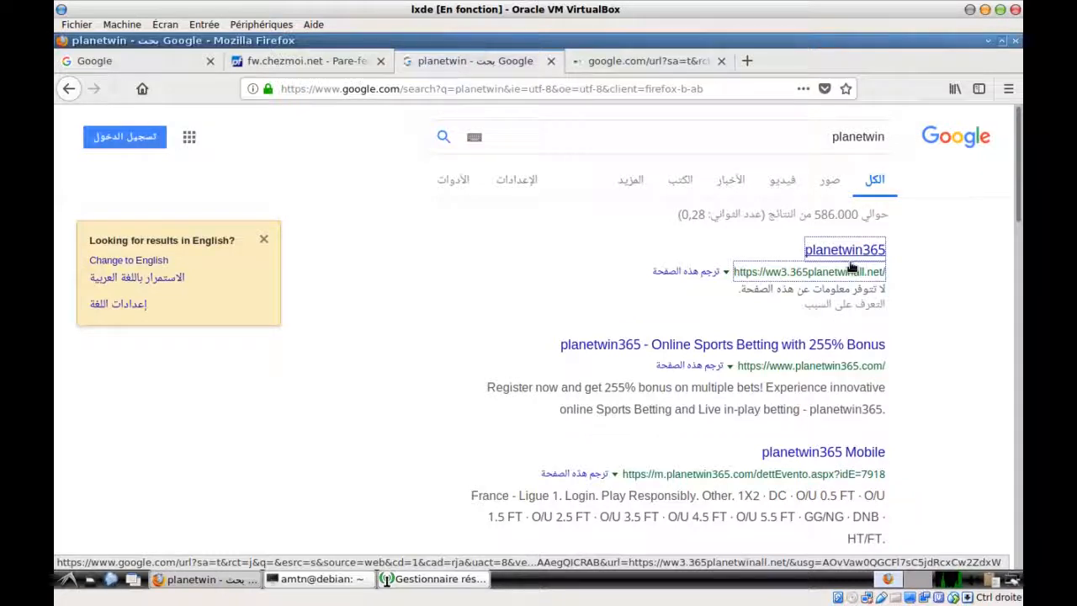
pyautogui.click(668, 65)
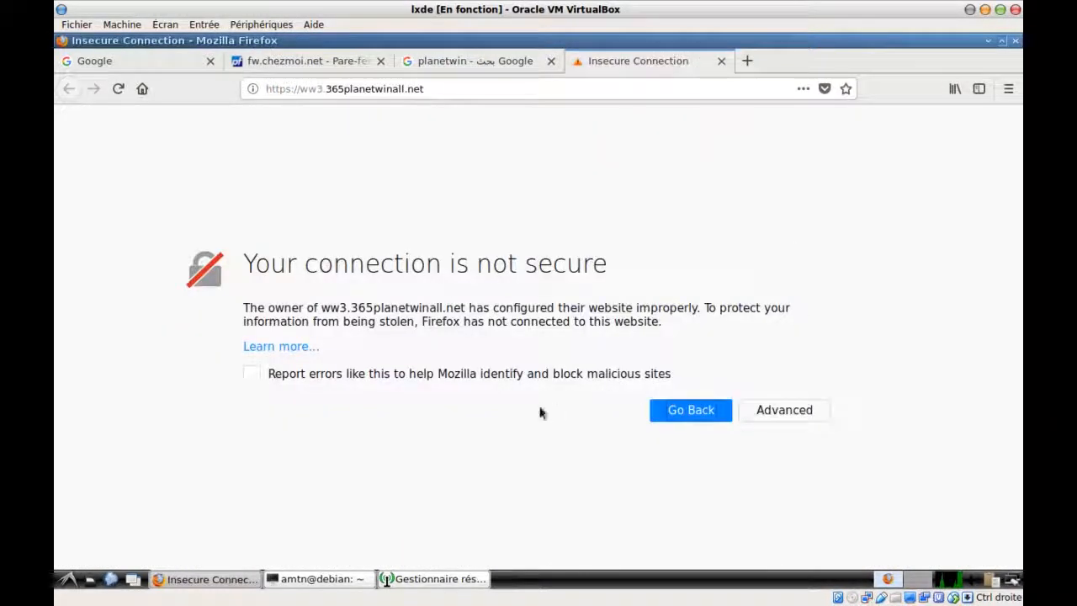
# Add a certificate exception twice; planetwin365 still fails to load, so close its tab
pyautogui.click(784, 412)
pyautogui.scroll(-3, 783, 421)
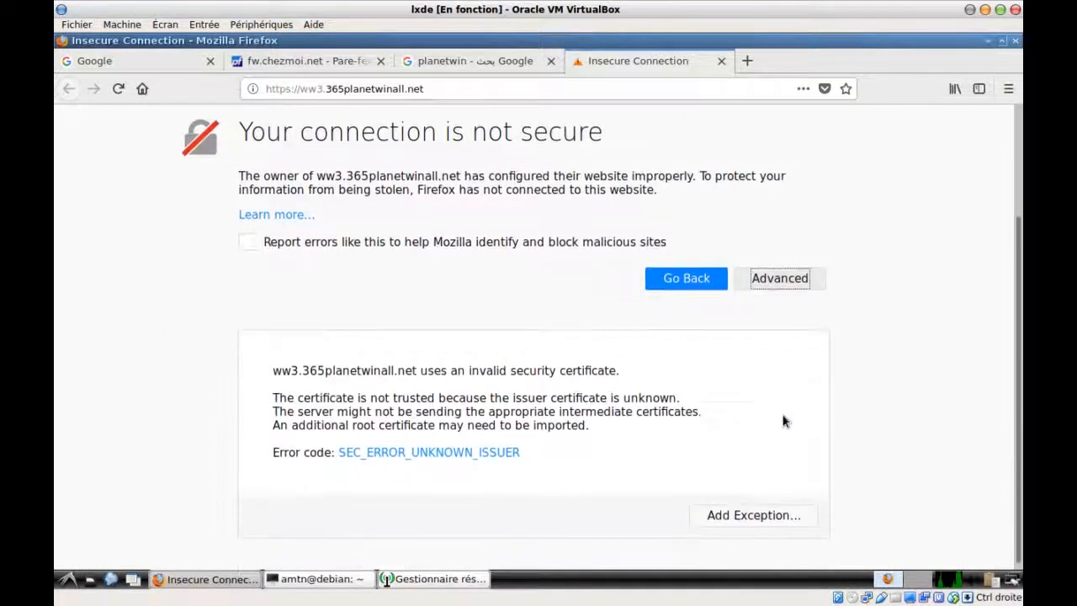
pyautogui.click(781, 511)
pyautogui.click(310, 424)
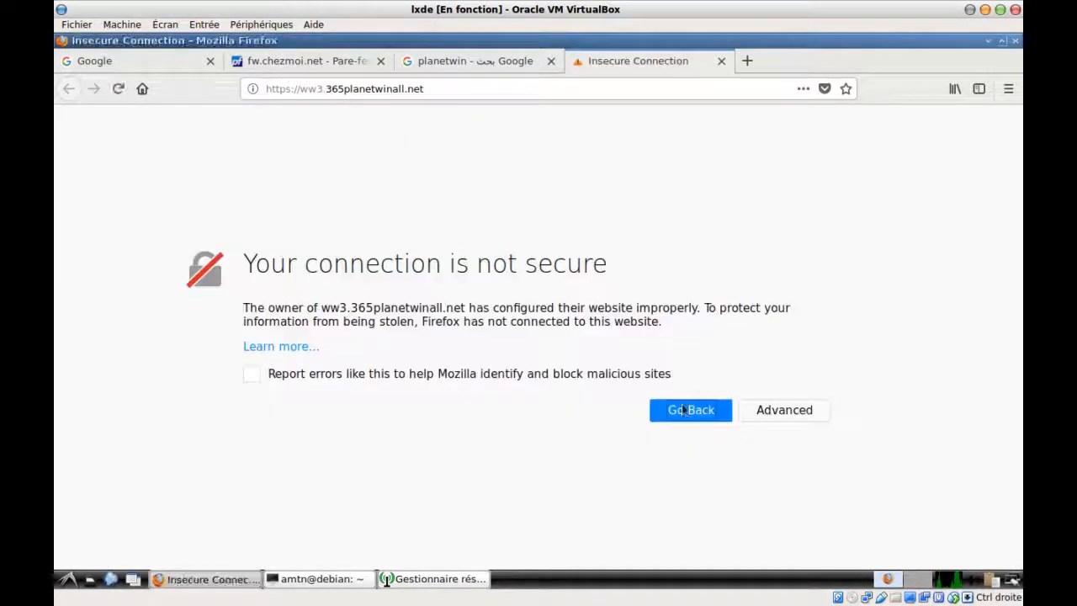
pyautogui.click(764, 409)
pyautogui.scroll(-3, 743, 455)
pyautogui.click(745, 511)
pyautogui.click(319, 425)
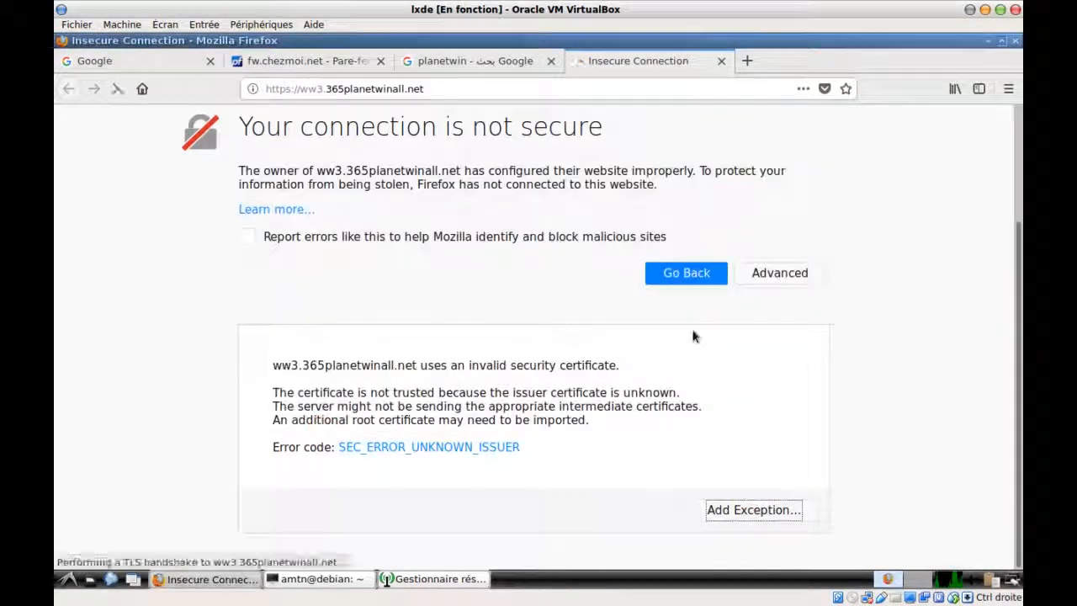
pyautogui.click(721, 61)
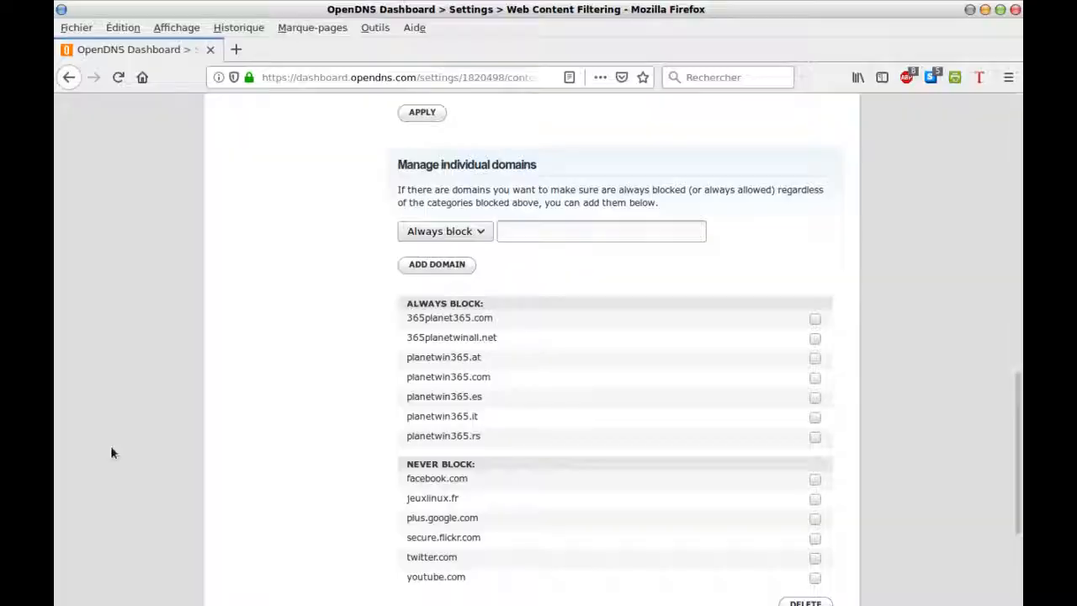
pyautogui.scroll(5, 311, 418)
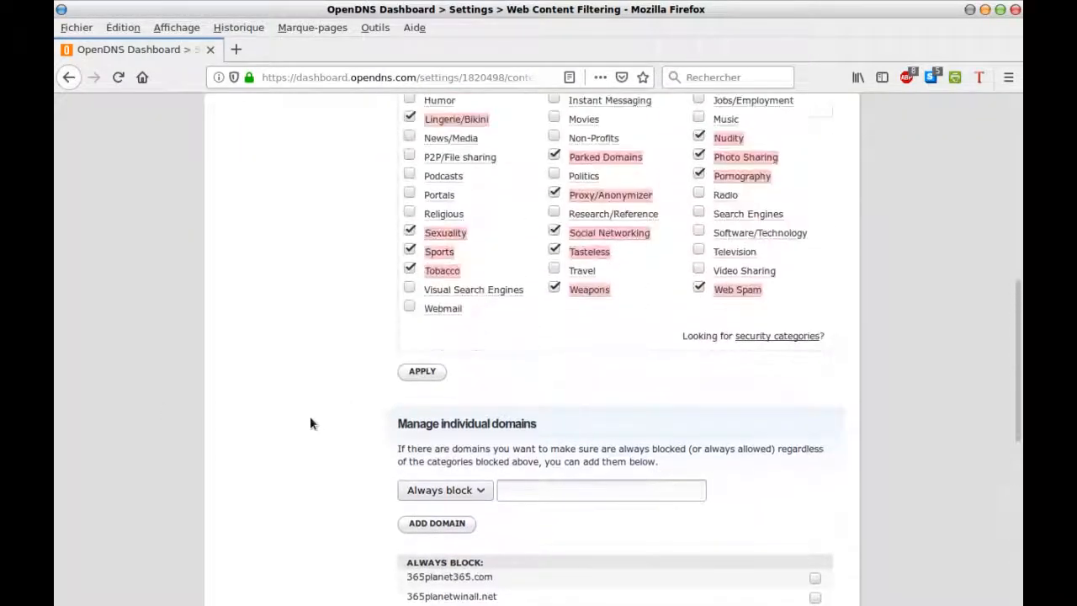
pyautogui.scroll(1, 310, 423)
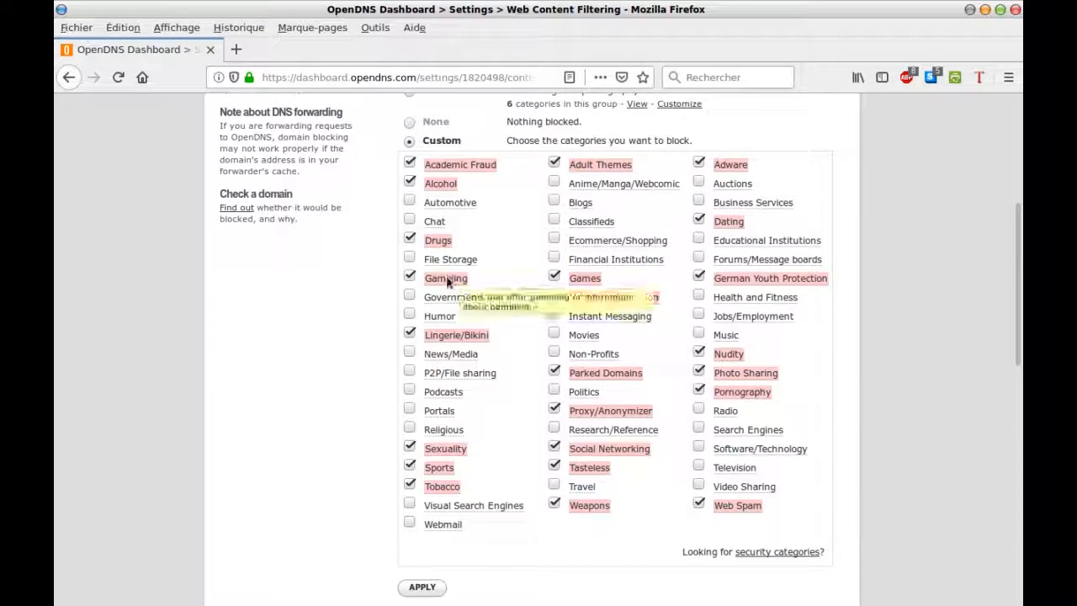
pyautogui.scroll(-1, 380, 387)
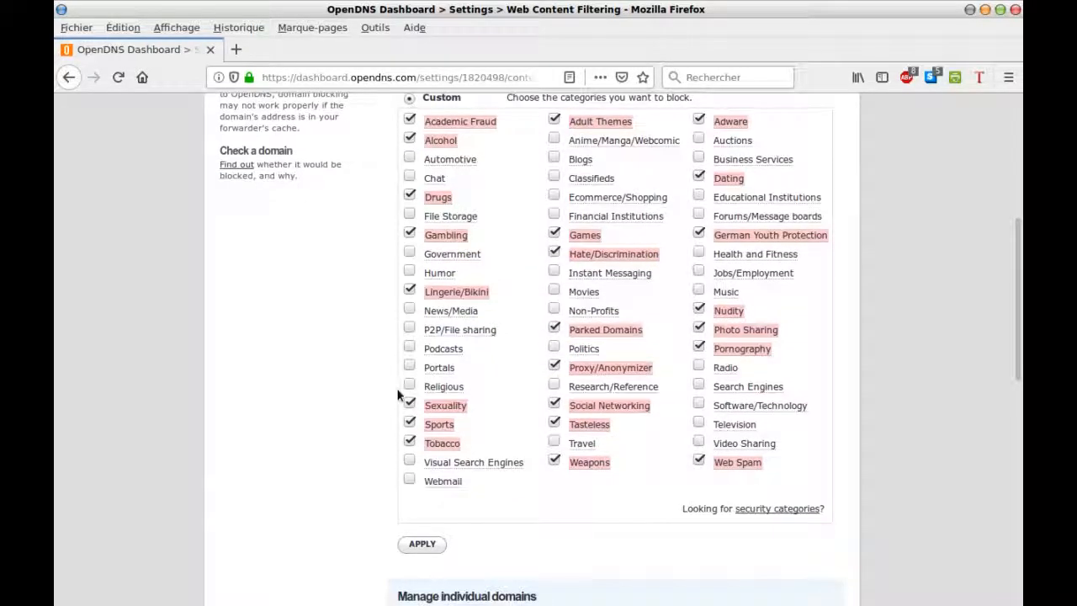
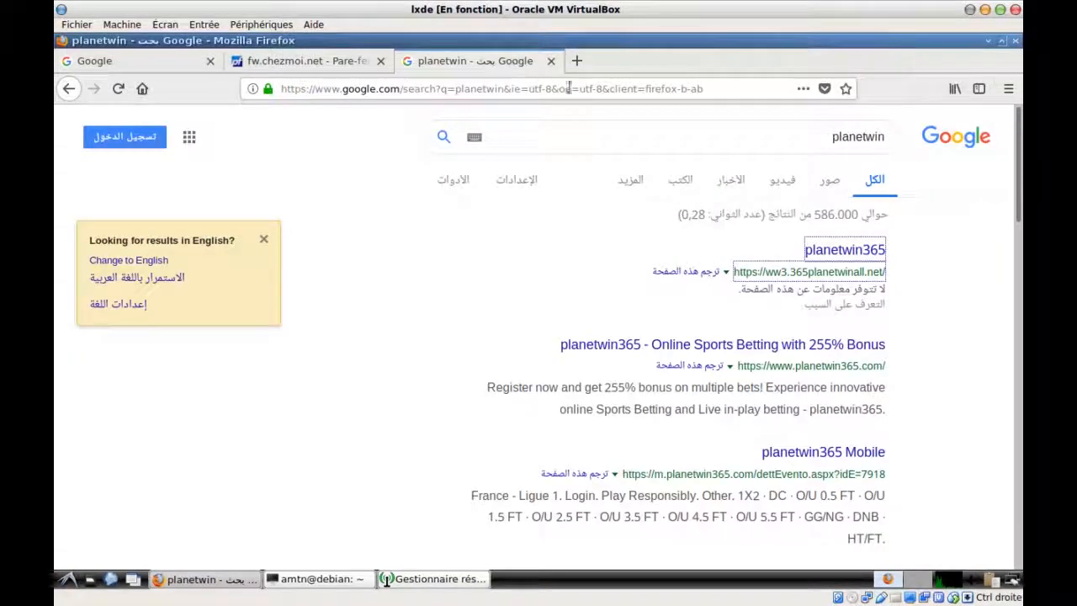
# Replace the planetwin search with 'social networks' and scroll through the Google results
pyautogui.doubleClick(563, 137)
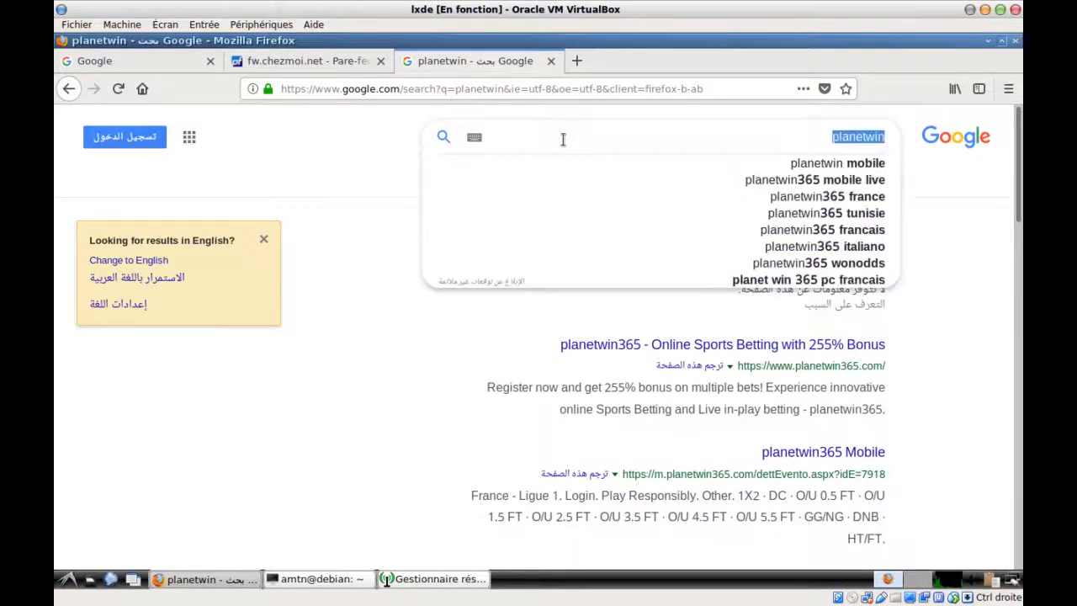
pyautogui.write('s')
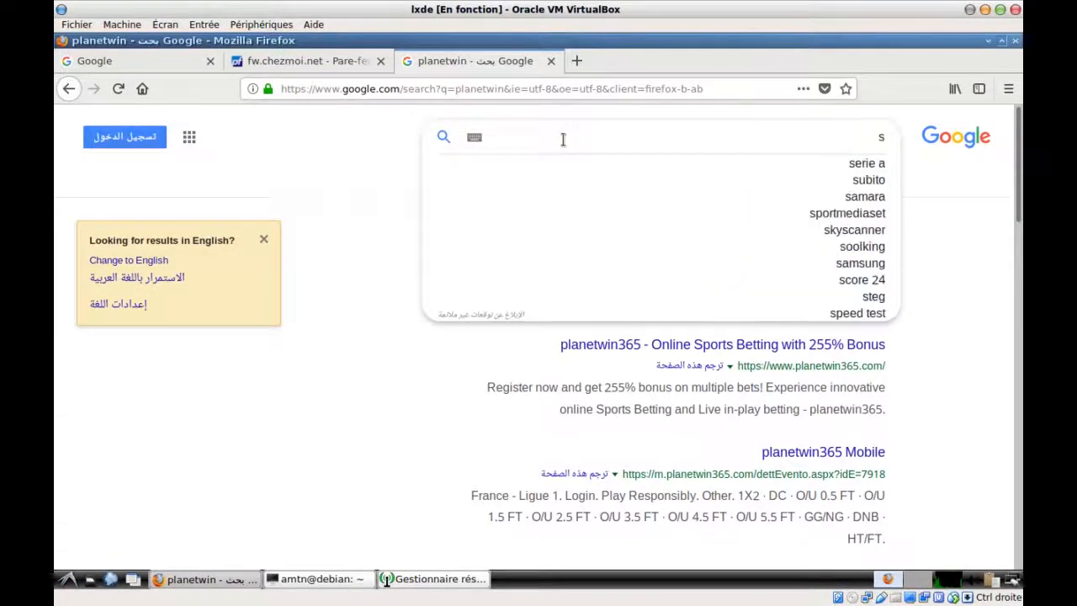
pyautogui.write('dcial')
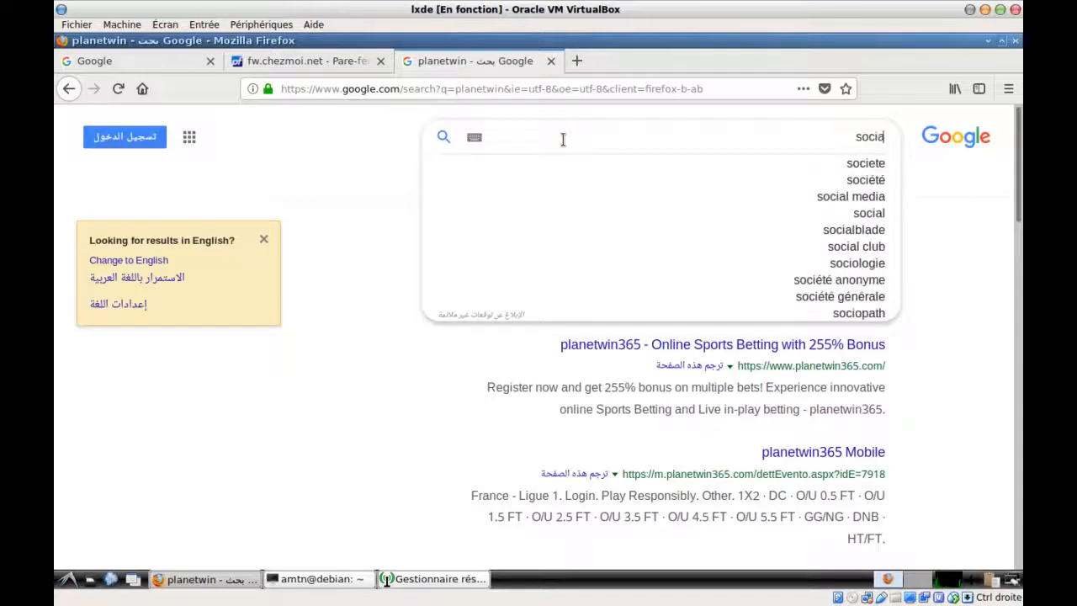
pyautogui.write(' net')
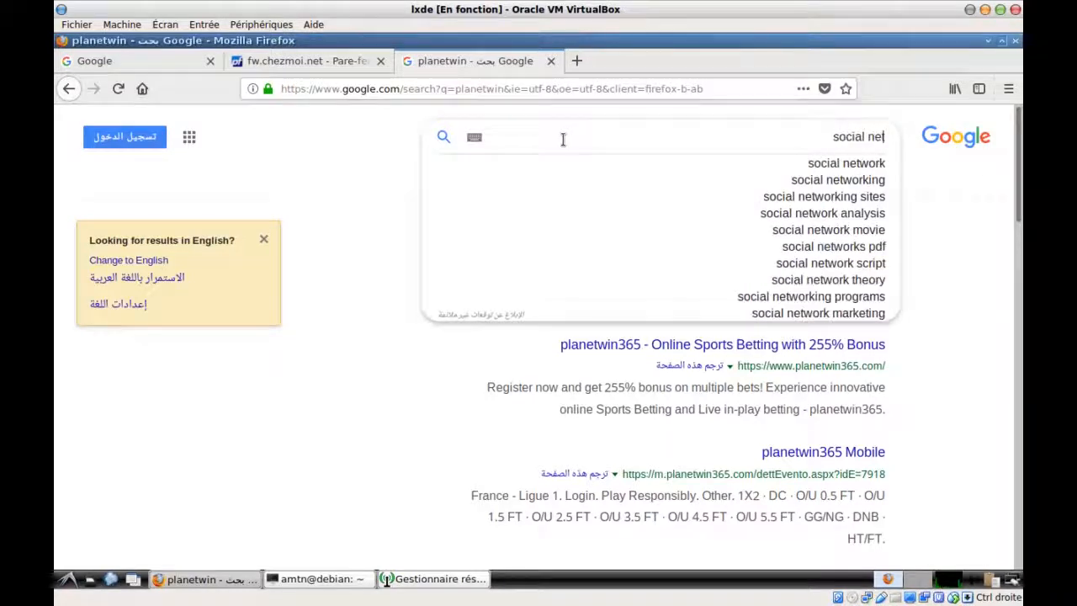
pyautogui.write('works')
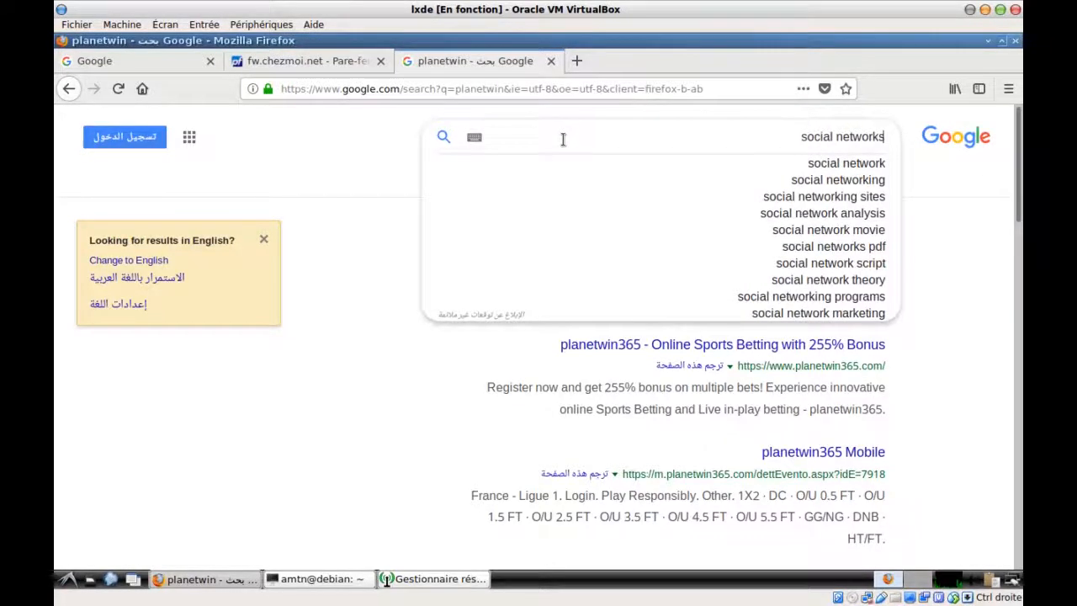
pyautogui.press('Return')
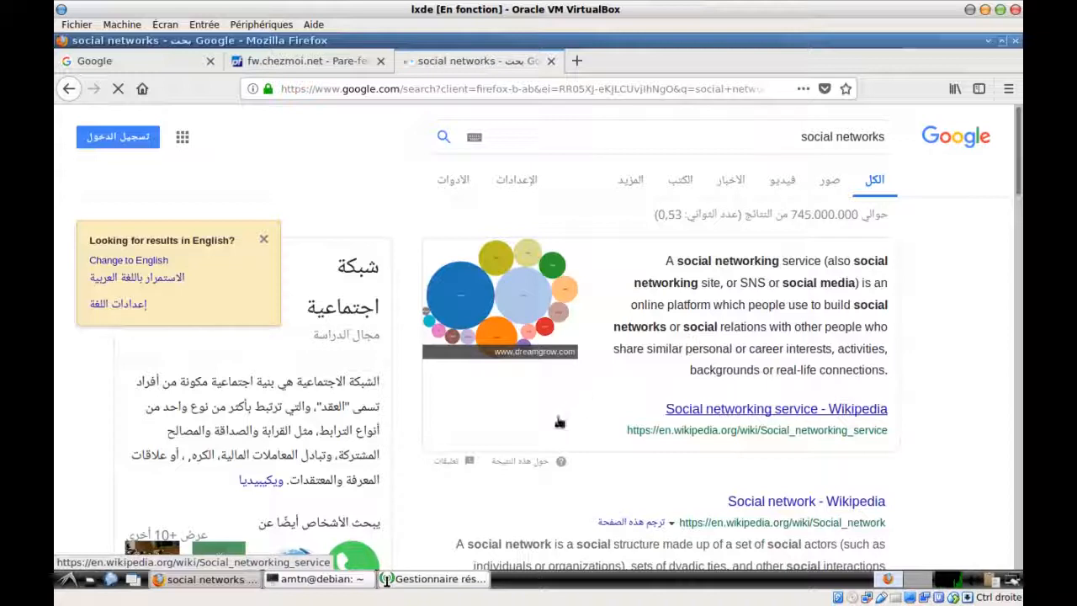
pyautogui.scroll(-5, 560, 423)
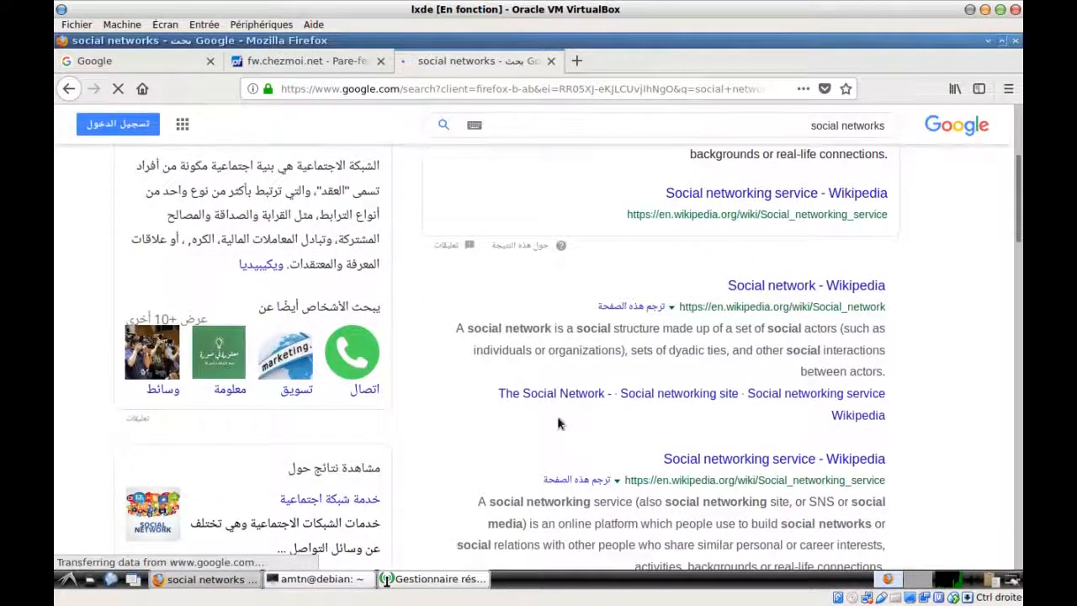
pyautogui.scroll(-8, 560, 422)
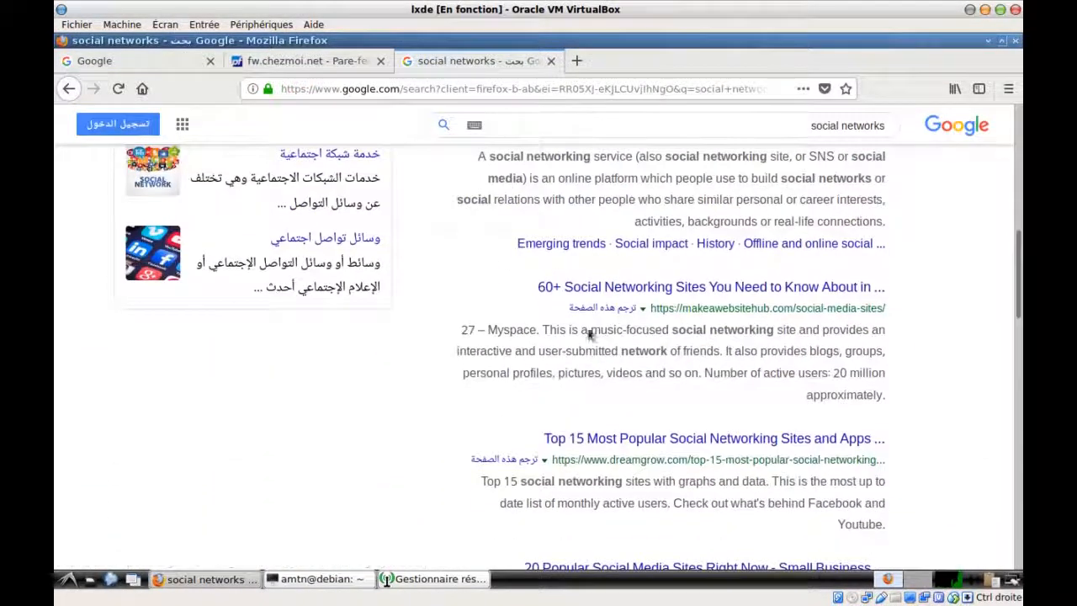
# Read through the '60+ Social Networking Sites You Need to Know About' article, then start a blank tab
pyautogui.click(616, 289)
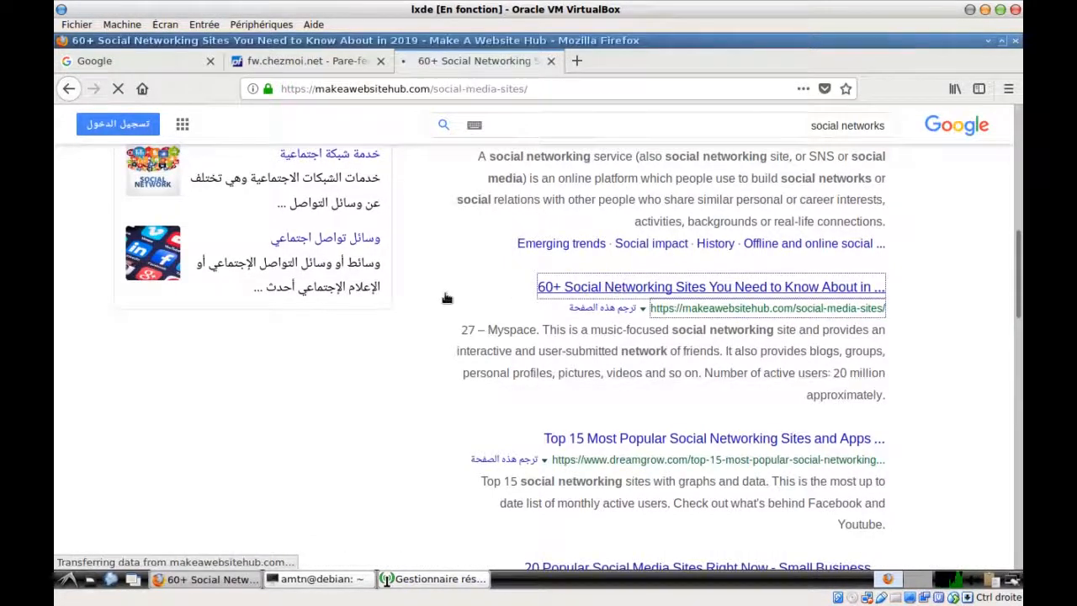
pyautogui.scroll(-2, 446, 298)
pyautogui.scroll(-4, 446, 298)
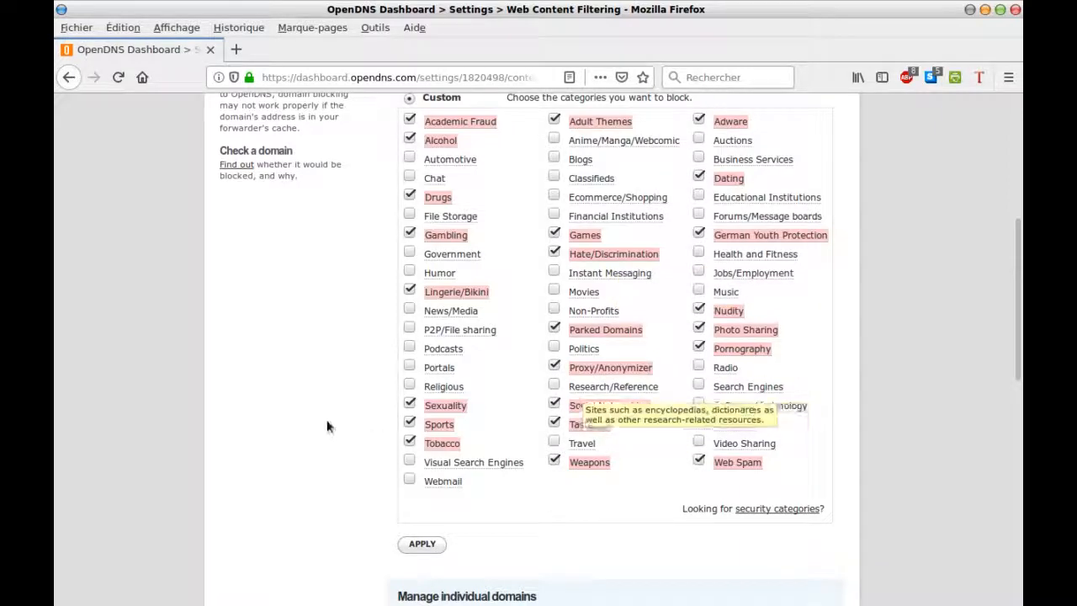
pyautogui.scroll(-5, 328, 426)
pyautogui.scroll(-4, 327, 425)
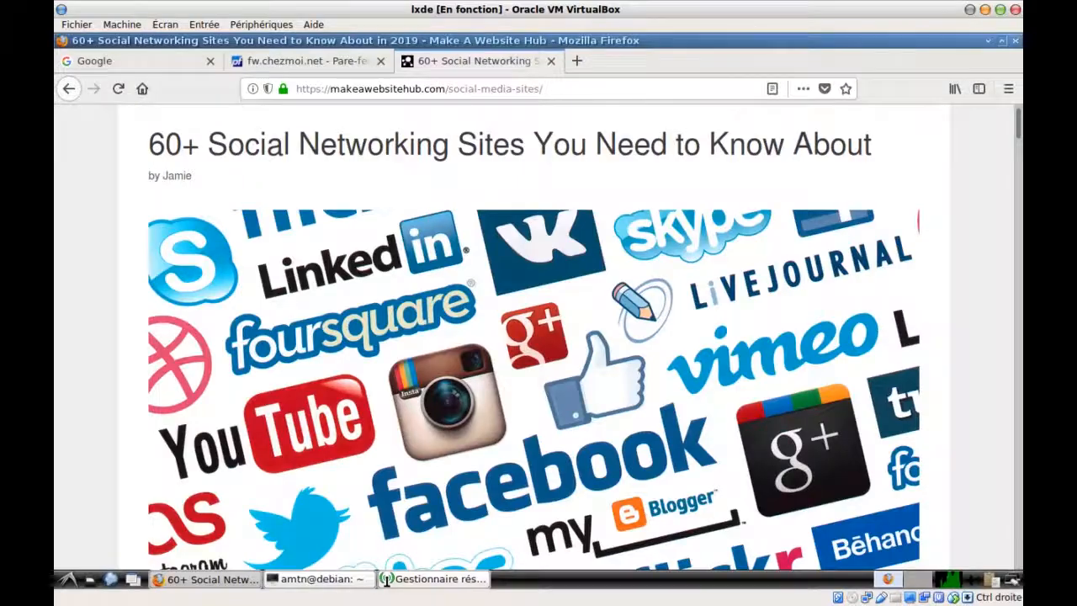
pyautogui.scroll(-3, 461, 383)
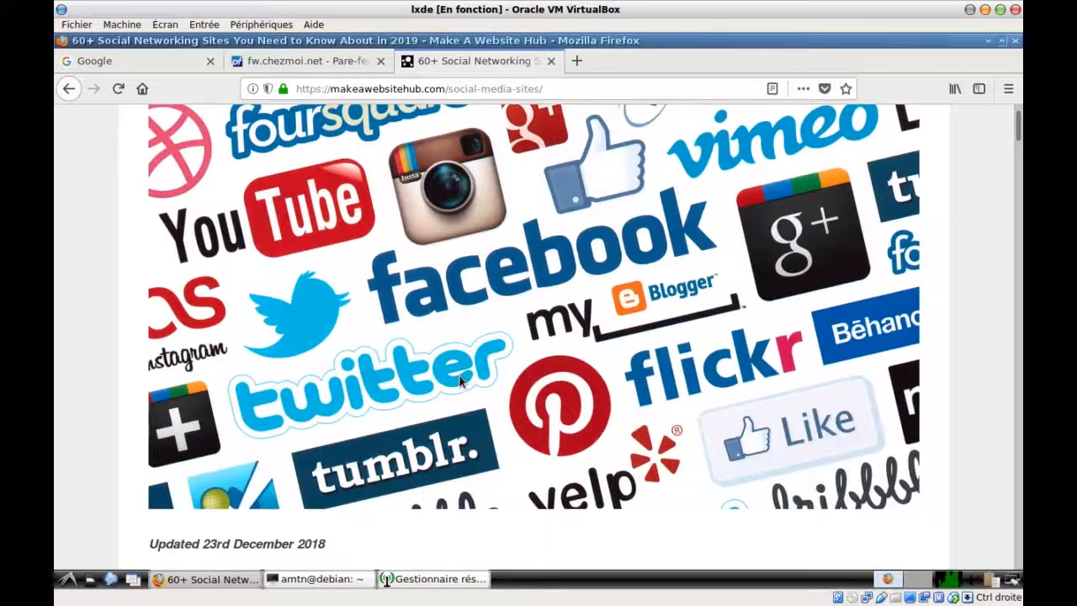
pyautogui.scroll(4, 568, 144)
pyautogui.scroll(-2, 584, 137)
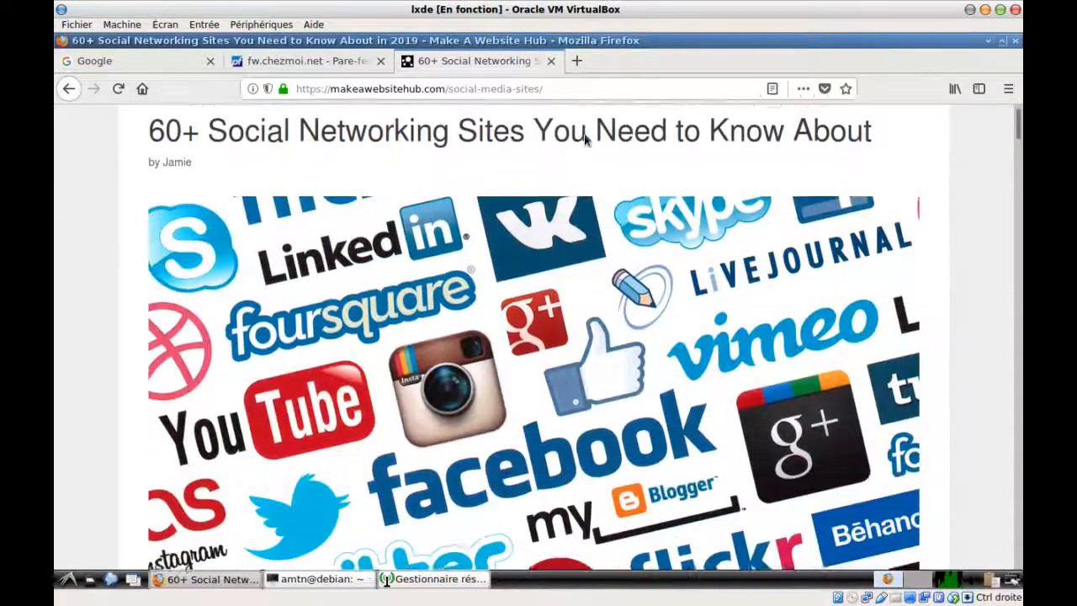
pyautogui.click(578, 63)
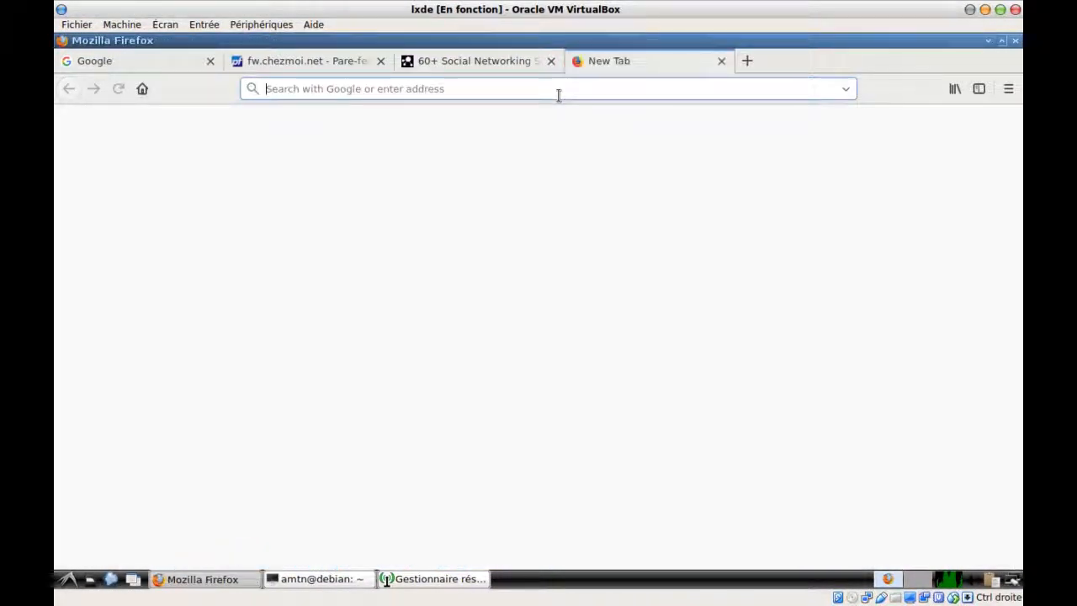
# Search the web for instagram and open the Instagram site result
pyautogui.write('ins')
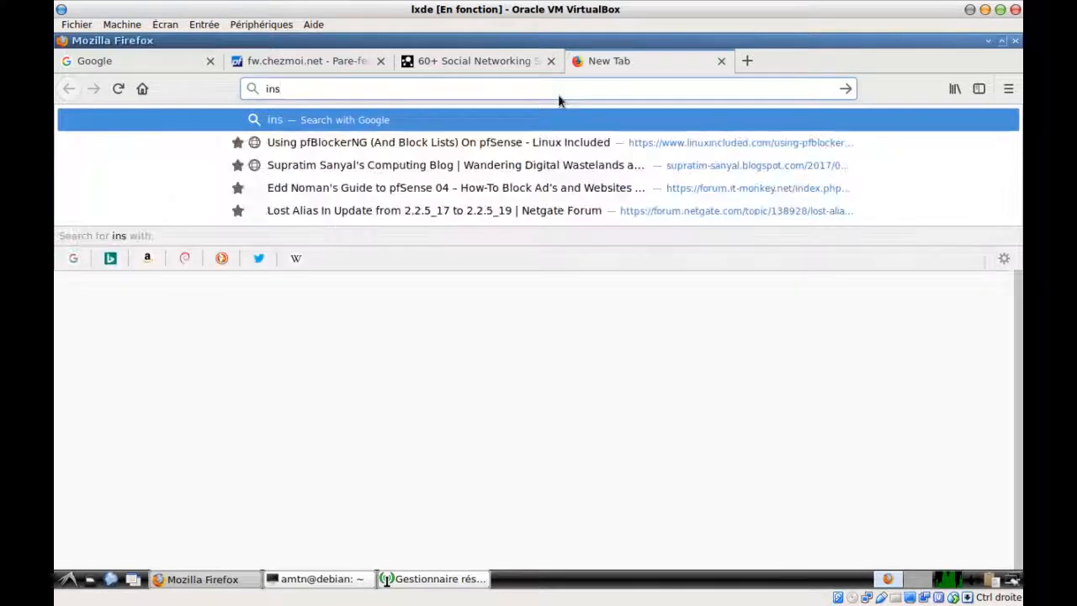
pyautogui.write('tagram')
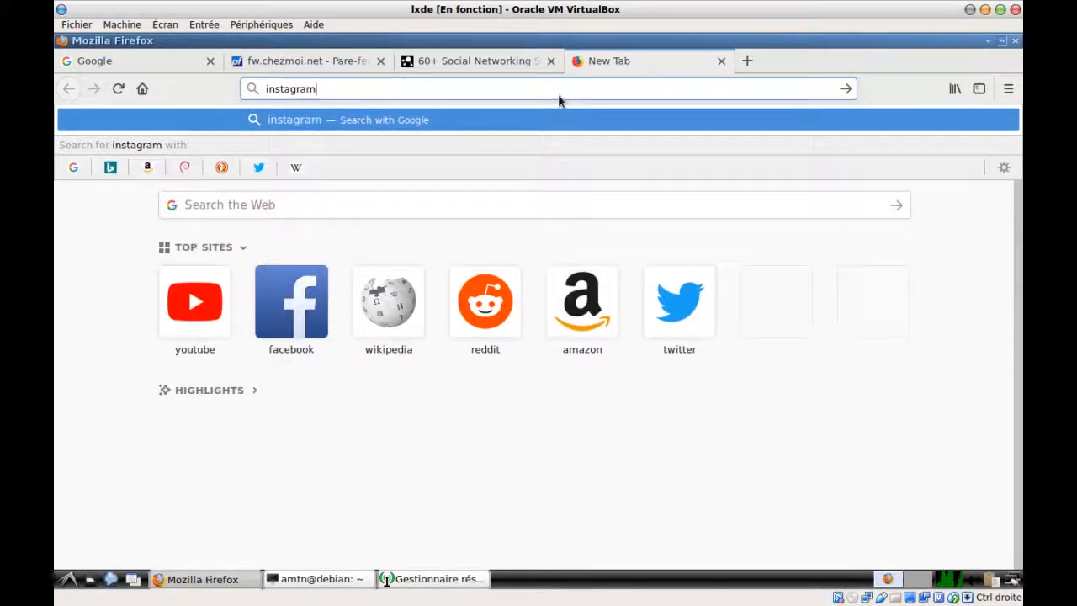
pyautogui.press('Return')
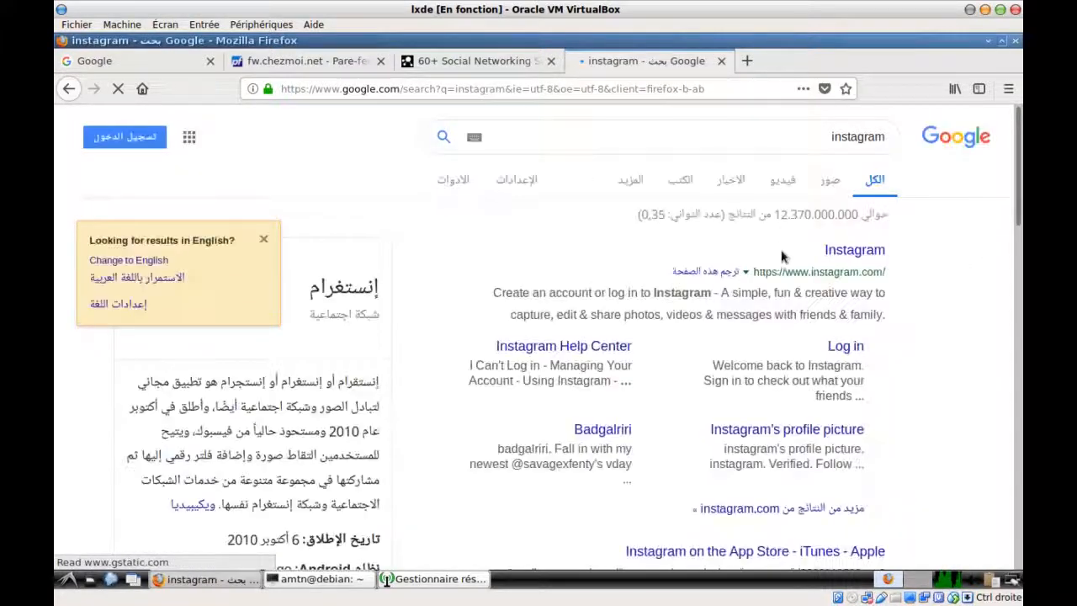
pyautogui.click(858, 249)
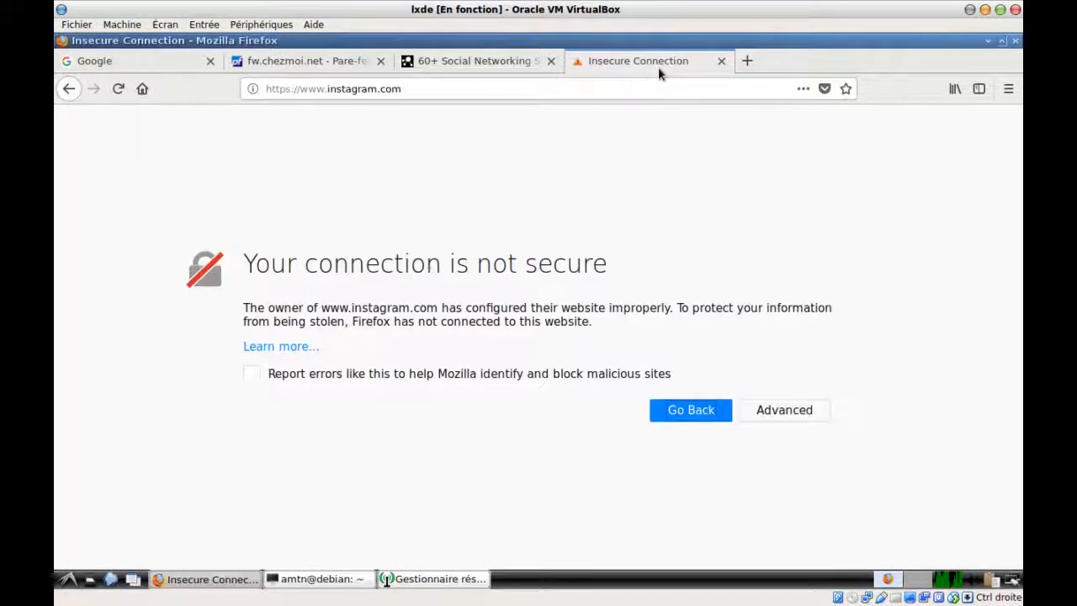
# Add a security exception for instagram.com's certificate, then return to the article tab
pyautogui.click(780, 409)
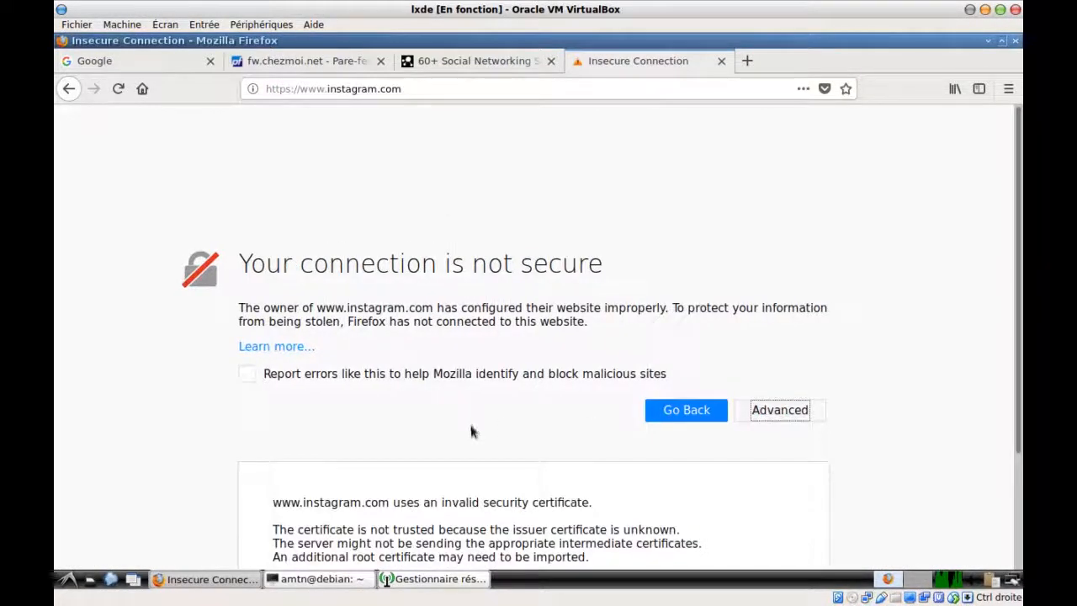
pyautogui.scroll(-3, 471, 433)
pyautogui.click(746, 519)
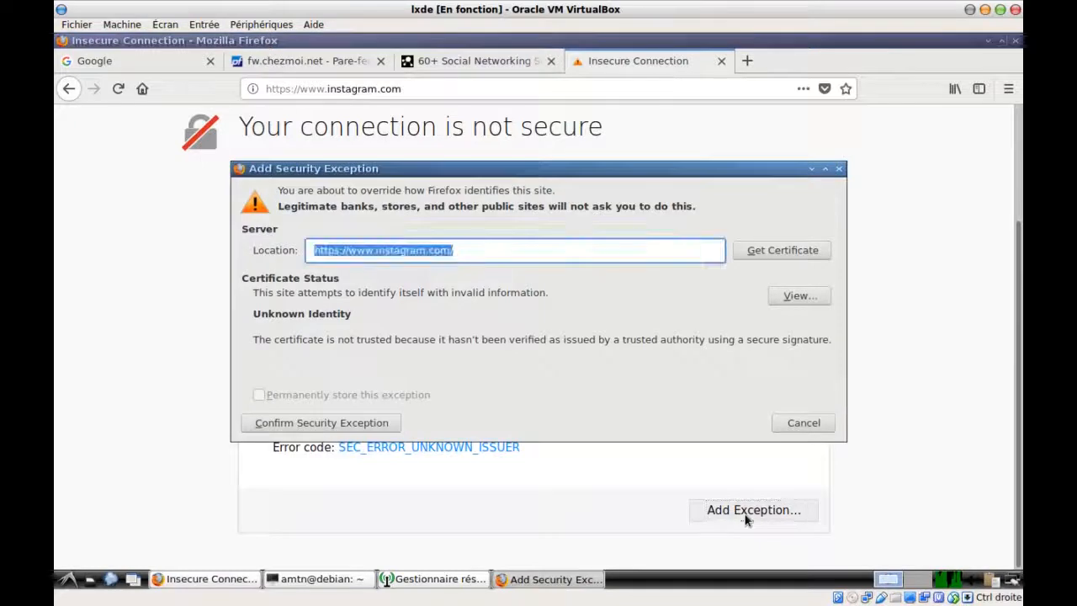
pyautogui.click(356, 423)
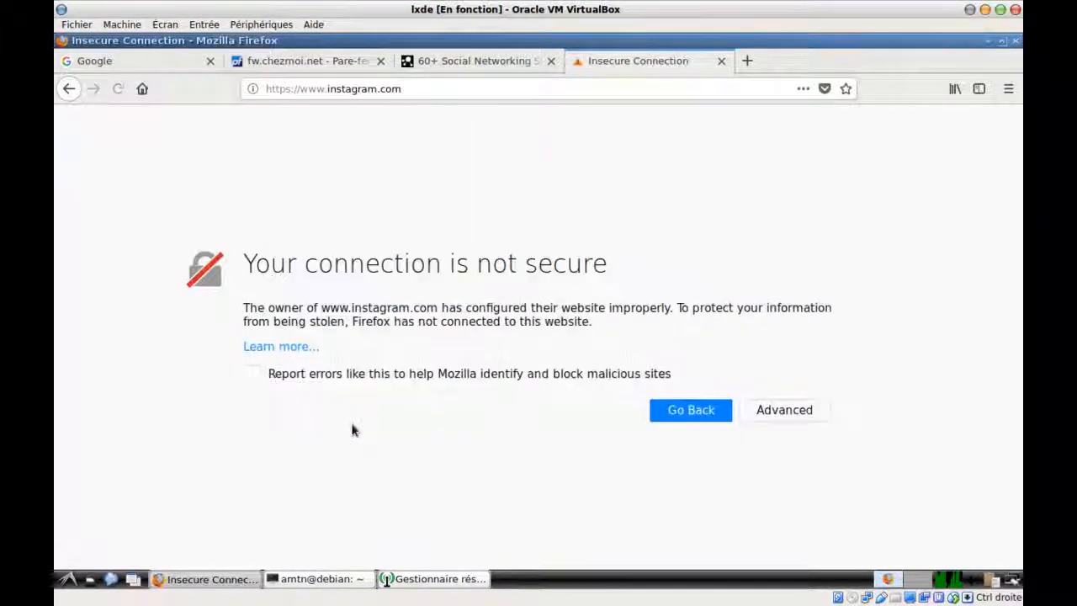
pyautogui.click(477, 62)
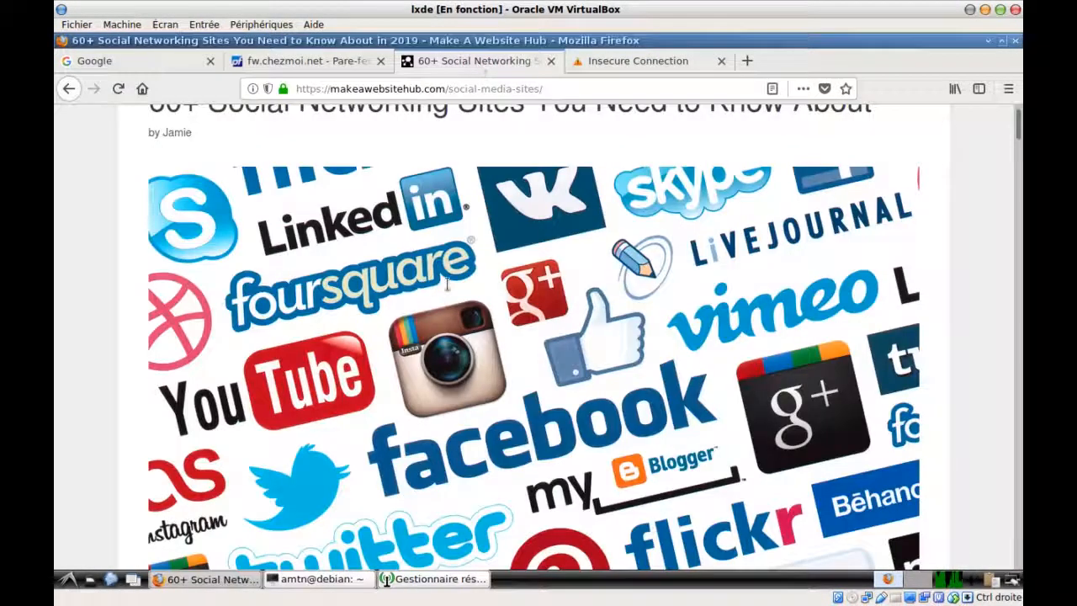
# Open the article's WhatsApp link in a new tab and launch WhatsApp Web from it
pyautogui.scroll(-10, 258, 373)
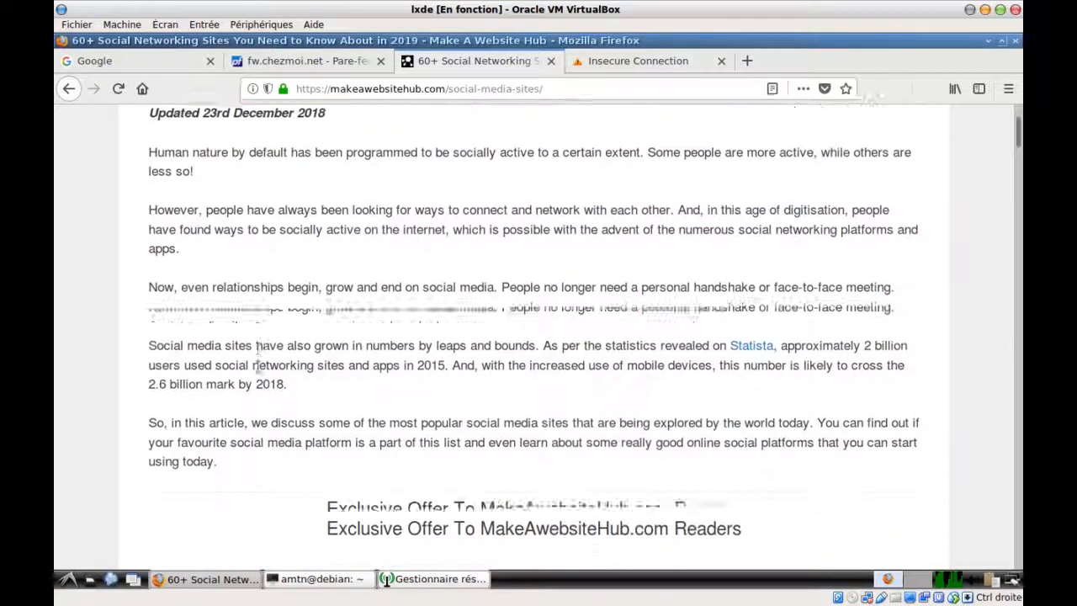
pyautogui.scroll(-10, 258, 373)
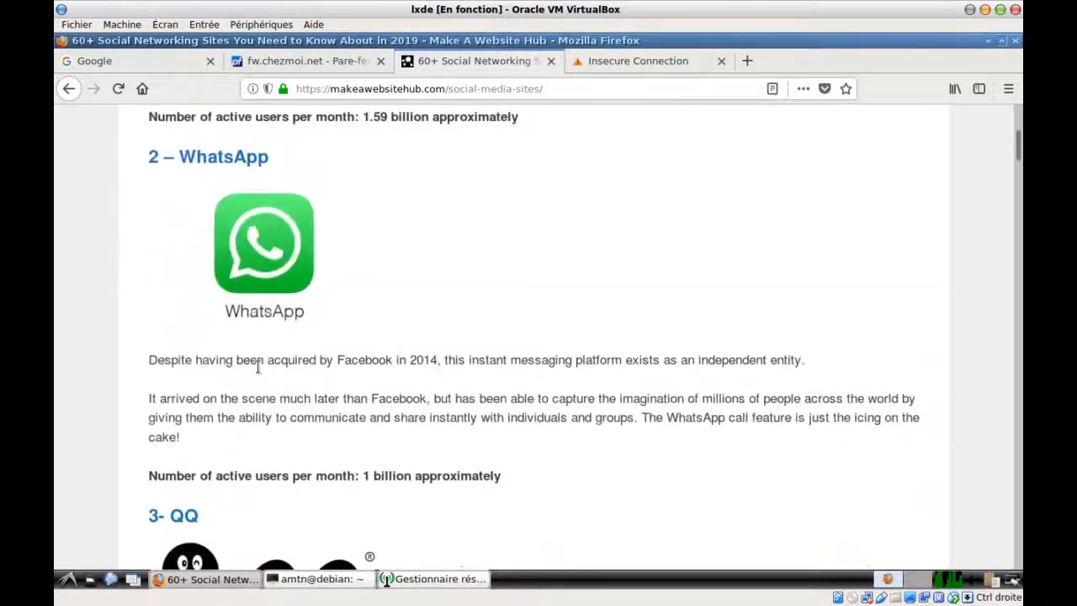
pyautogui.rightClick(215, 161)
pyautogui.click(253, 171)
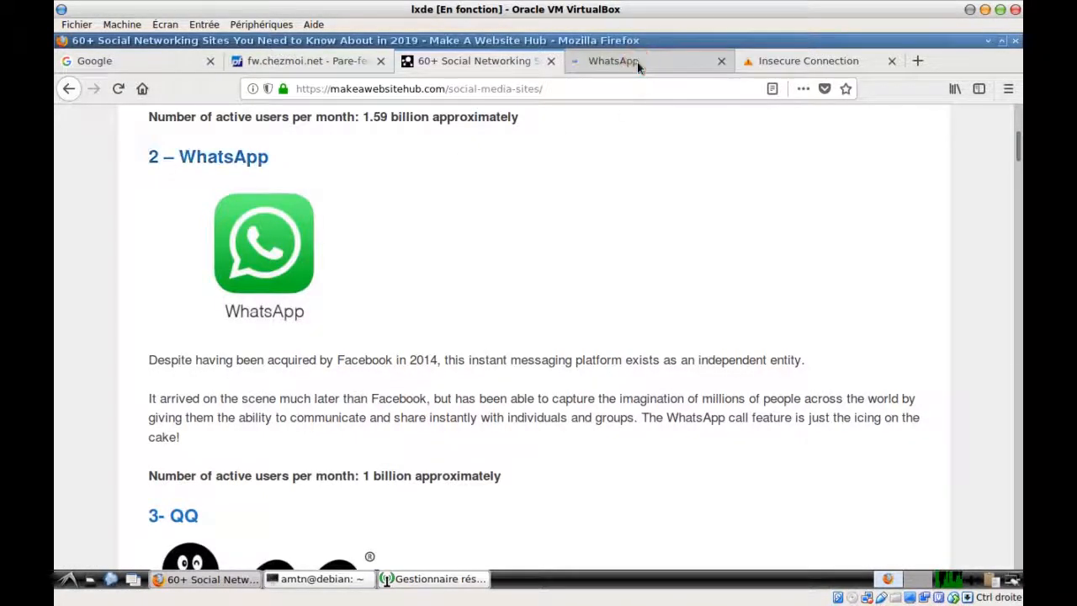
pyautogui.click(637, 64)
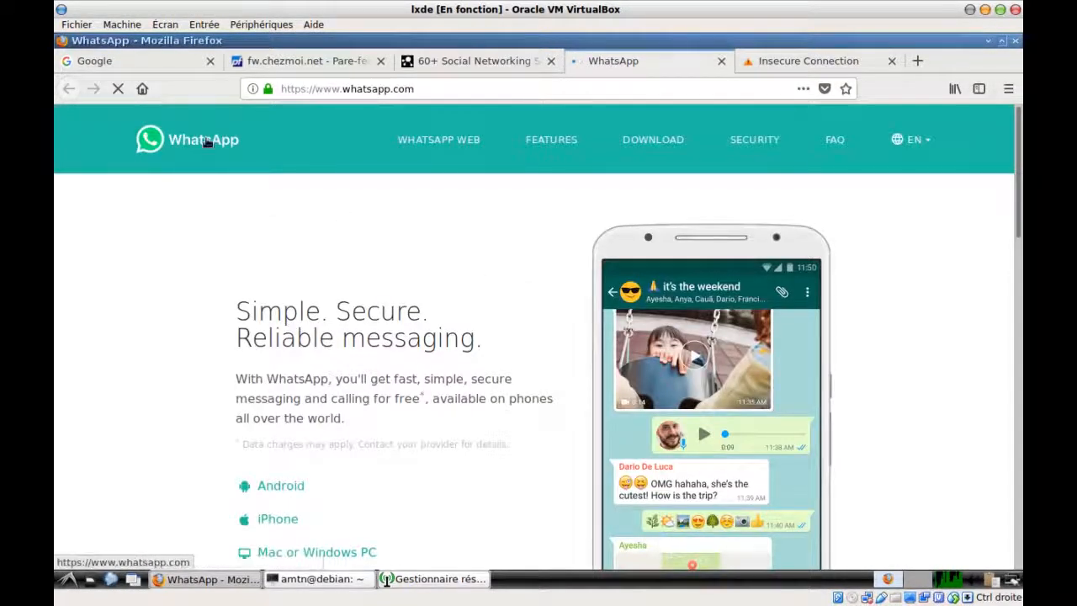
pyautogui.scroll(-3, 486, 294)
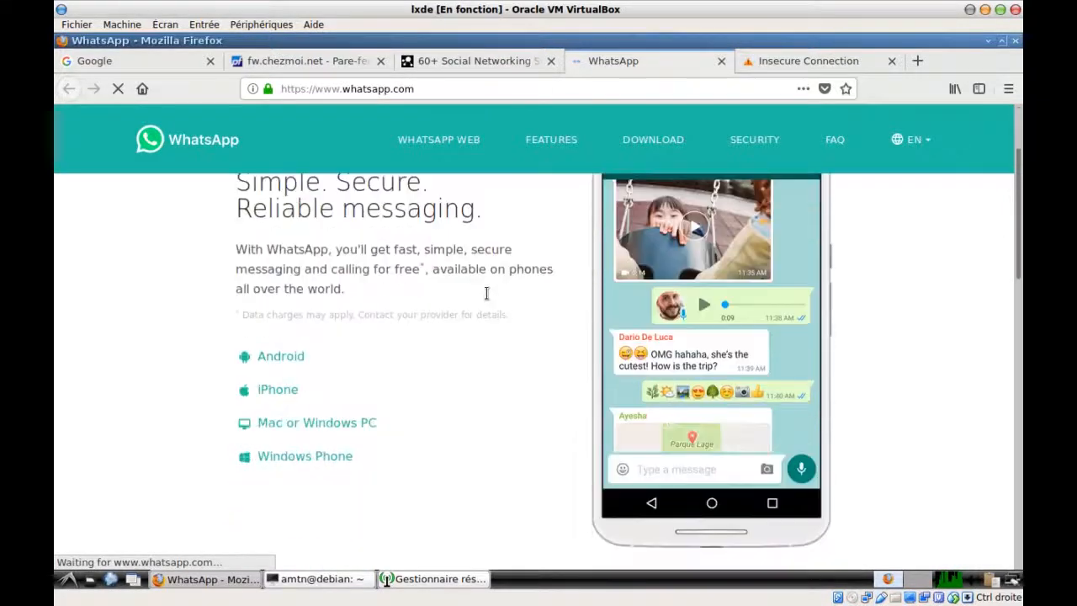
pyautogui.scroll(3, 488, 294)
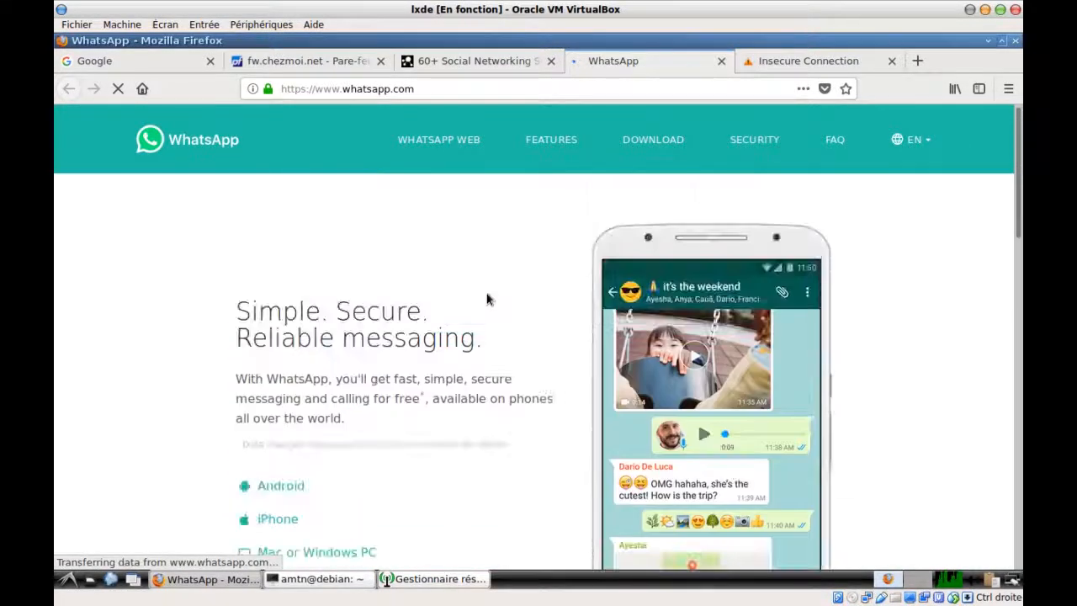
pyautogui.scroll(-2, 487, 297)
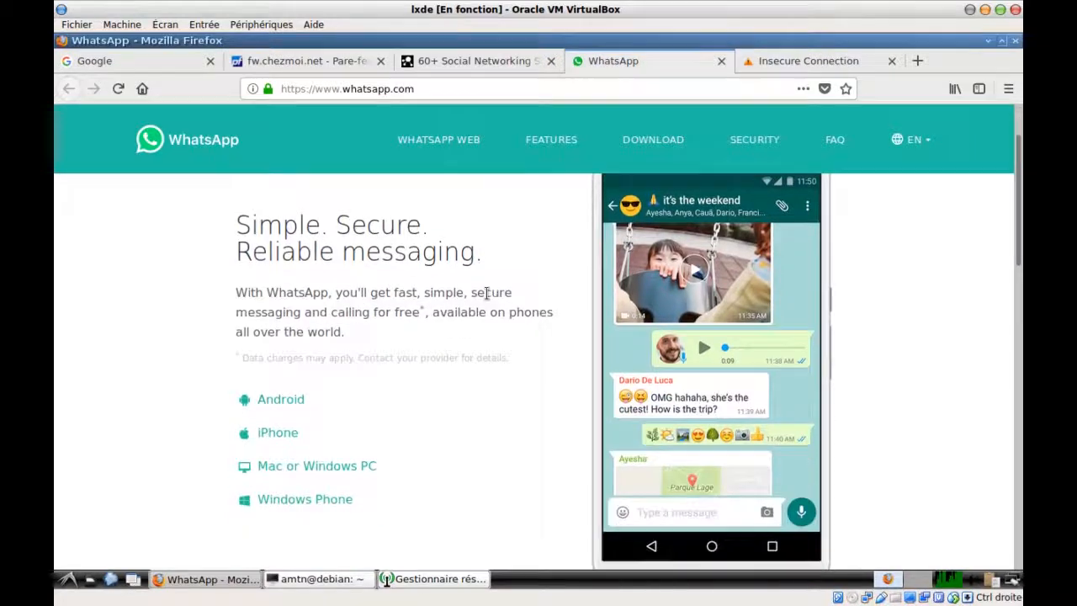
pyautogui.scroll(-1, 487, 293)
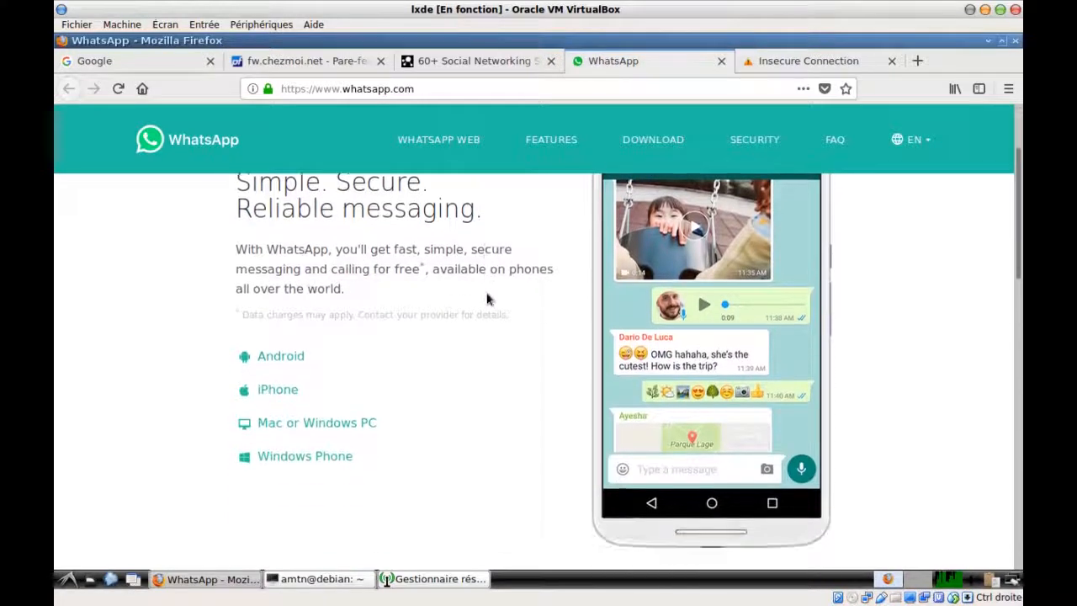
pyautogui.click(442, 141)
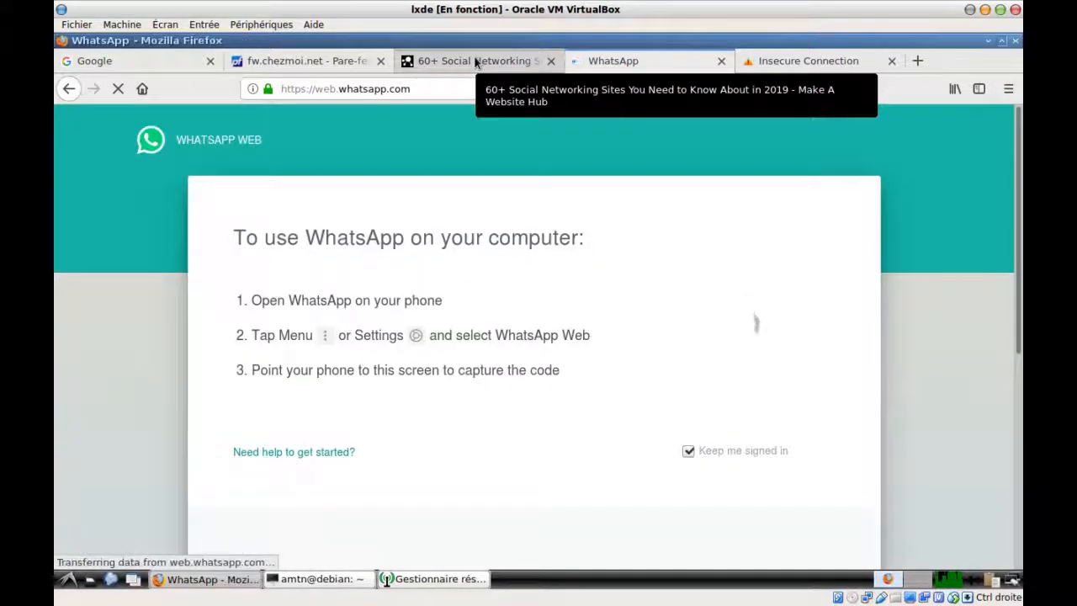
# Open the article's WeChat link in a new tab, then close the WeChat, WhatsApp and Insecure Connection tabs
pyautogui.click(475, 62)
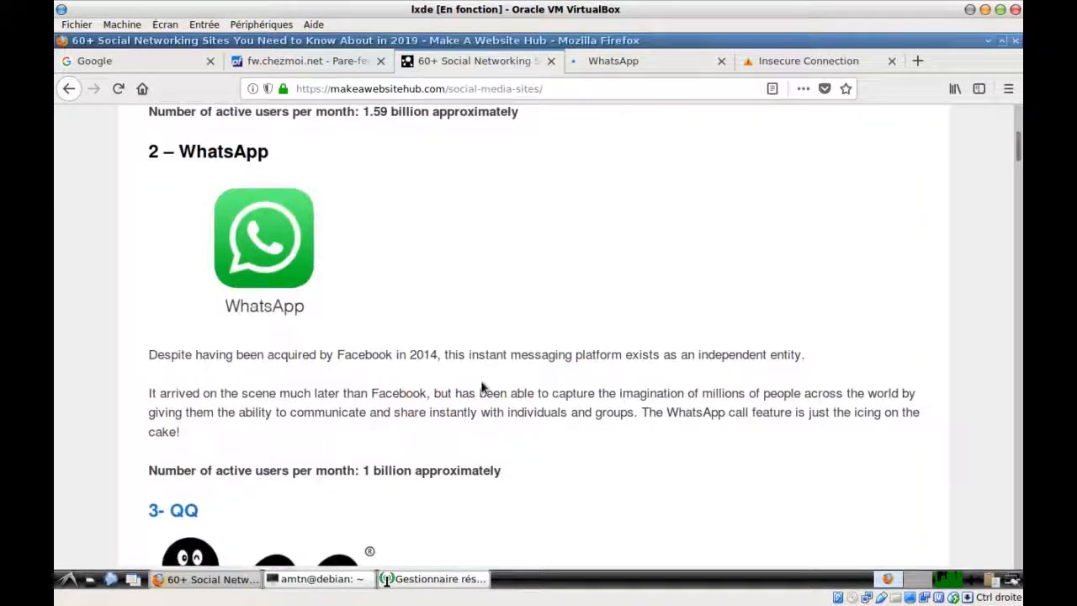
pyautogui.scroll(-5, 483, 387)
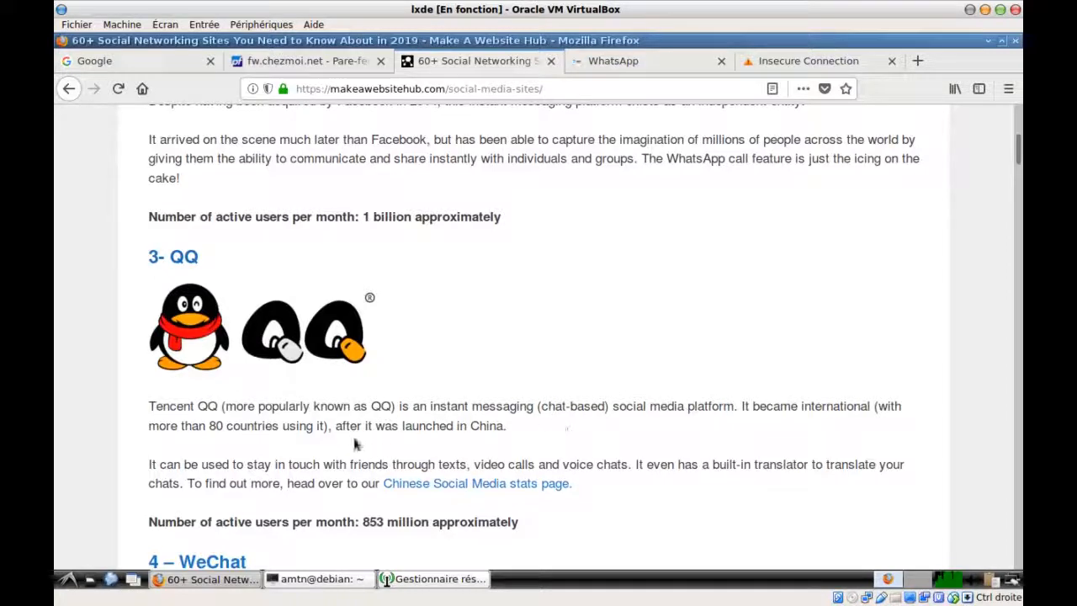
pyautogui.scroll(-3, 149, 465)
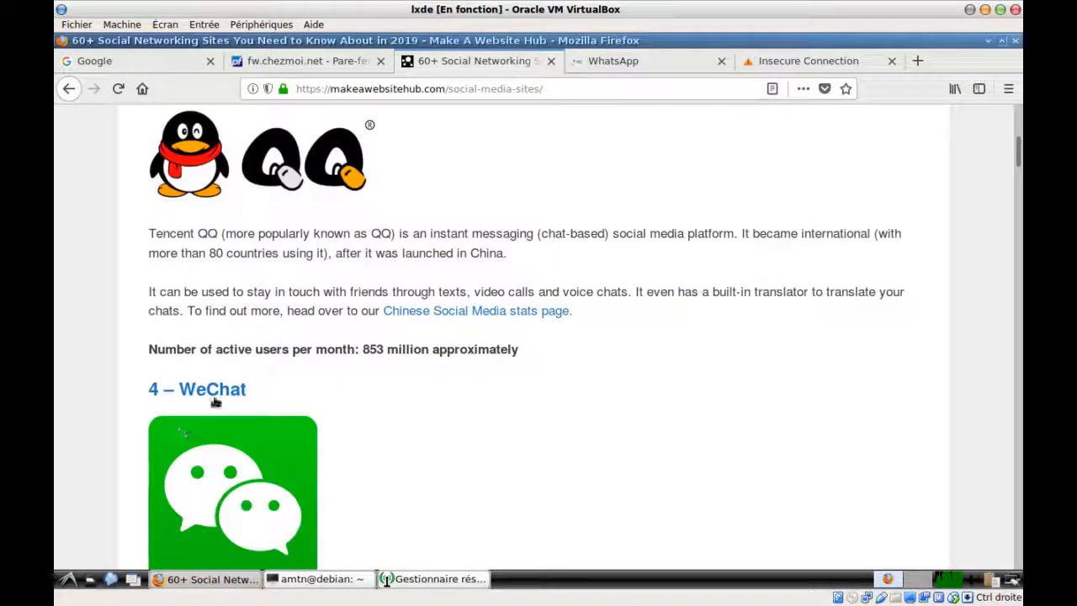
pyautogui.scroll(-5, 419, 401)
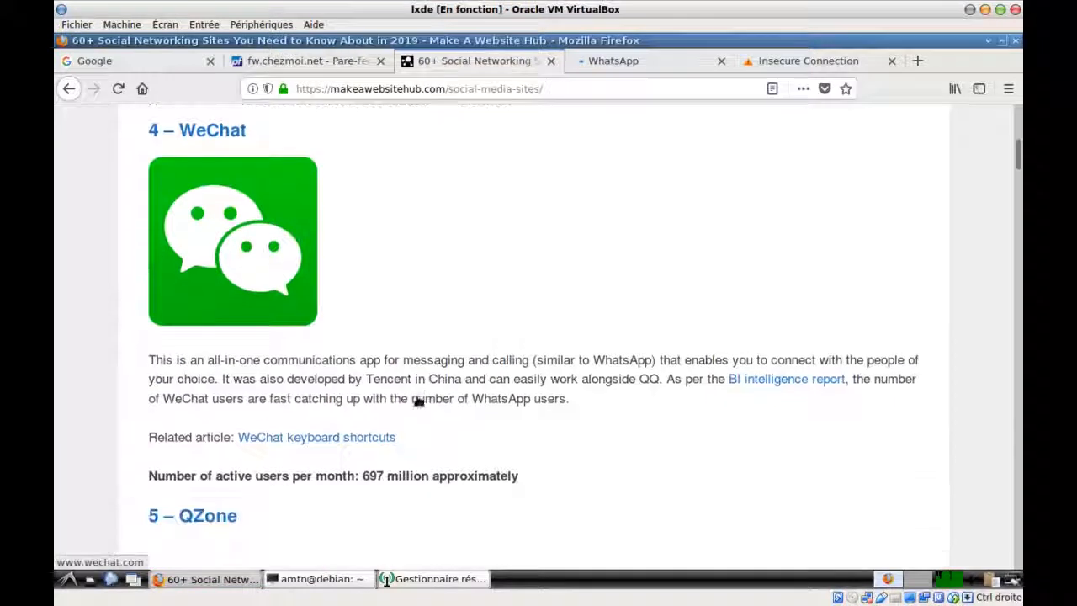
pyautogui.rightClick(225, 132)
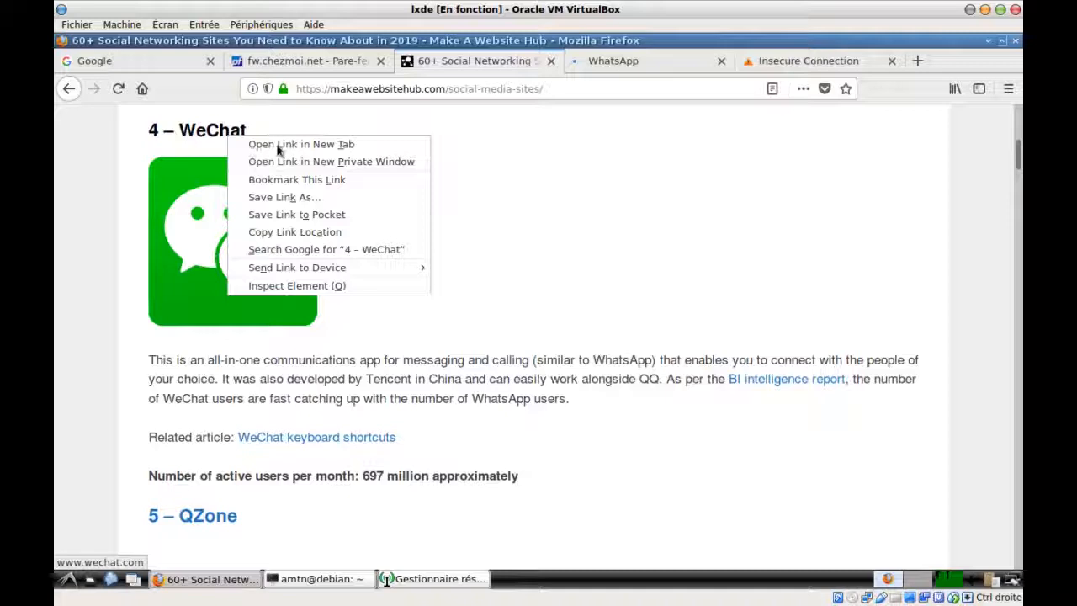
pyautogui.click(304, 144)
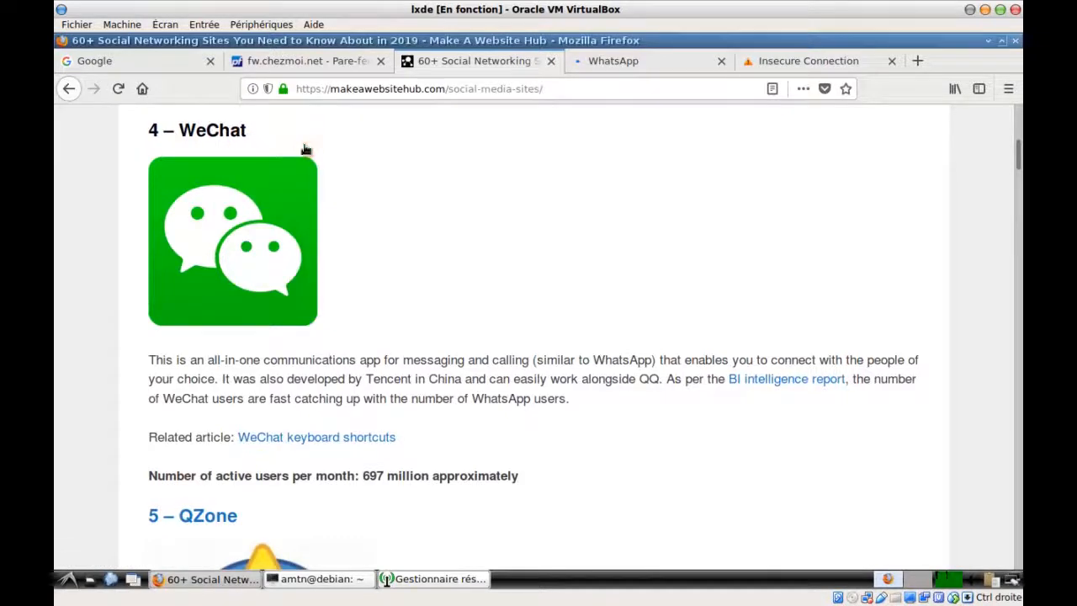
pyautogui.click(658, 61)
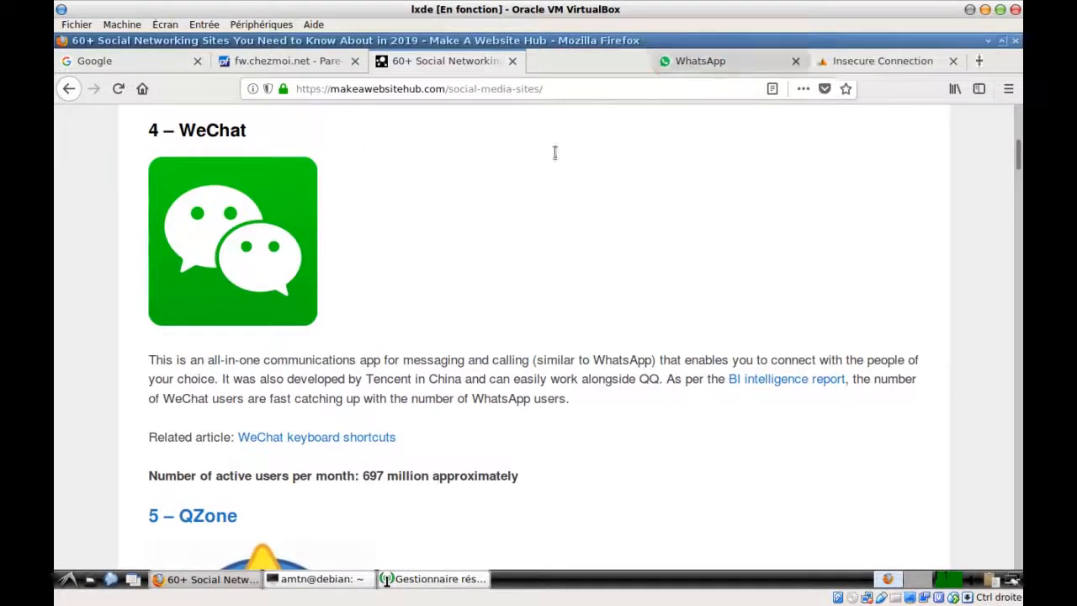
pyautogui.click(721, 60)
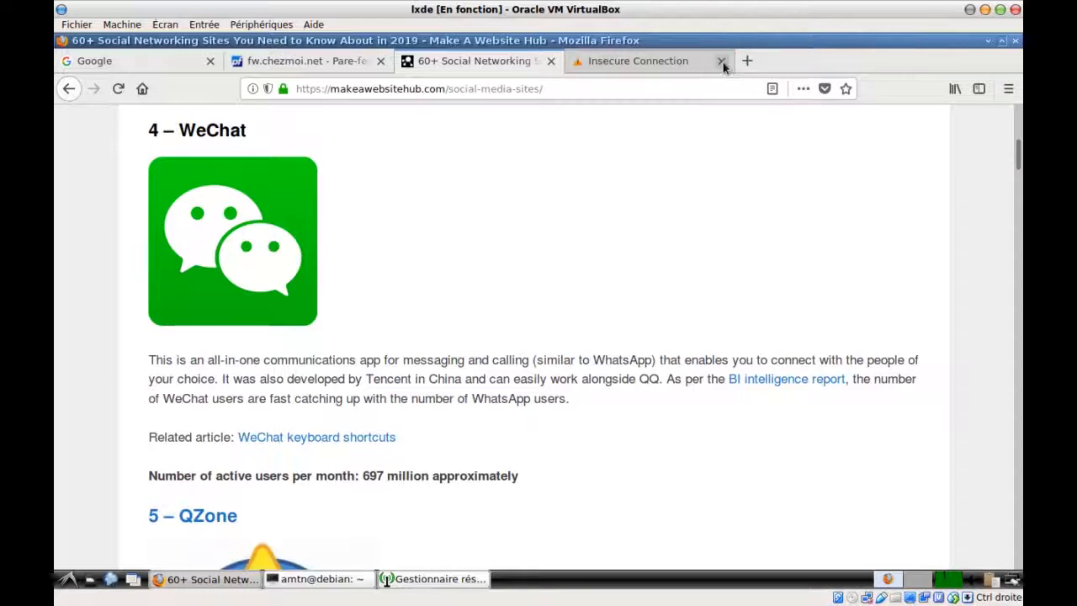
pyautogui.click(721, 61)
# Open the article's WeChat, Tumblr and Baidu Tieba links in new tabs
pyautogui.rightClick(202, 134)
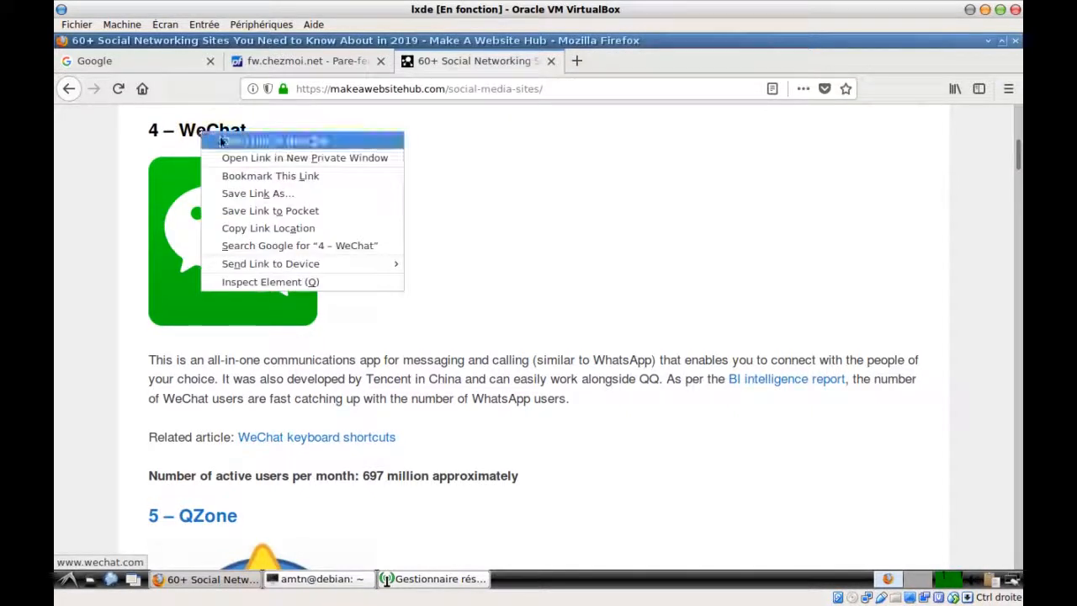
pyautogui.click(226, 139)
pyautogui.scroll(-10, 479, 303)
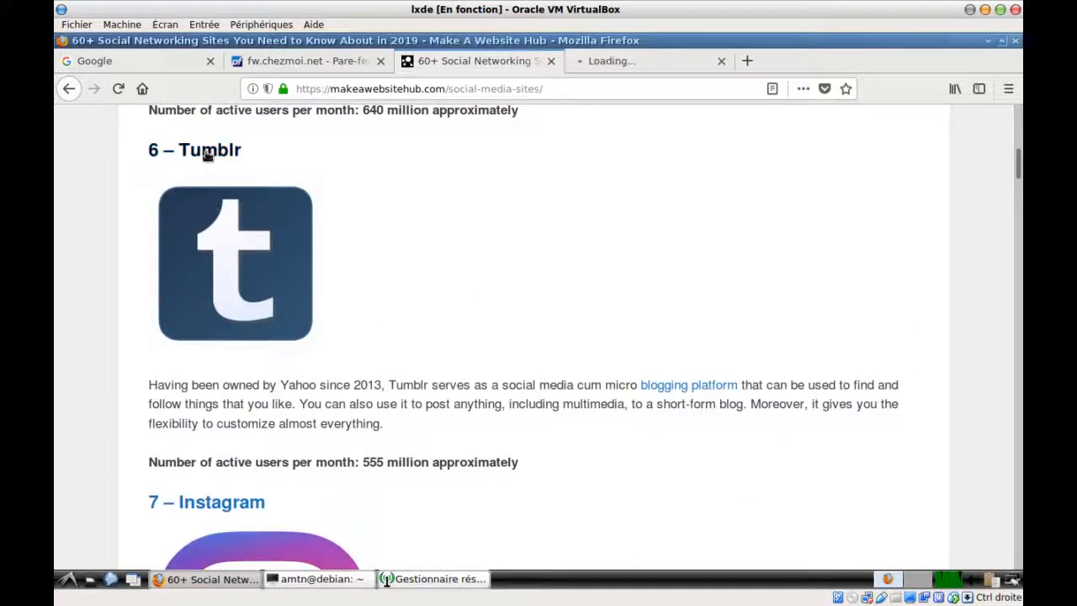
pyautogui.rightClick(209, 149)
pyautogui.click(235, 157)
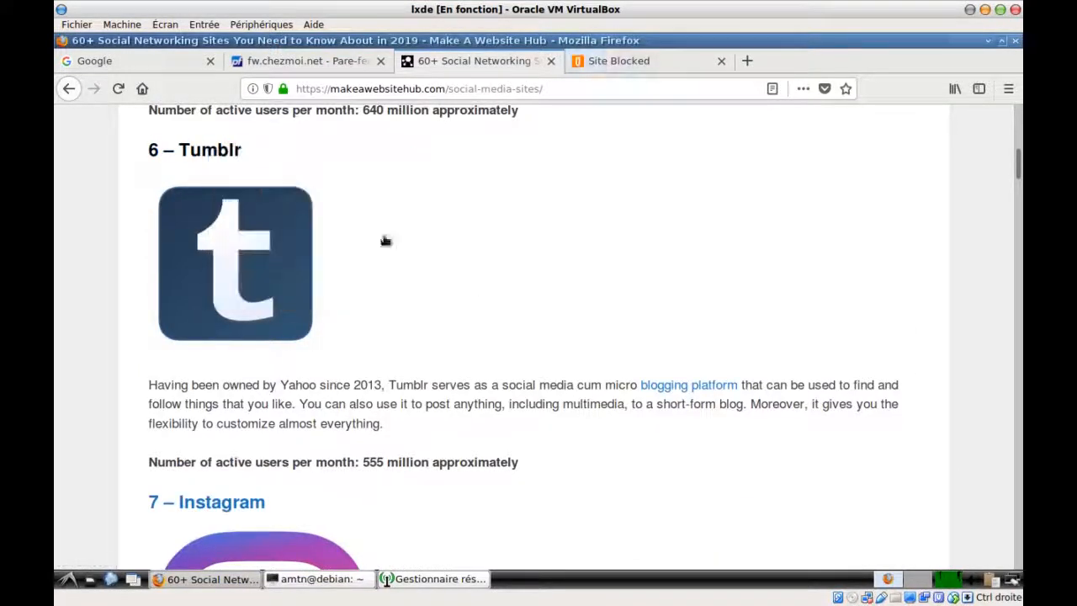
pyautogui.scroll(-10, 527, 296)
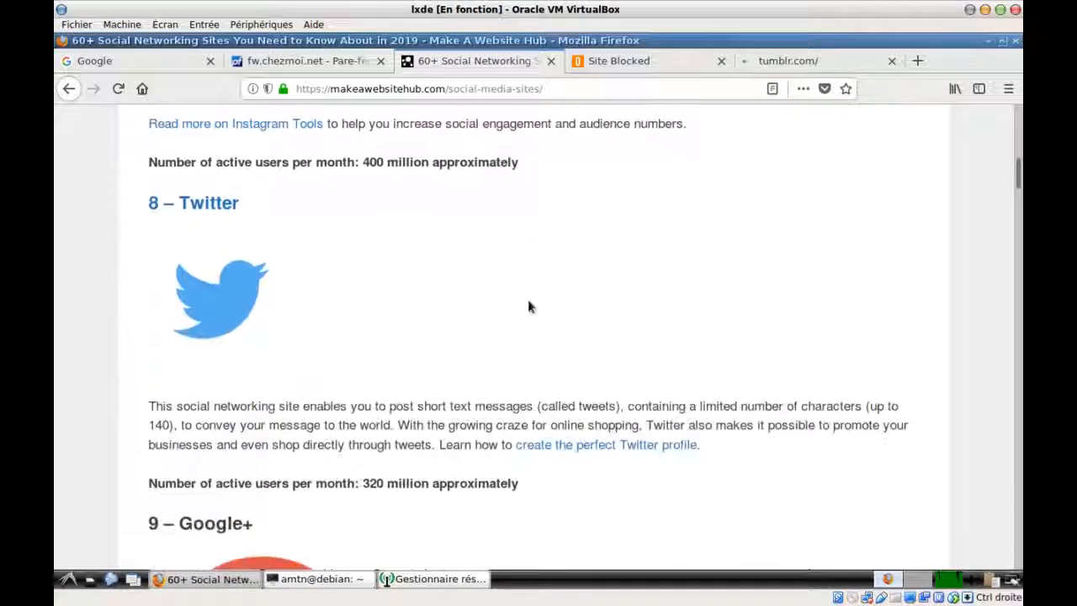
pyautogui.scroll(-8, 527, 295)
pyautogui.scroll(-2, 529, 306)
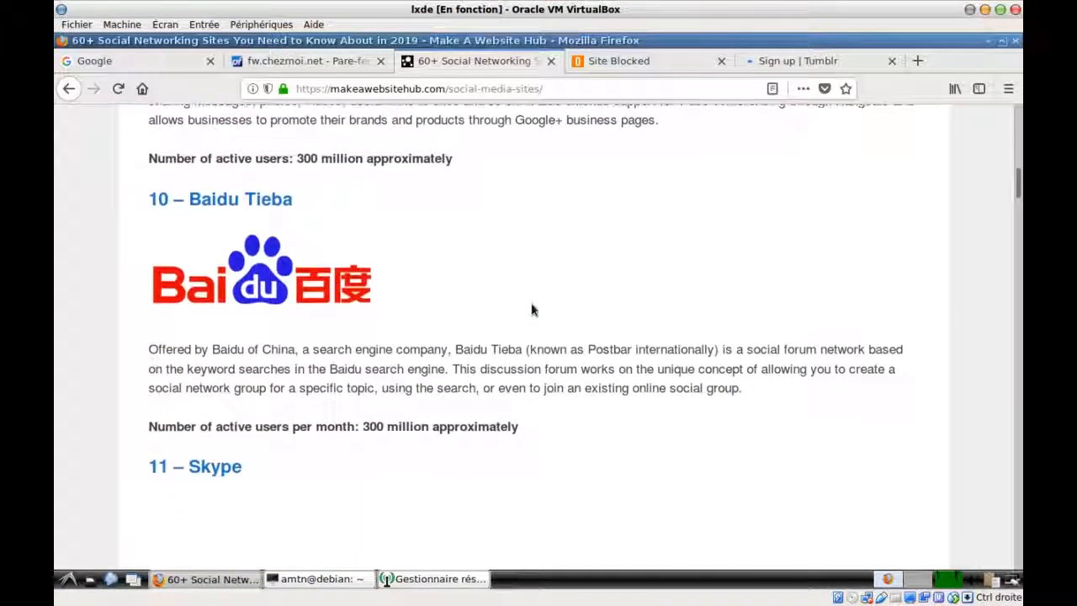
pyautogui.rightClick(211, 195)
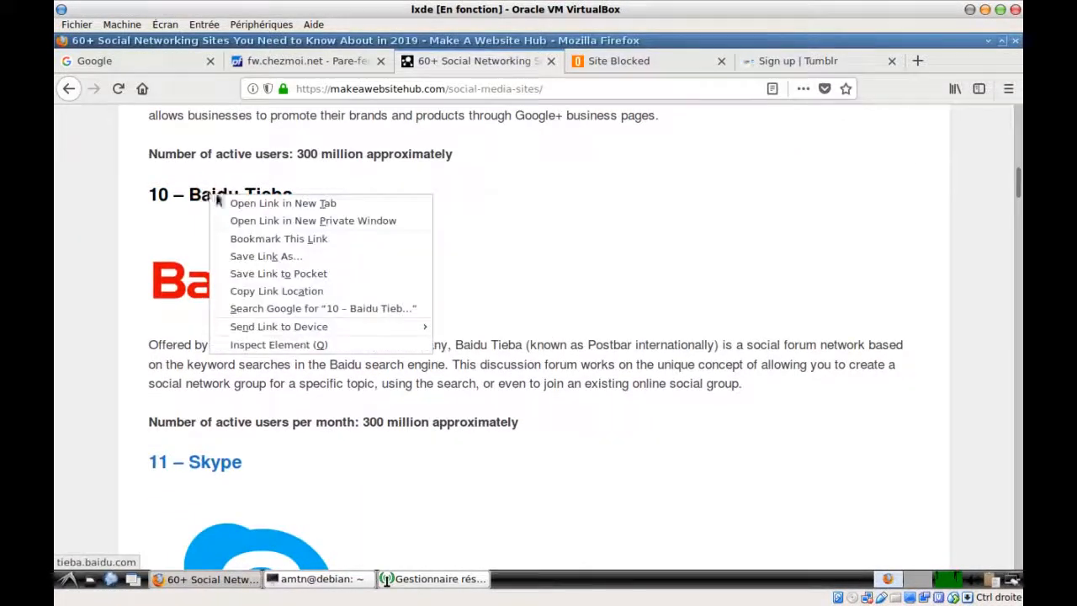
pyautogui.press('Escape')
pyautogui.middleClick(236, 200)
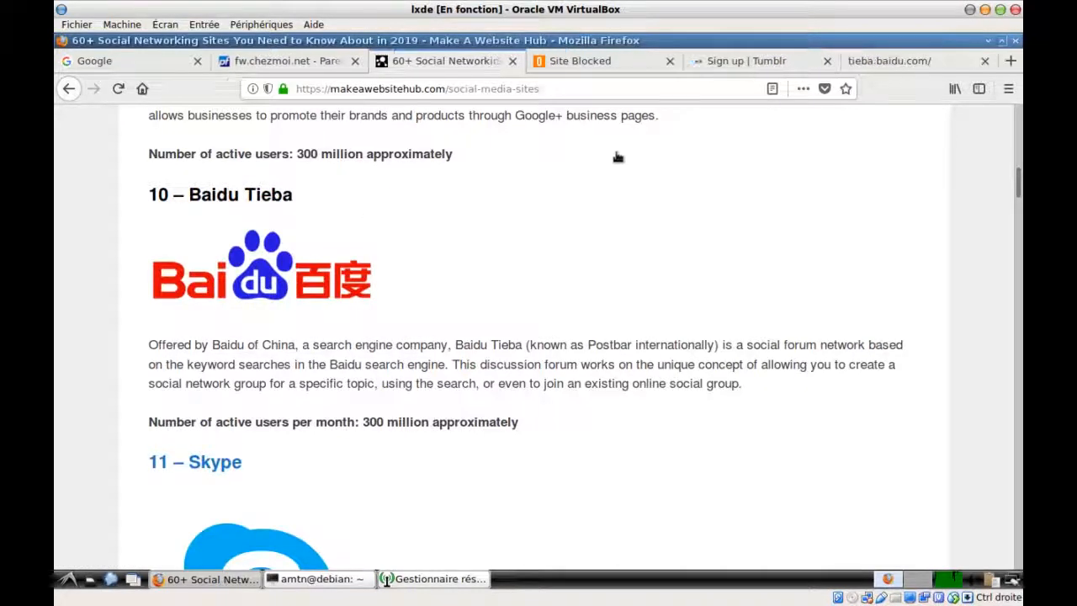
# Close the OpenDNS-blocked WeChat tab, check Baidu Tieba and Tumblr load, and return to the article
pyautogui.click(575, 60)
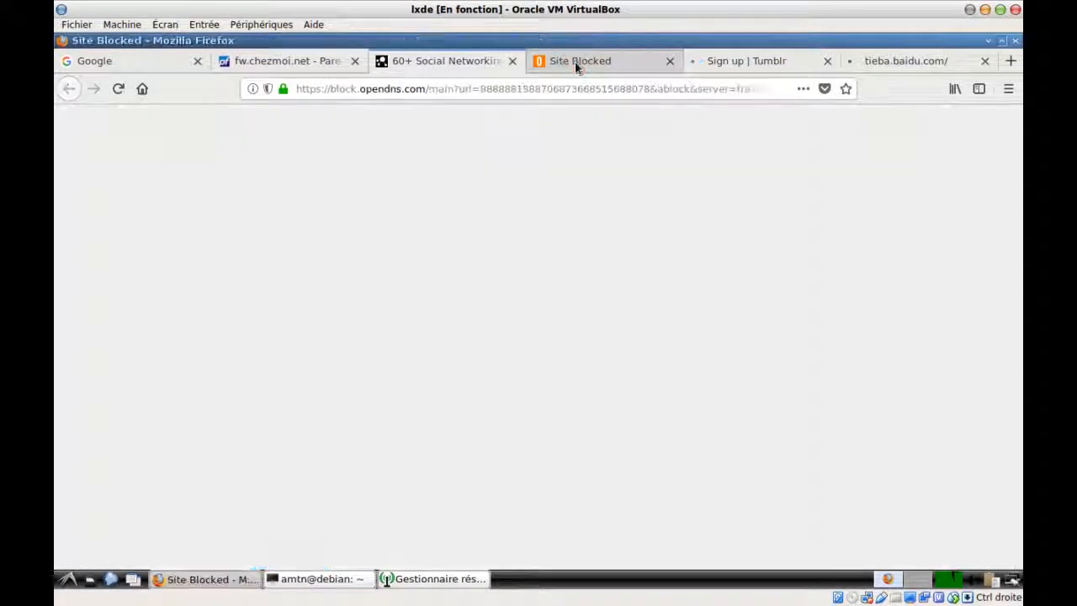
pyautogui.click(671, 61)
pyautogui.click(798, 61)
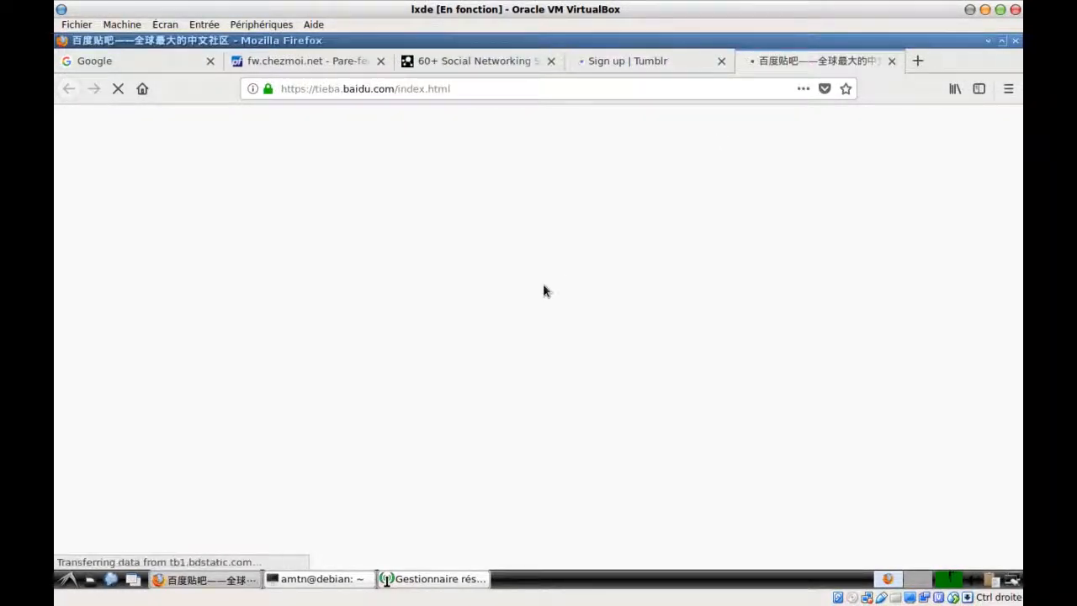
pyautogui.click(611, 63)
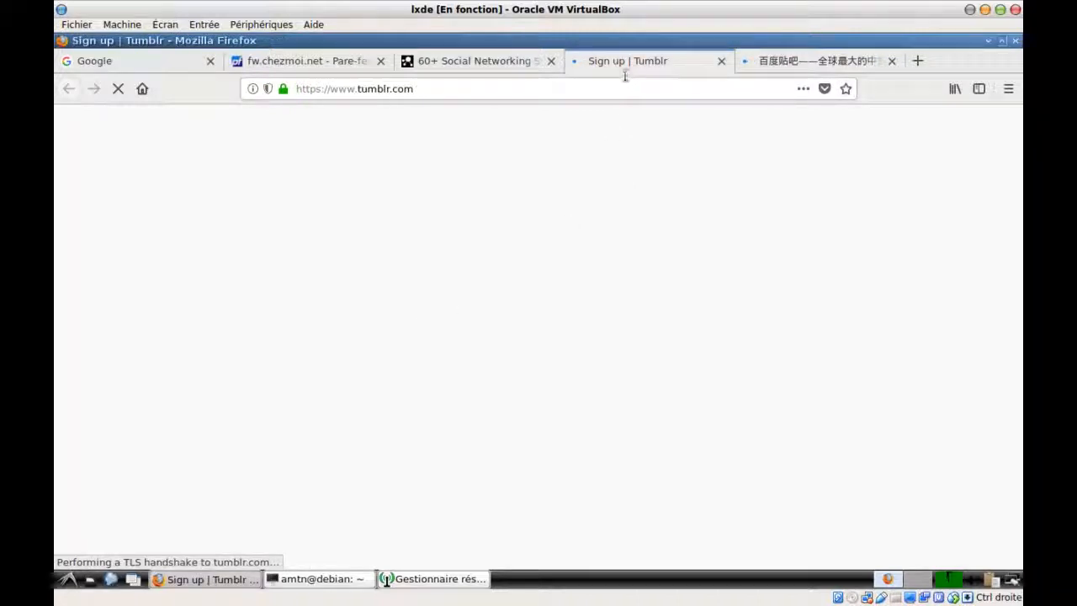
pyautogui.click(463, 61)
# Open the article's 11 – Skype link in a new tab and check whether it loads
pyautogui.scroll(-4, 308, 335)
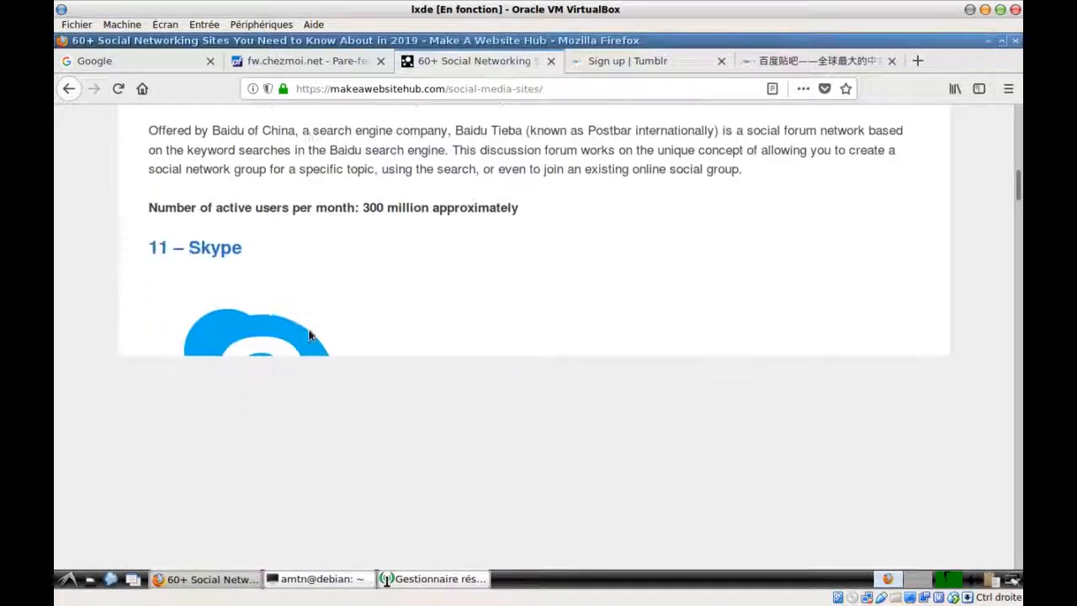
pyautogui.scroll(2, 308, 335)
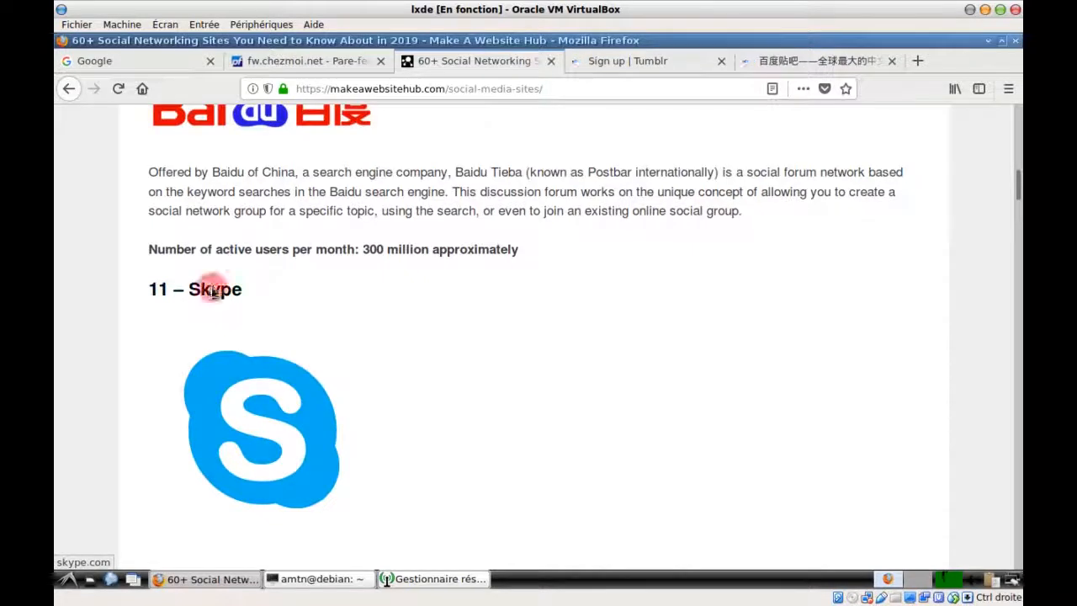
pyautogui.rightClick(214, 290)
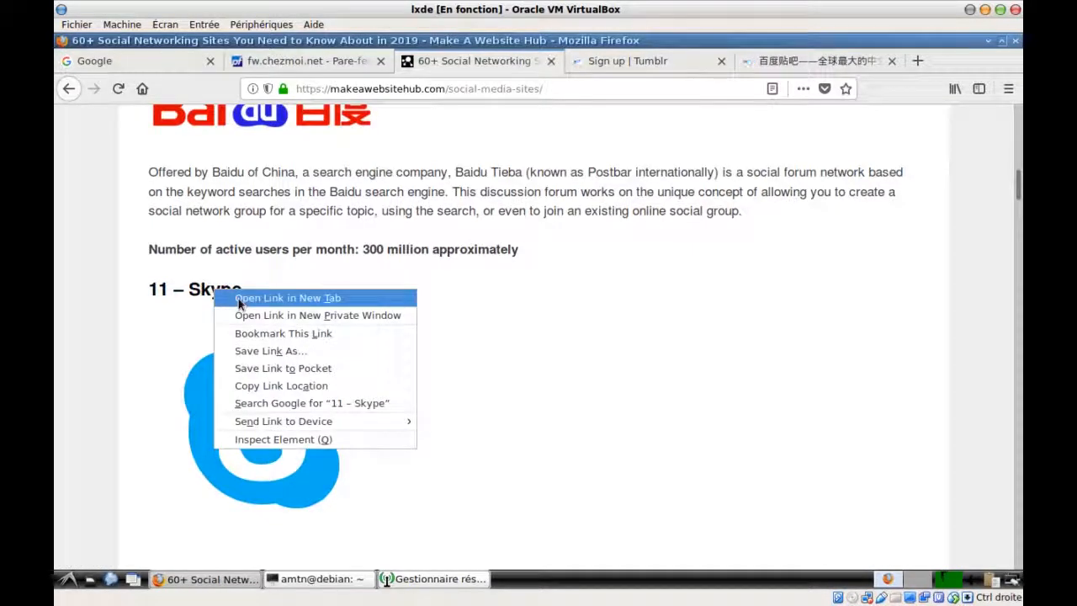
pyautogui.click(239, 299)
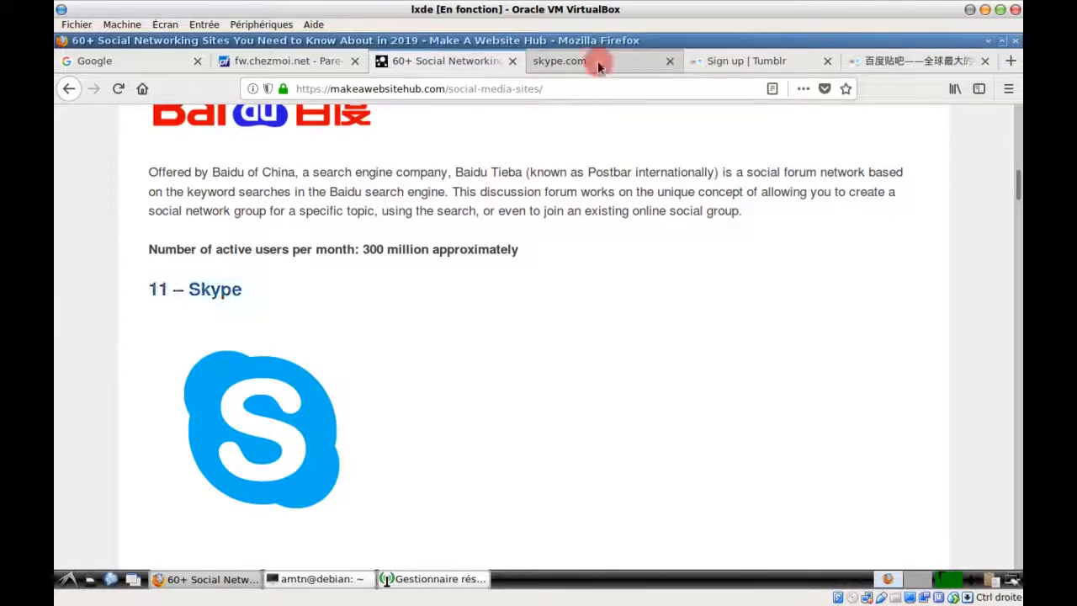
pyautogui.click(598, 64)
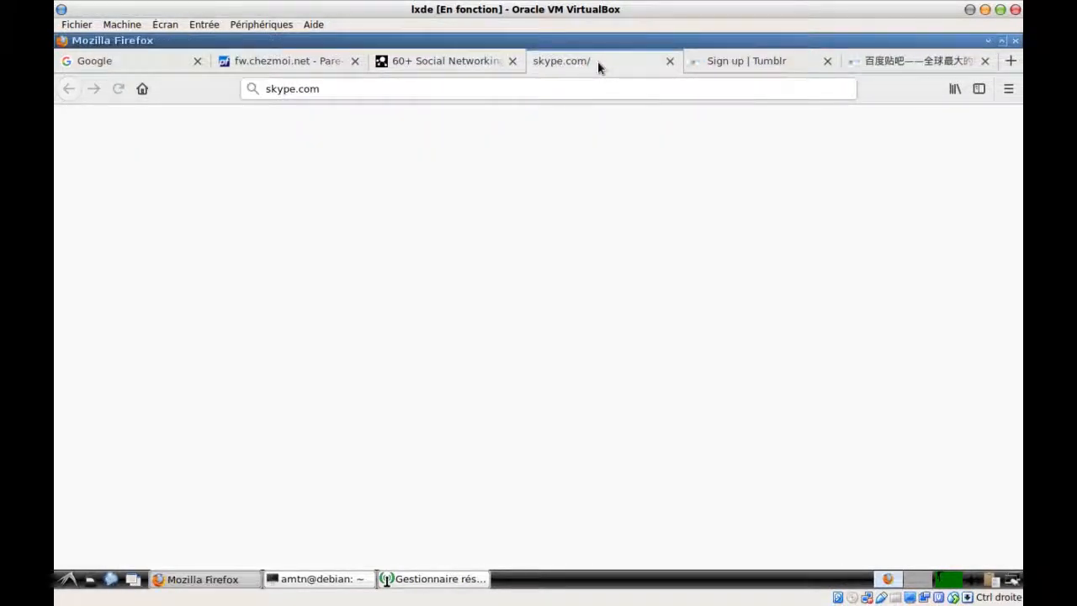
# View the loaded Tumblr page, then close the Tumblr and Baidu Tieba tabs with Ctrl+W
pyautogui.click(755, 64)
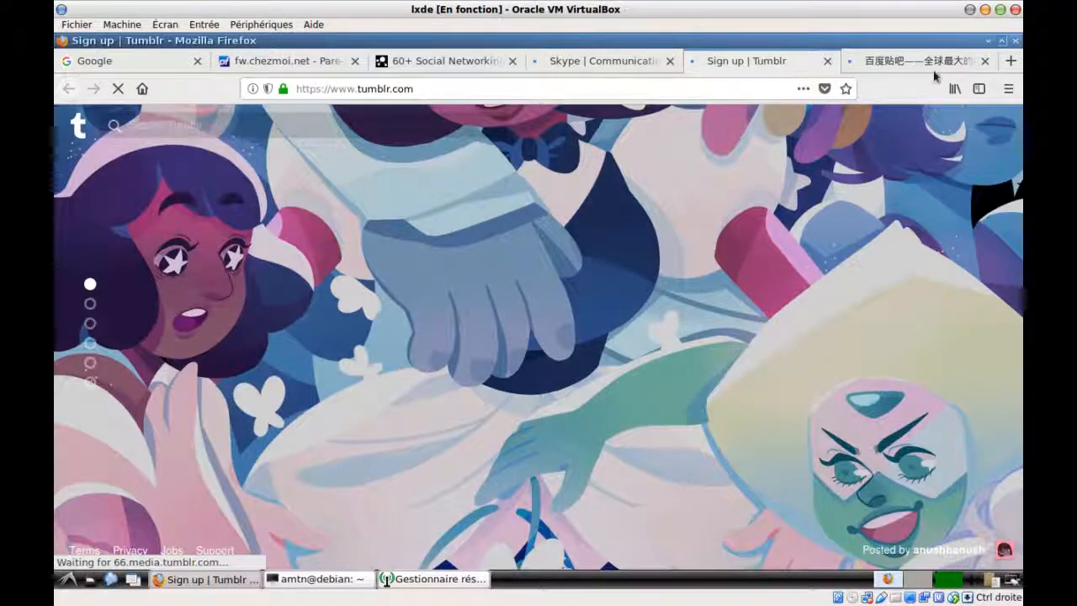
pyautogui.hotkey('ctrl', 'w')
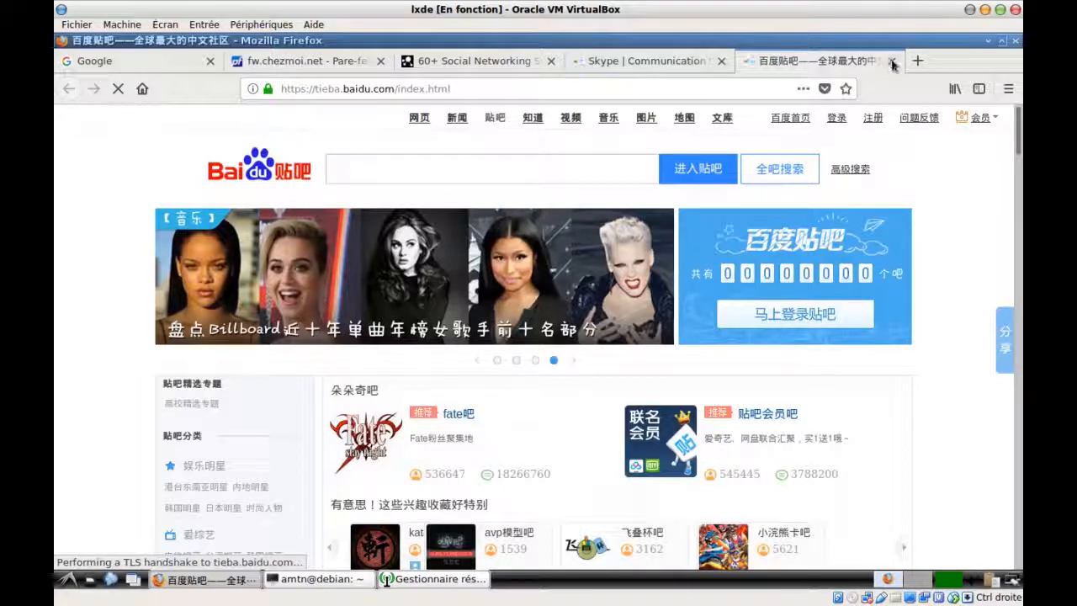
pyautogui.hotkey('ctrl', 'w')
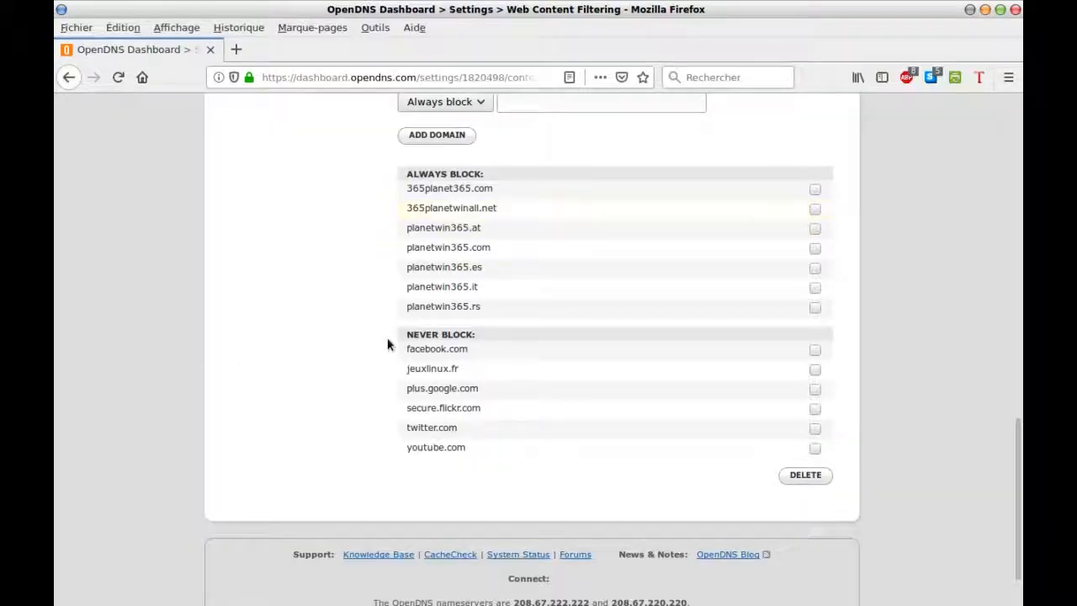
# Review OpenDNS's blocked categories and domain lists, then close the article and Google tabs
pyautogui.scroll(5, 387, 344)
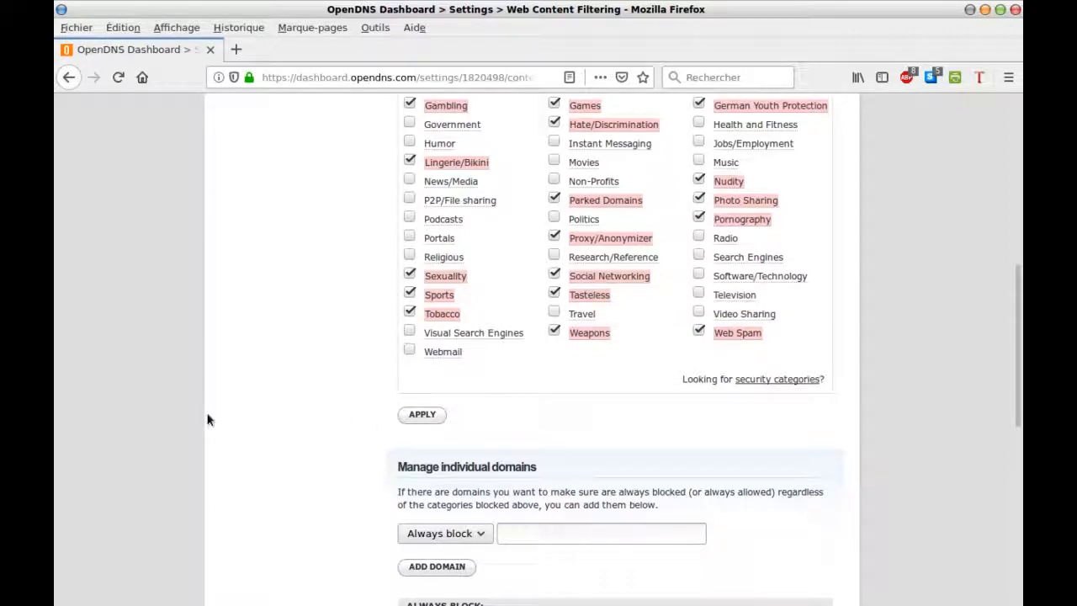
pyautogui.scroll(-3, 257, 408)
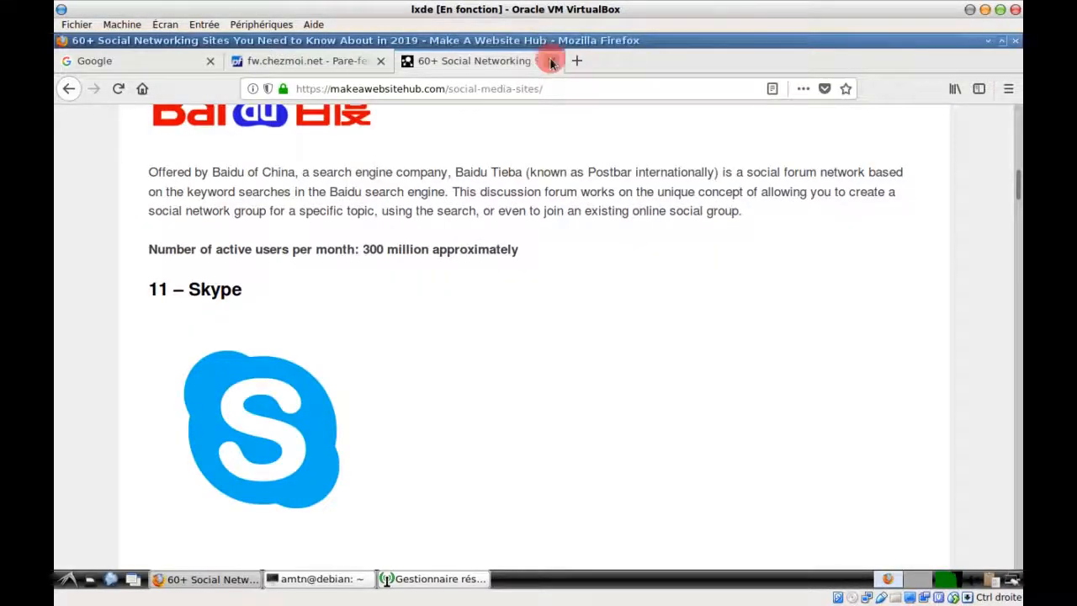
pyautogui.click(551, 61)
pyautogui.click(210, 63)
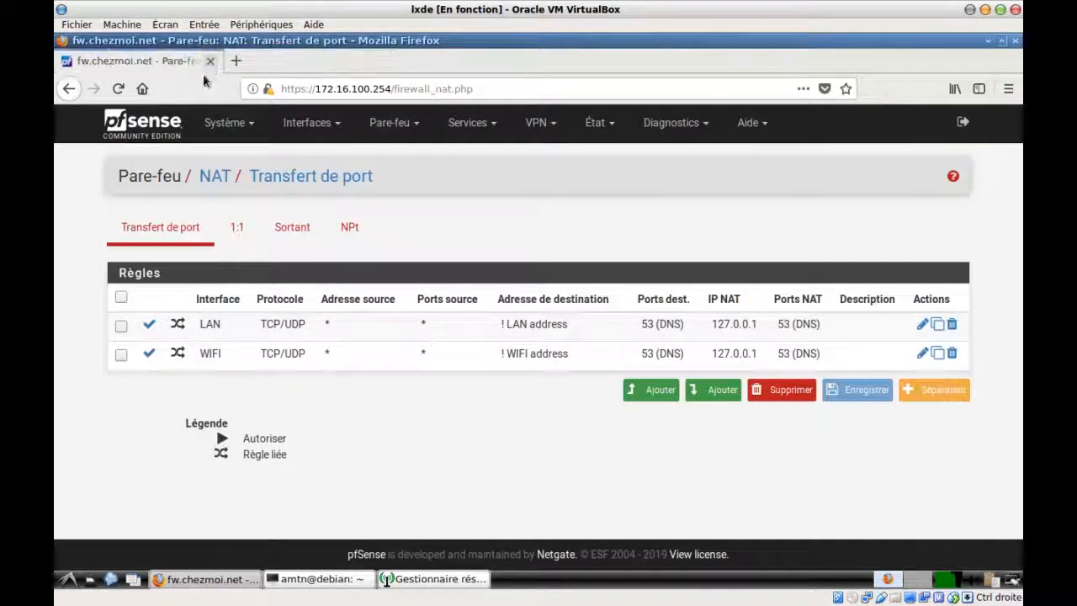